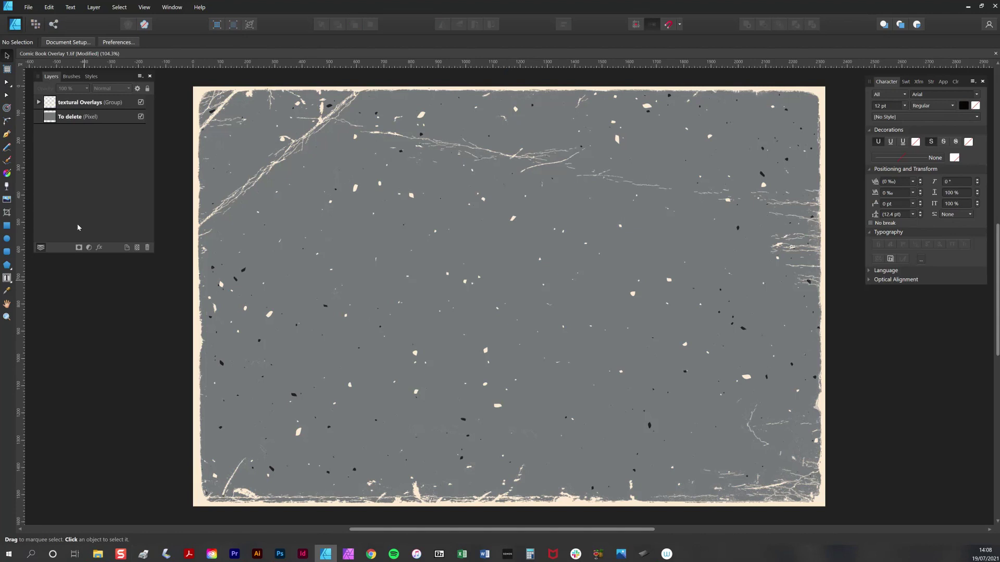
Inspect the layers in the textural Overlays group, then delete the To delete layer
left_click(38, 103)
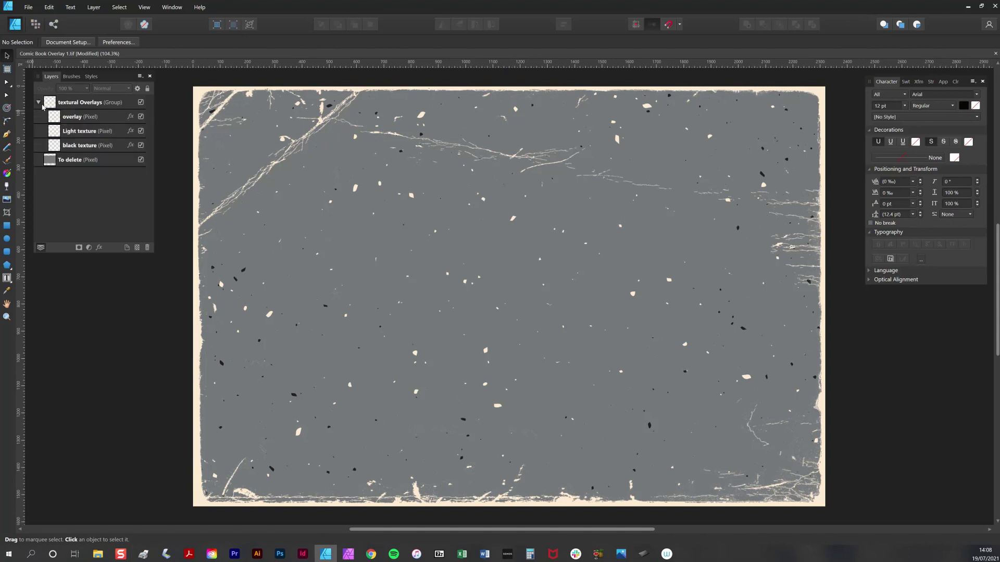
left_click(141, 117)
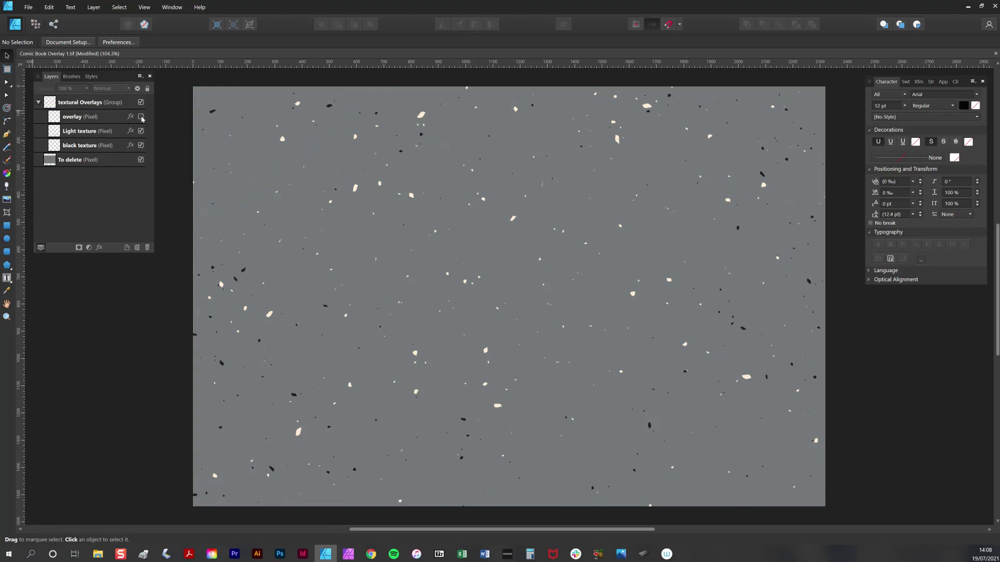
left_click(141, 117)
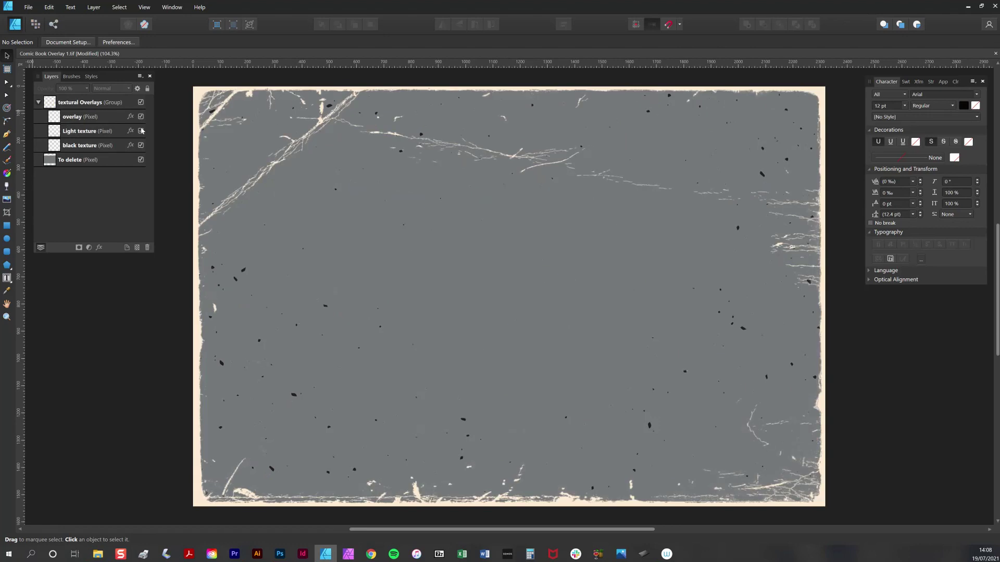
left_click(141, 131)
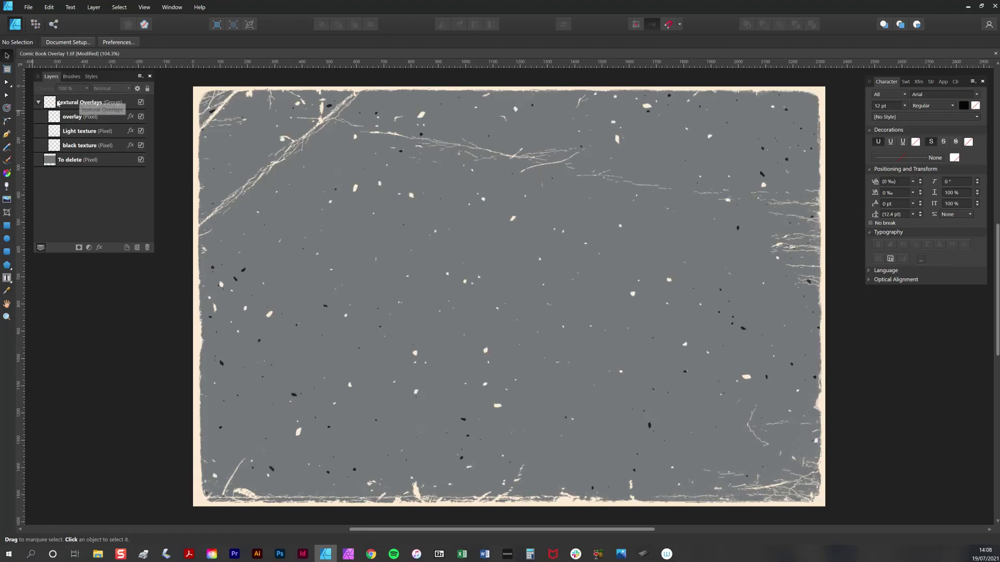
left_click(38, 102)
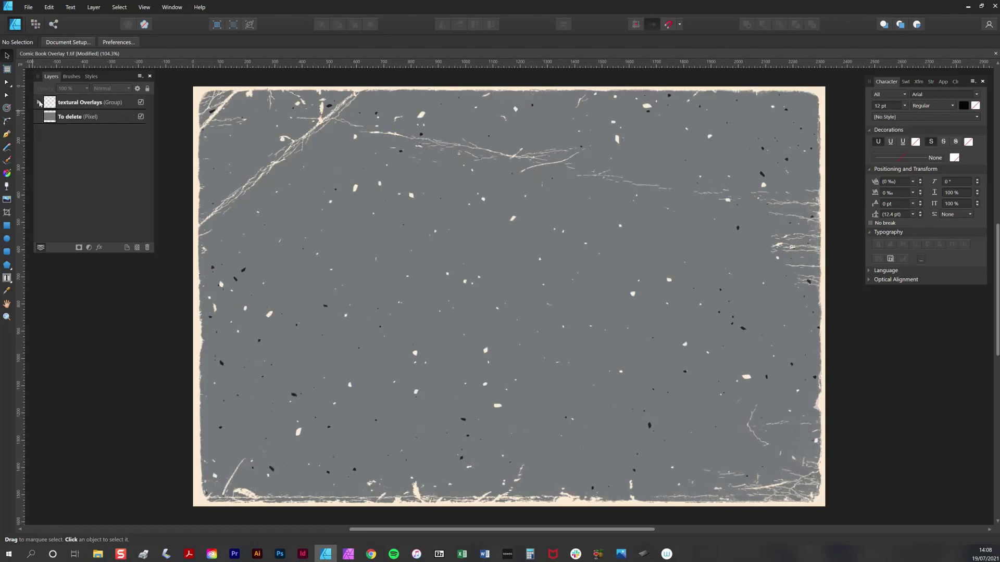
left_click(111, 117)
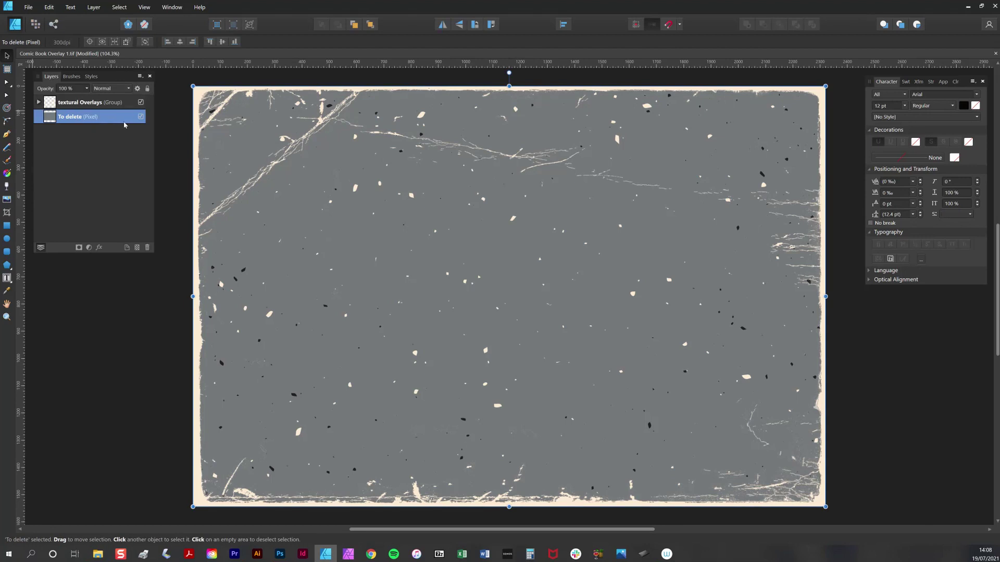
key("Delete")
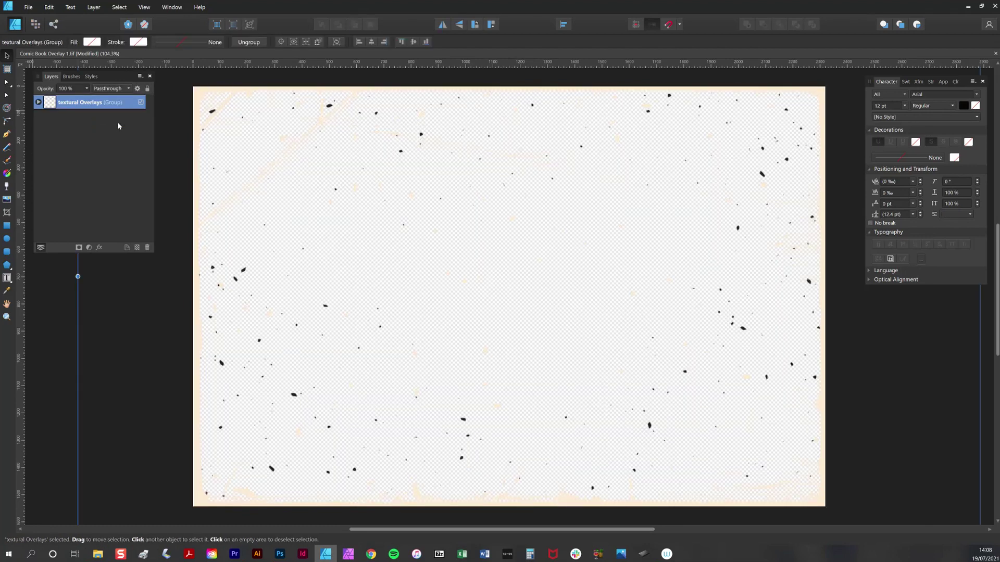
Add a new layer below the textural Overlays group and place kaboom rough.tif on it
left_click(127, 248)
left_click_drag(94, 103, 95, 140)
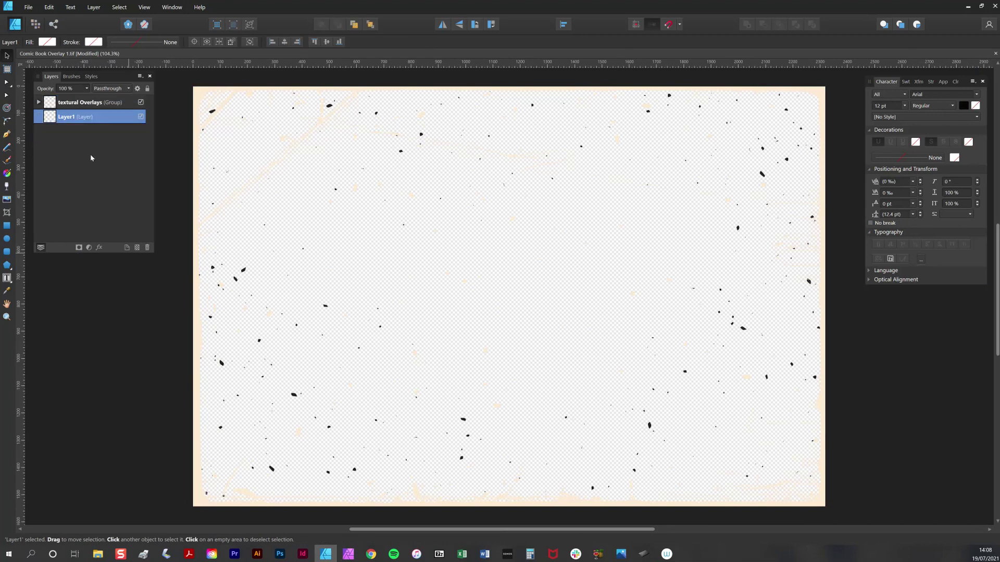
left_click(29, 8)
left_click(18, 158)
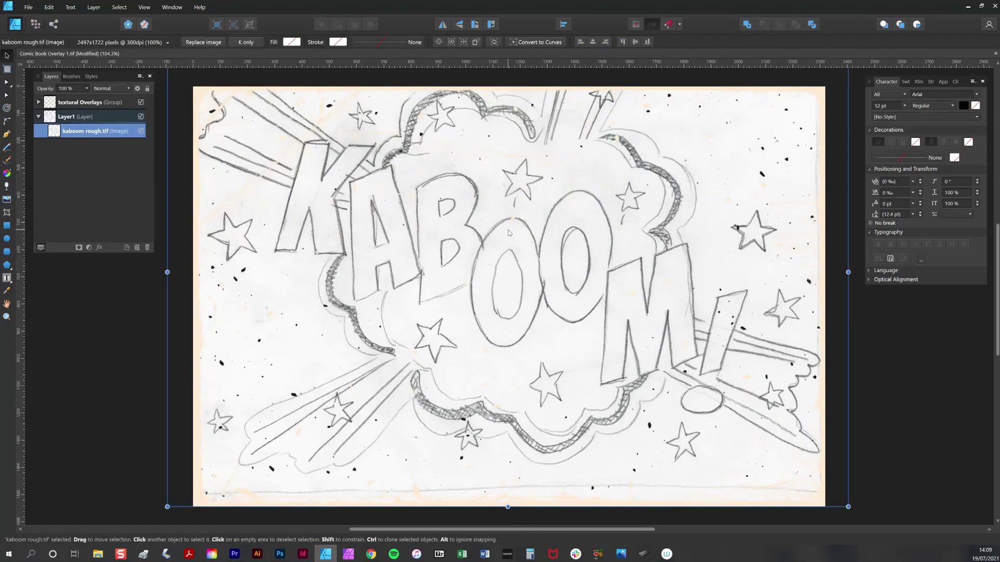
left_click(911, 82)
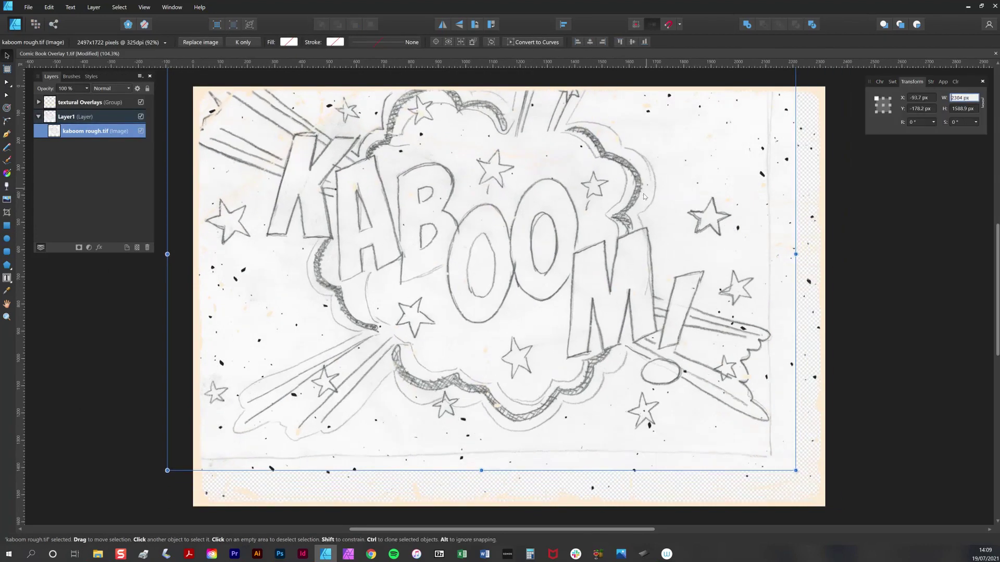
Fit the placed sketch to the page and rename Layer1 to Rough
key("Return")
left_click(905, 228)
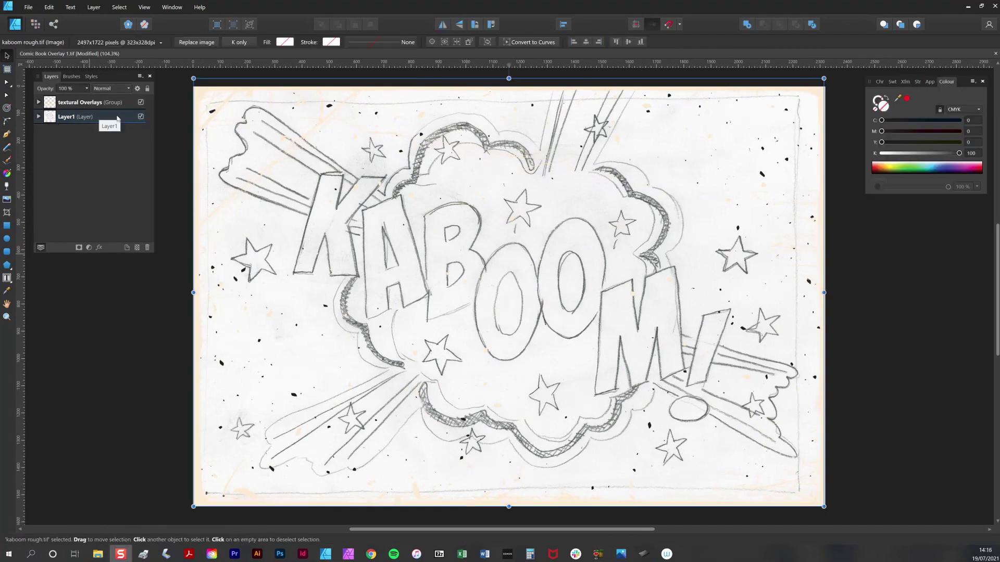
left_click(73, 117)
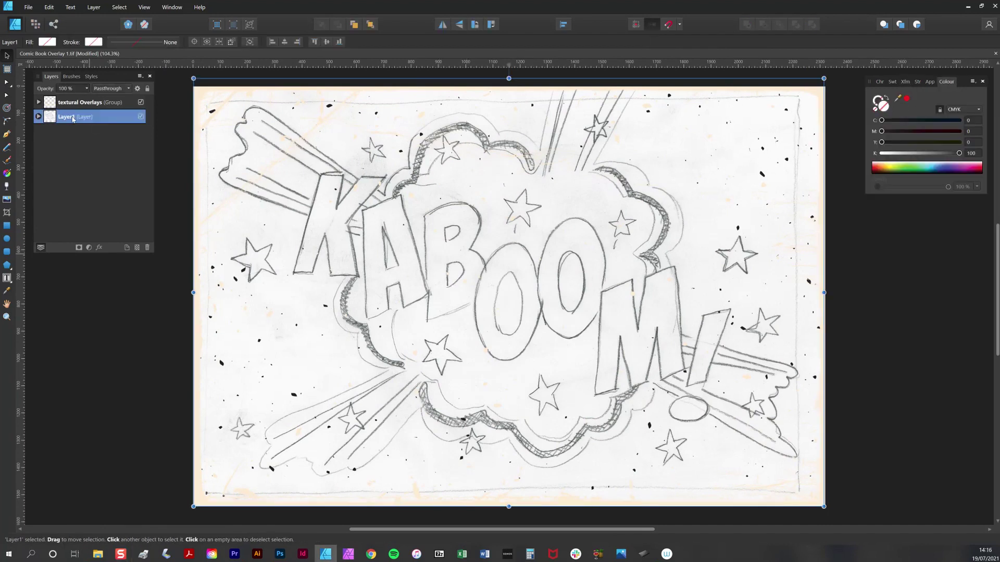
left_click(73, 116)
type("Rough")
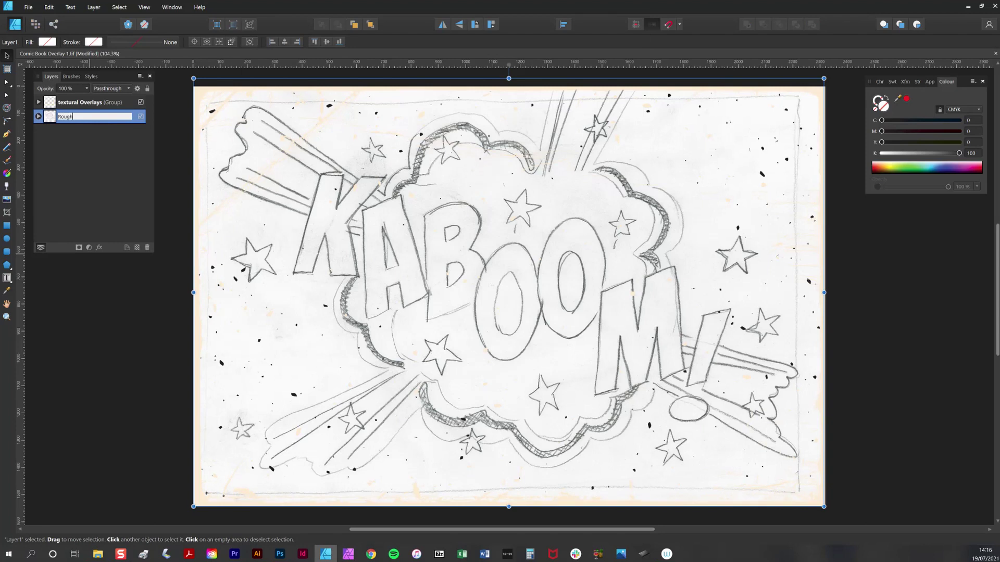
key("Return")
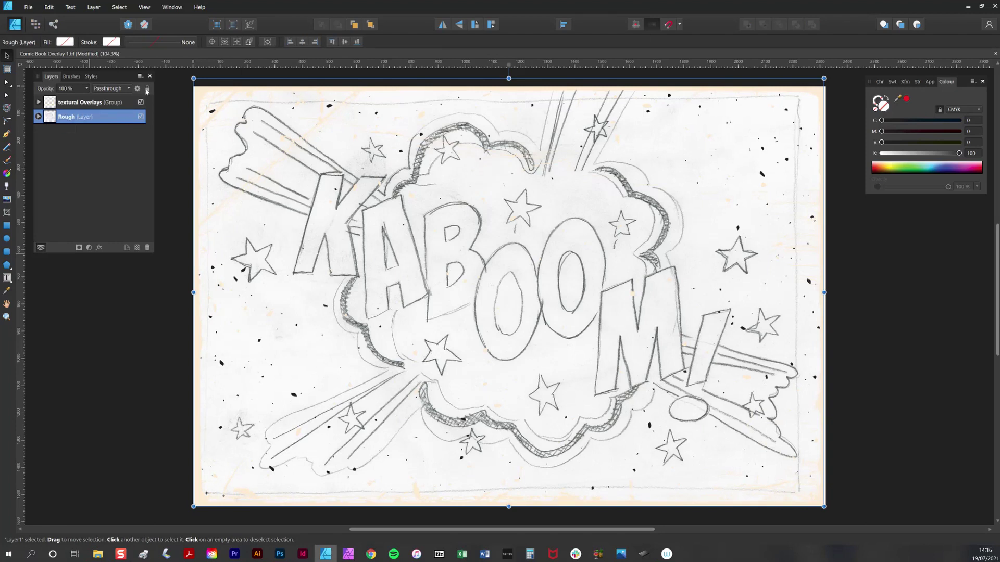
Hide and lock the textural Overlays group
left_click(102, 104)
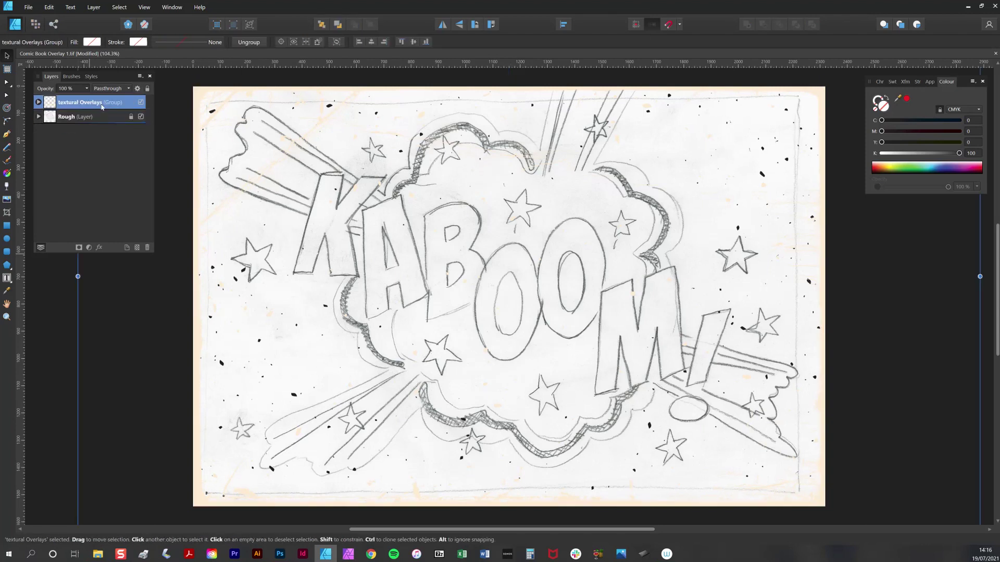
left_click(141, 103)
left_click(148, 88)
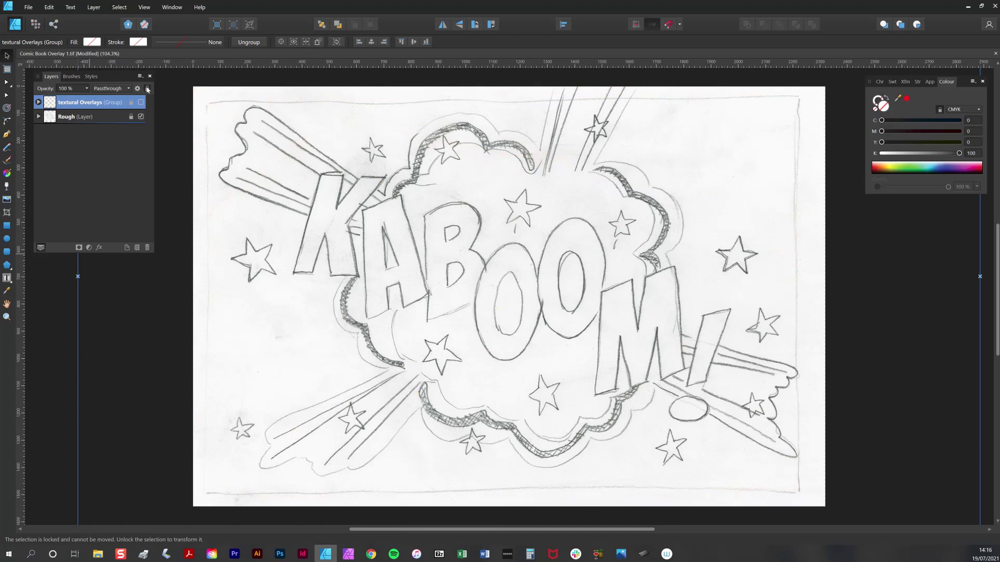
Add a layer named Outlines between the Overlays group and Rough, and show the brush list
left_click(127, 248)
left_click_drag(98, 126, 98, 128)
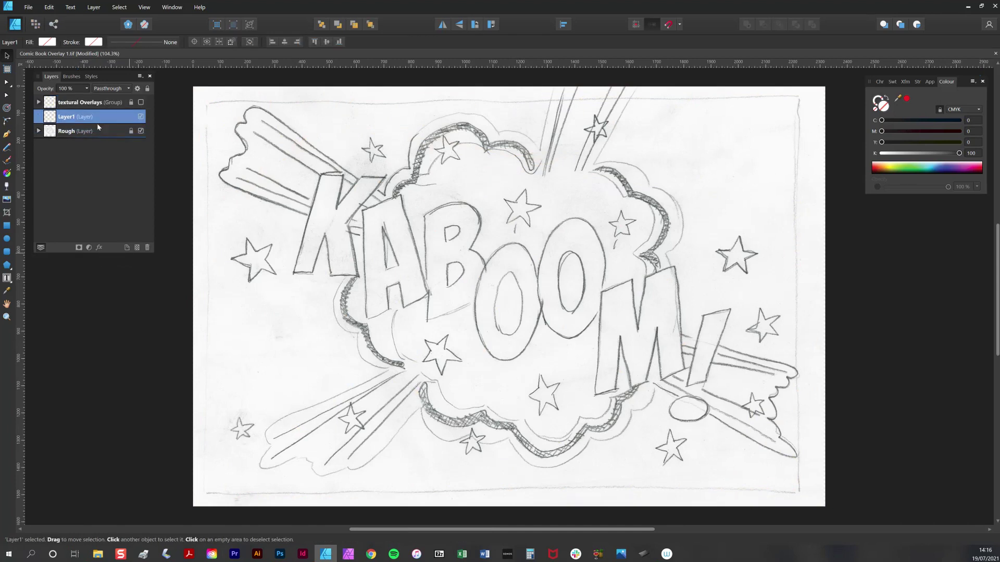
double_click(68, 118)
type("Outlines")
key("Return")
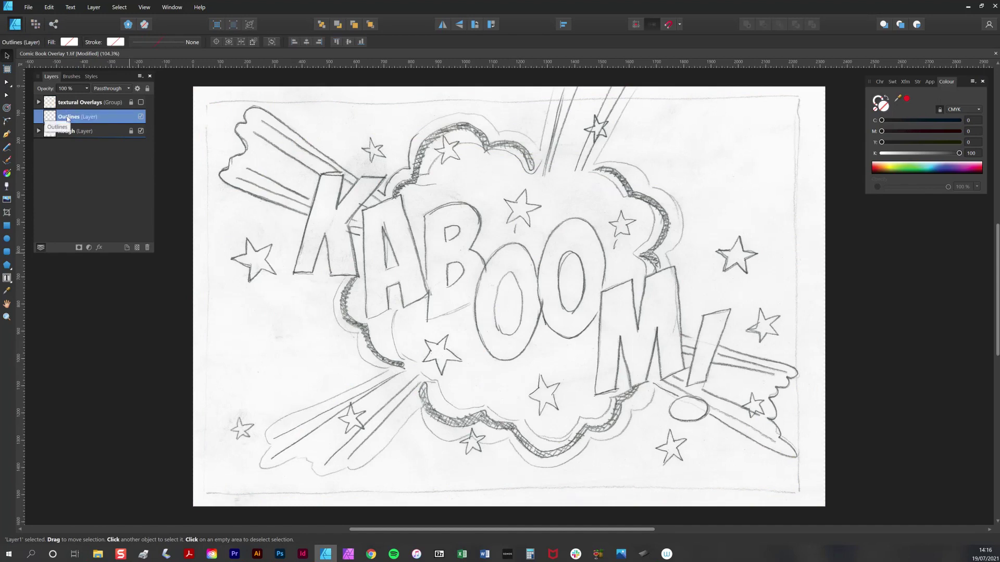
left_click(72, 76)
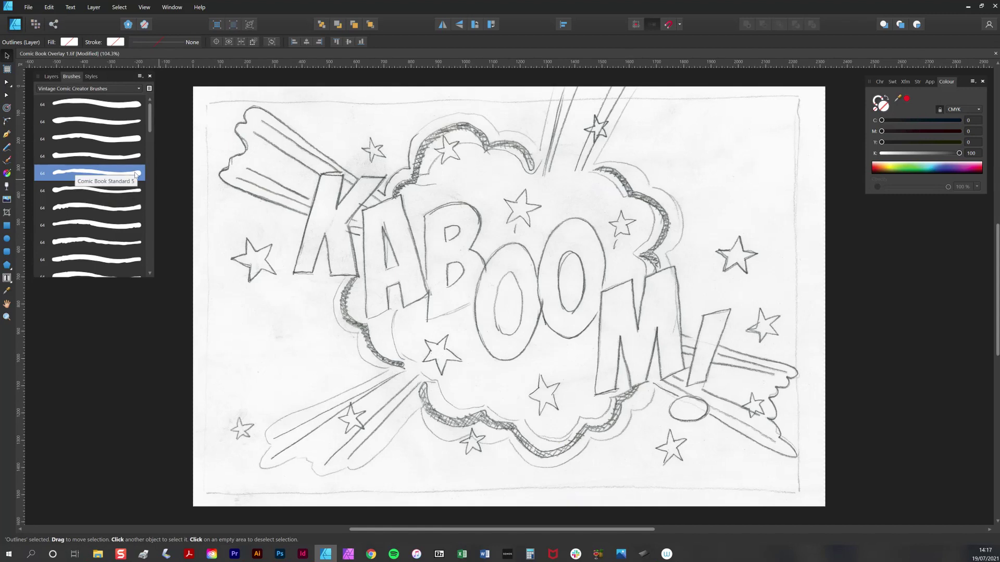
With a slightly narrower Paint Brush, ink black strokes along the cloud's top, right and left edges
left_click(7, 160)
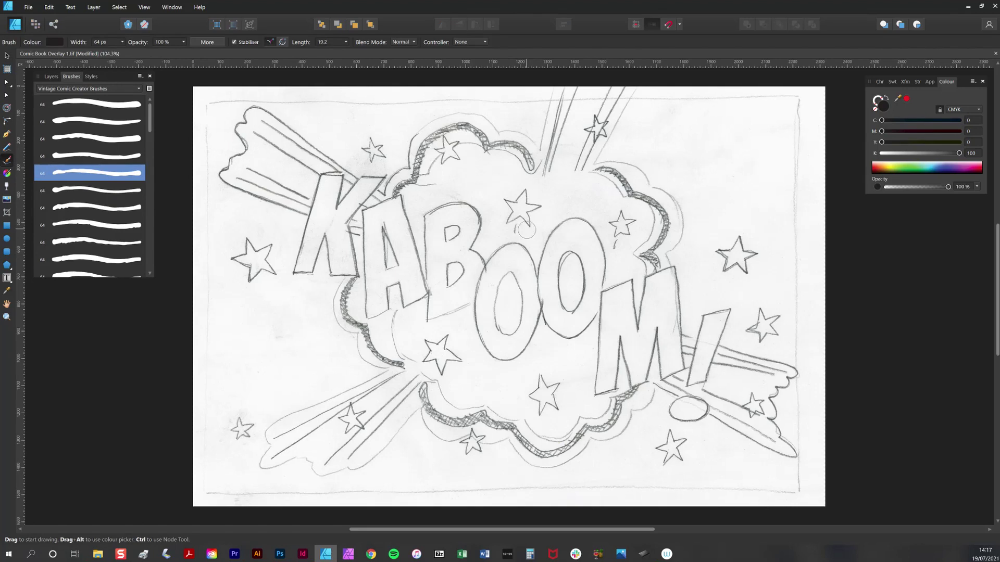
key("bracketleft")
mouse_move(395, 201)
left_mouse_down()
mouse_move(416, 179)
mouse_move(421, 148)
mouse_move(453, 127)
mouse_move(470, 127)
mouse_move(487, 148)
mouse_move(508, 142)
mouse_move(531, 171)
left_mouse_up()
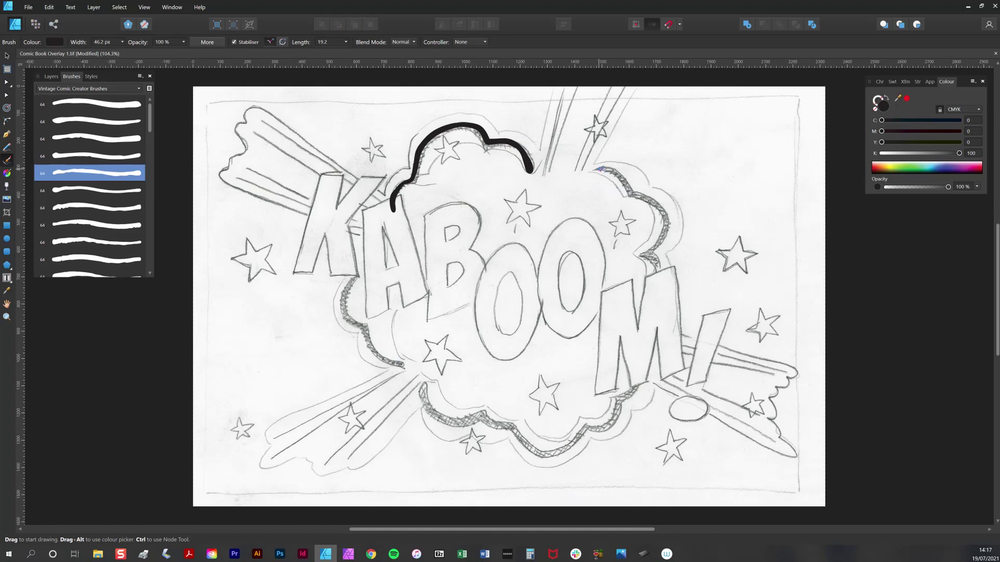
mouse_move(599, 169)
left_mouse_down()
mouse_move(668, 224)
mouse_move(648, 253)
mouse_move(659, 268)
mouse_move(649, 307)
left_mouse_up()
mouse_move(359, 273)
left_mouse_down()
mouse_move(346, 317)
mouse_move(374, 355)
mouse_move(406, 366)
mouse_move(436, 418)
mouse_move(510, 426)
mouse_move(532, 453)
mouse_move(559, 455)
mouse_move(586, 428)
mouse_move(608, 426)
mouse_move(639, 352)
left_mouse_up()
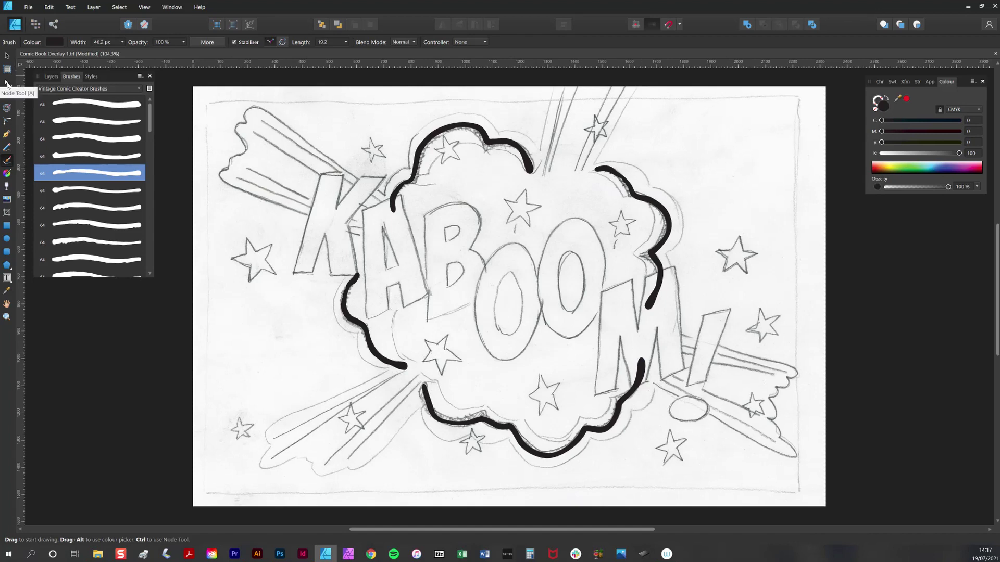
Reshape the top-left and lower-right bends of the top and right cloud strokes with the Node tool
left_click(13, 83)
left_click(419, 159)
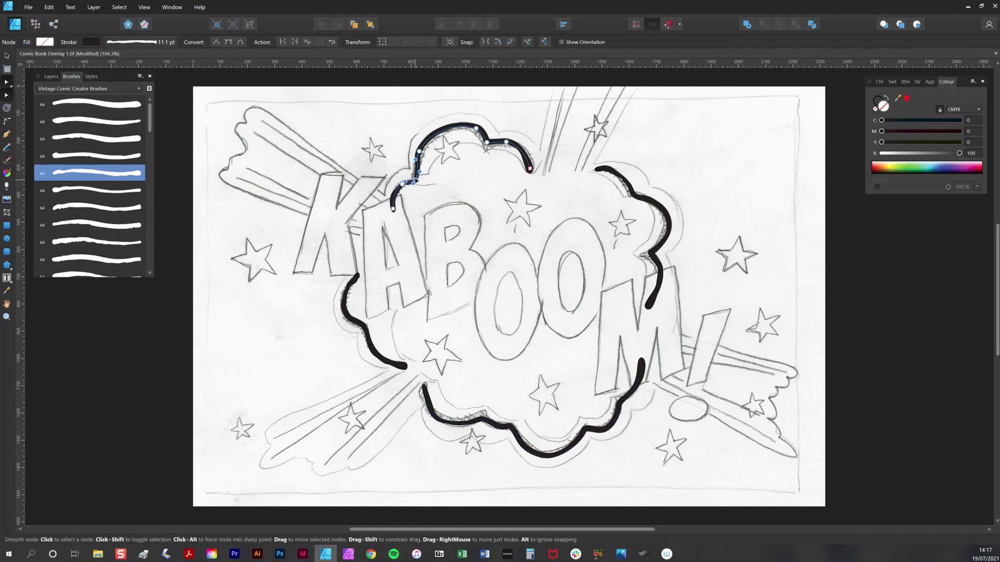
left_click_drag(417, 172, 422, 151)
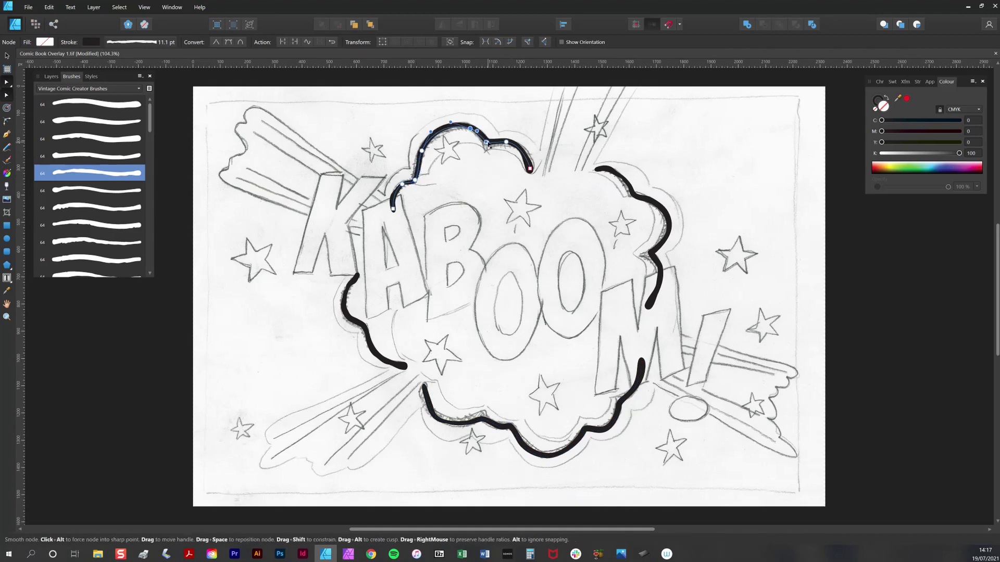
scroll(536, 120, "up", 3)
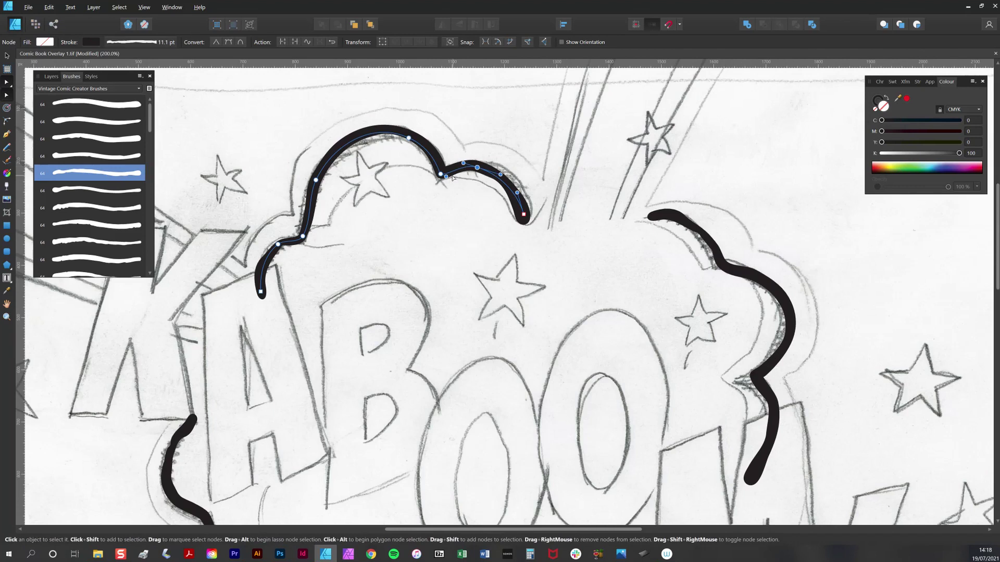
left_click(700, 237)
scroll(612, 209, "right", 4)
scroll(612, 208, "down", 2)
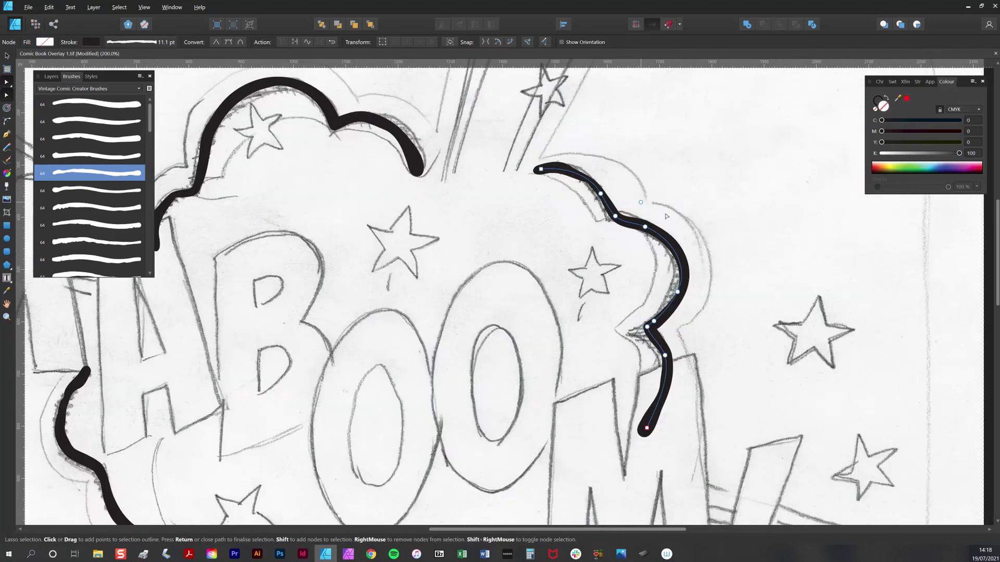
left_click_drag(646, 327, 642, 331)
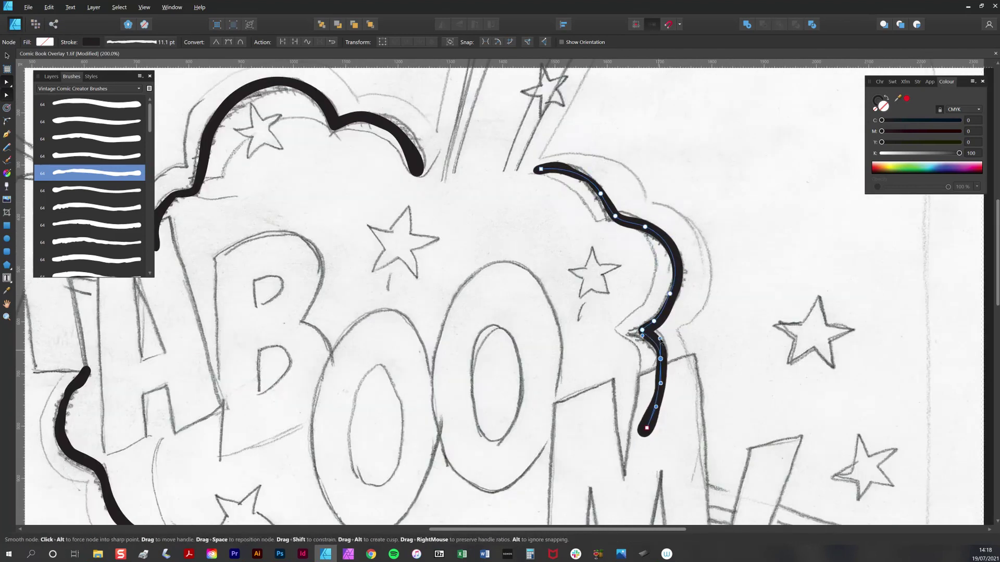
Select the bottom and left cloud strokes and scroll the Brushes panel for a textured comic brush
scroll(651, 365, "down", 5)
left_click(339, 433)
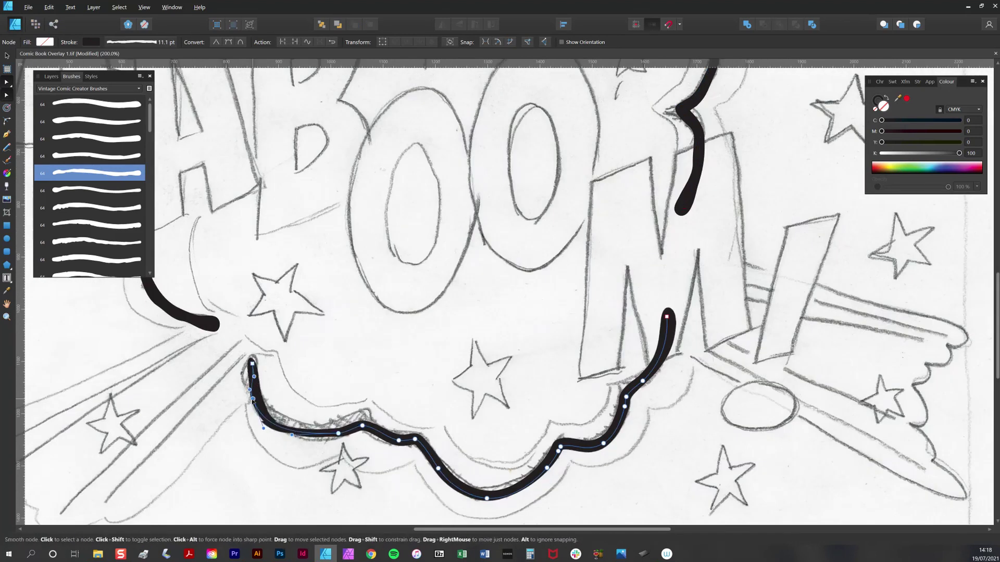
scroll(323, 381, "left", 6)
scroll(323, 380, "up", 3)
left_click(400, 386)
scroll(400, 381, "down", 2)
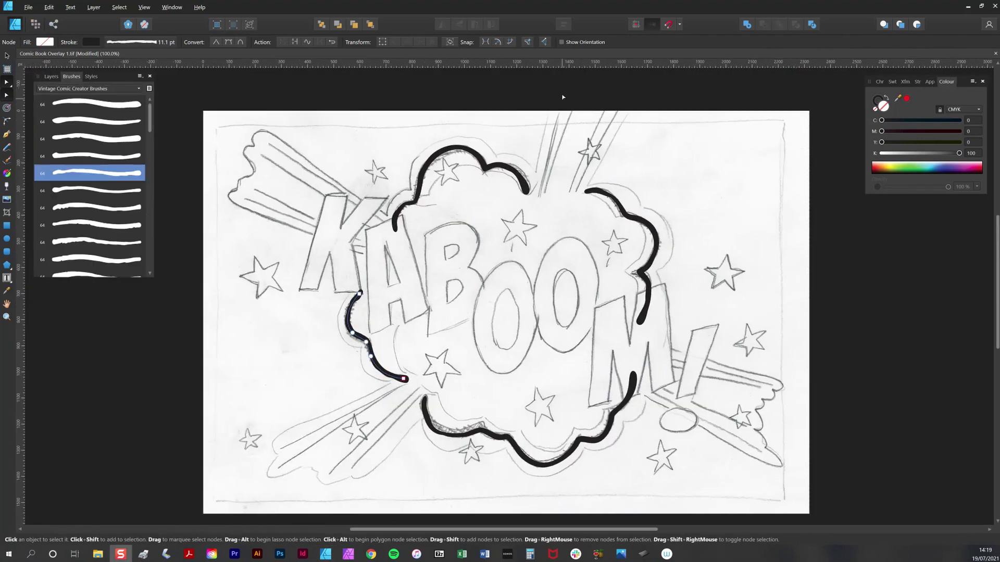
left_click_drag(151, 118, 151, 163)
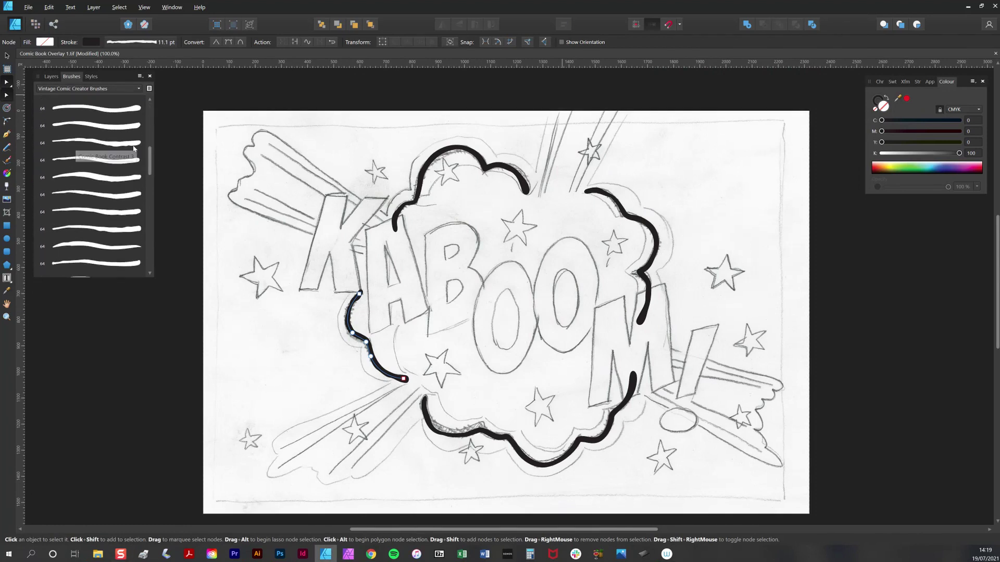
Apply a Comic Book Contrast brush to the lower-left curve and paint a ray up from the cloud's top gap
left_click(133, 144)
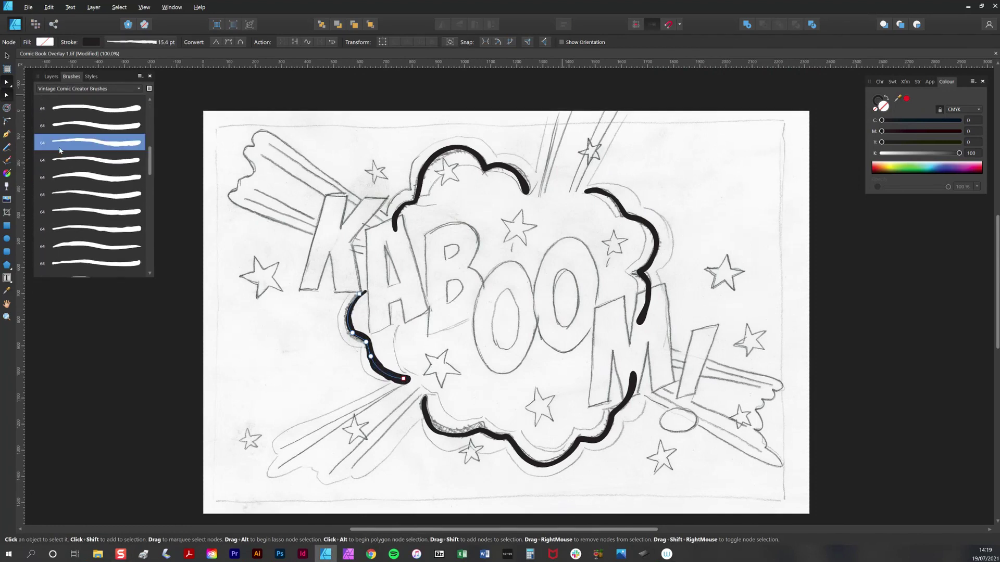
left_click(7, 159)
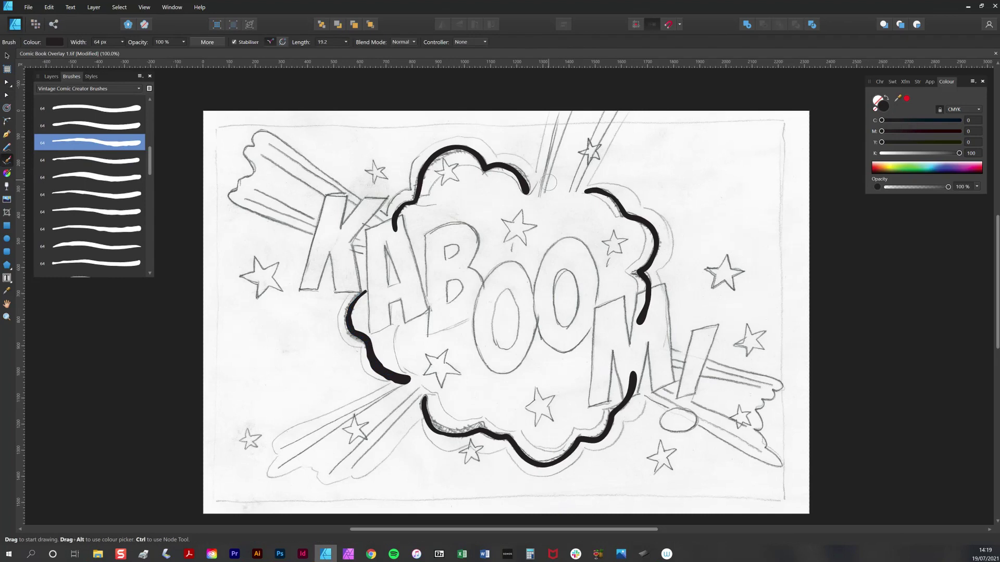
left_click_drag(539, 202, 575, 80)
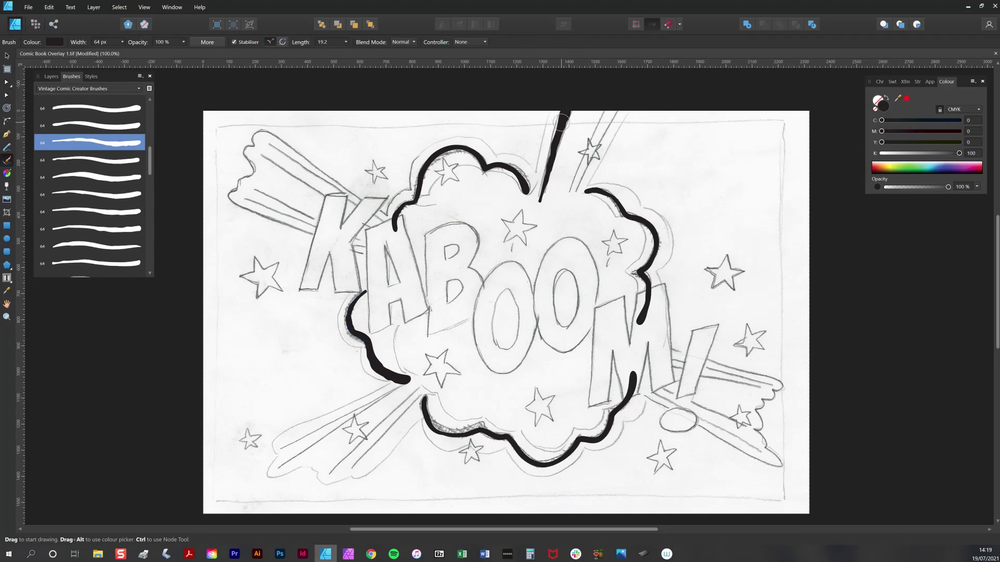
Delete the ray's top node above the page and set its stroke width to 13 pt
key("ctrl")
key("a")
left_click_drag(573, 86, 578, 88)
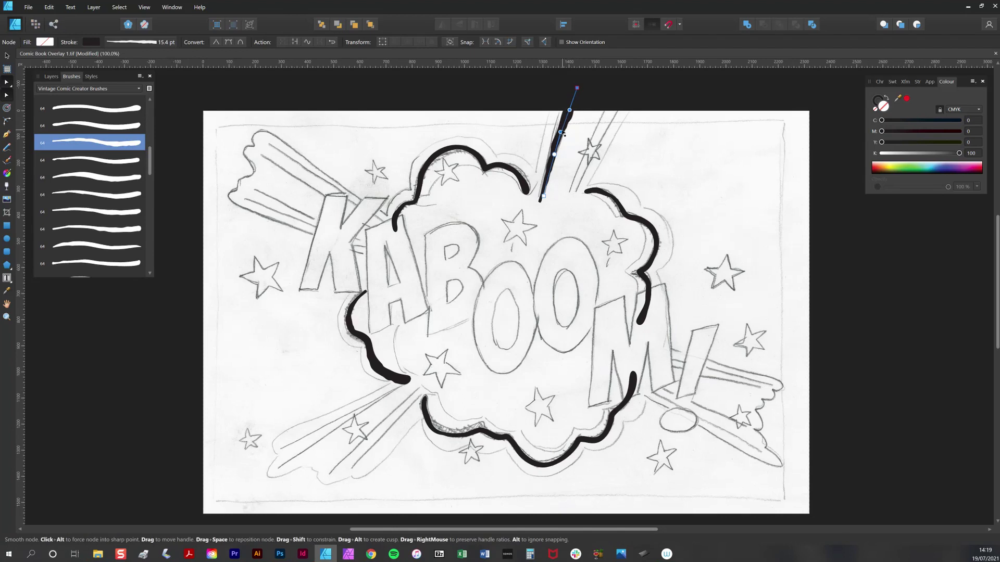
key("Delete")
key("v")
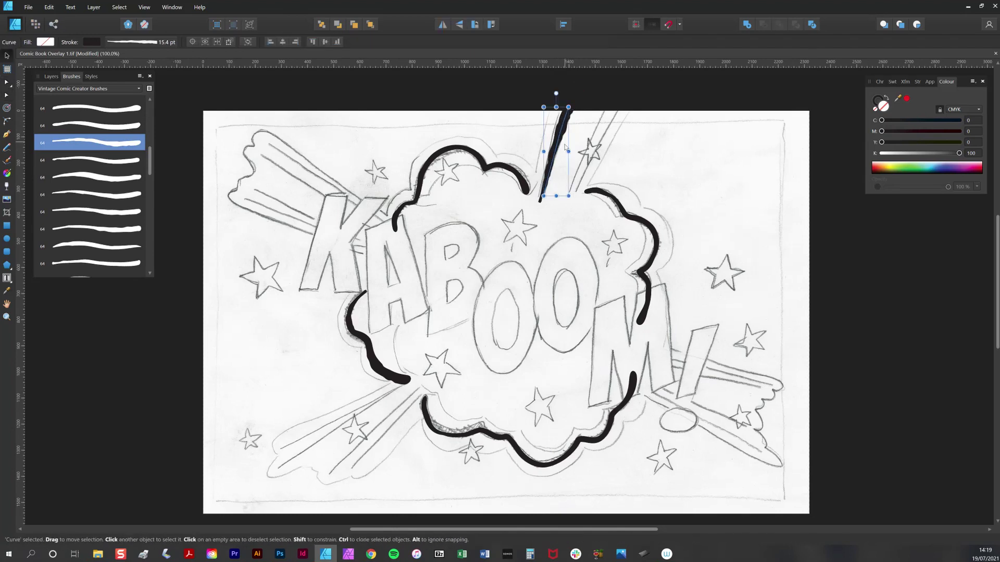
left_click(131, 41)
left_click_drag(189, 78, 179, 79)
Paint thinner rays on both sides of the top ray using the fourth comic brush
key("a")
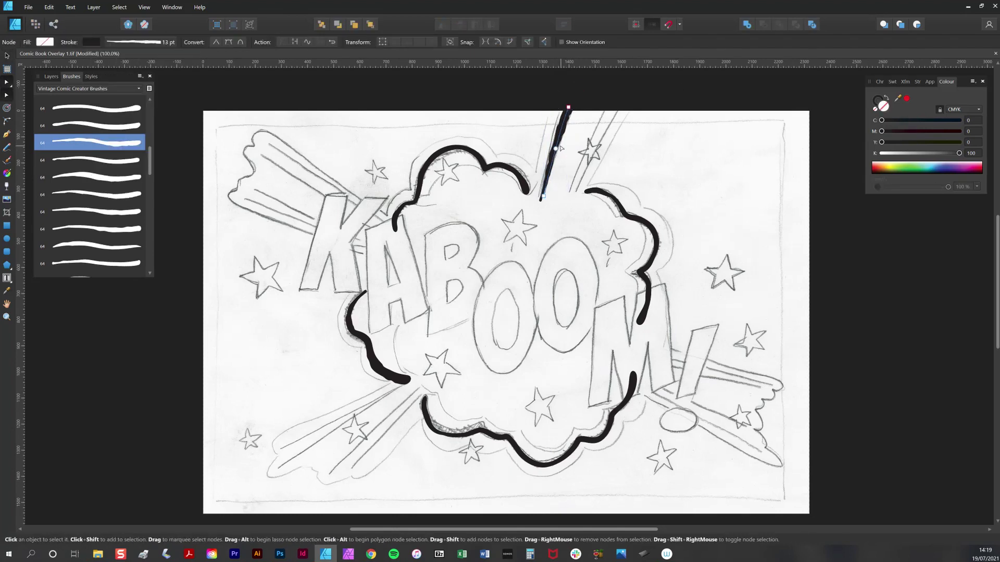
key("b")
left_click(133, 161)
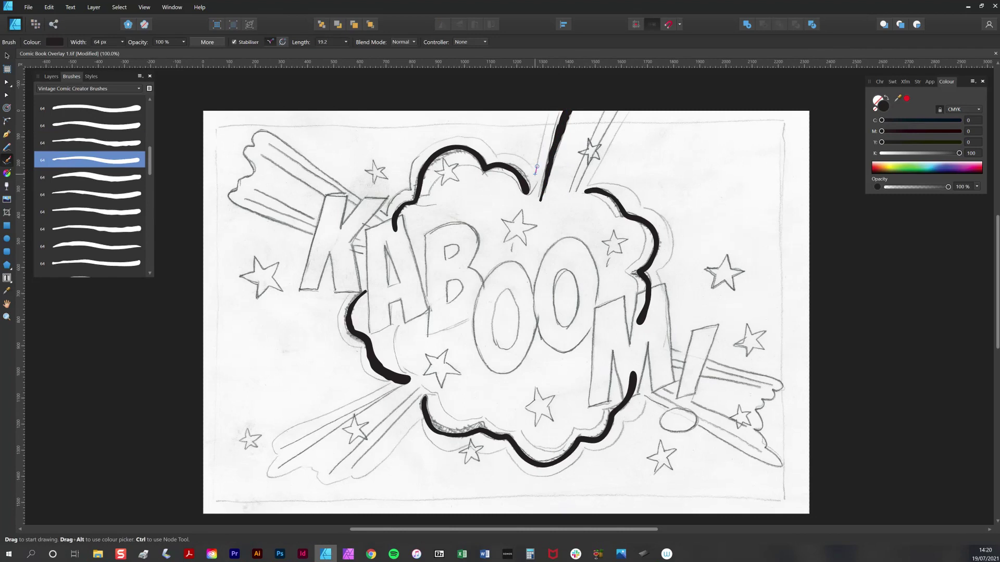
left_click_drag(534, 180, 547, 106)
key("ctrl+z")
key("bracketleft")
key("bracketleft")
key("bracketleft")
left_click_drag(539, 198, 551, 112)
left_click_drag(569, 192, 625, 89)
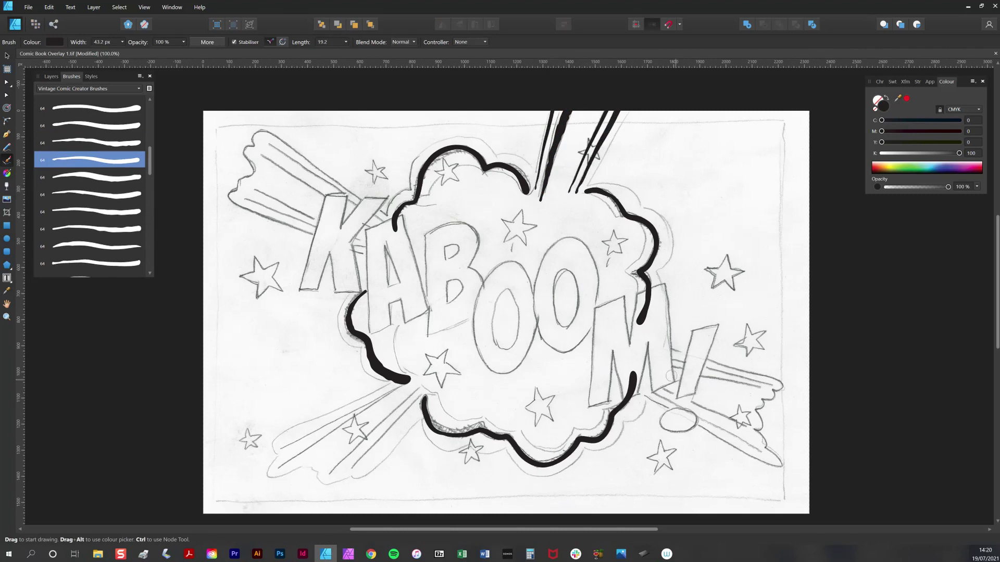
Paint speed-line streaks off the cloud's lower left and to the right of M!
mouse_move(285, 448)
left_mouse_down()
mouse_move(406, 387)
mouse_move(277, 468)
left_mouse_up()
key("a")
key("b")
left_click_drag(419, 386, 333, 473)
key("a")
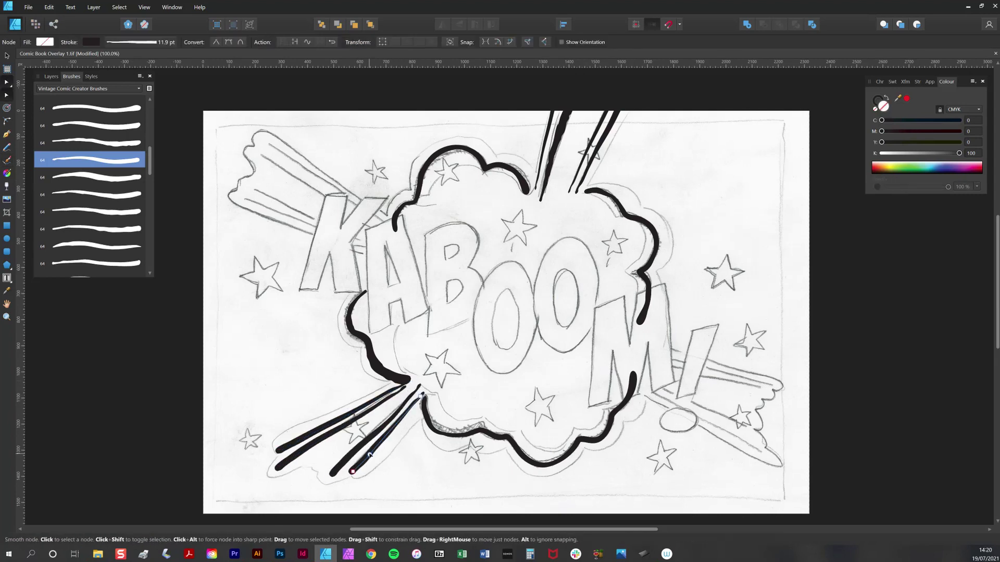
key("b")
mouse_move(666, 359)
left_mouse_down()
mouse_move(775, 384)
mouse_move(763, 388)
left_mouse_up()
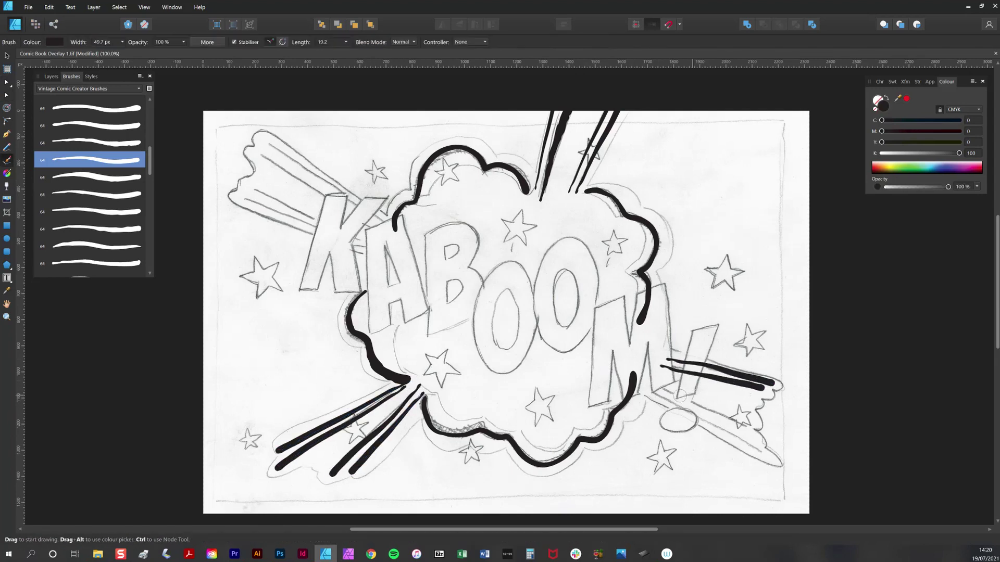
left_click_drag(652, 383, 753, 432)
left_click_drag(643, 390, 764, 454)
key("a")
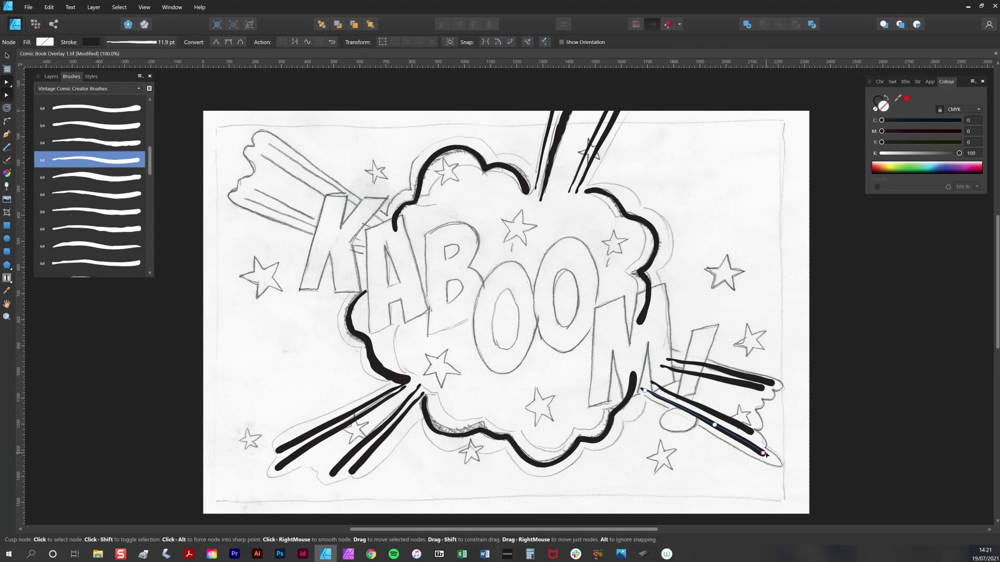
Give the right-hand streaks a different comic brush and thin them to 11.9 pt
left_click(720, 366)
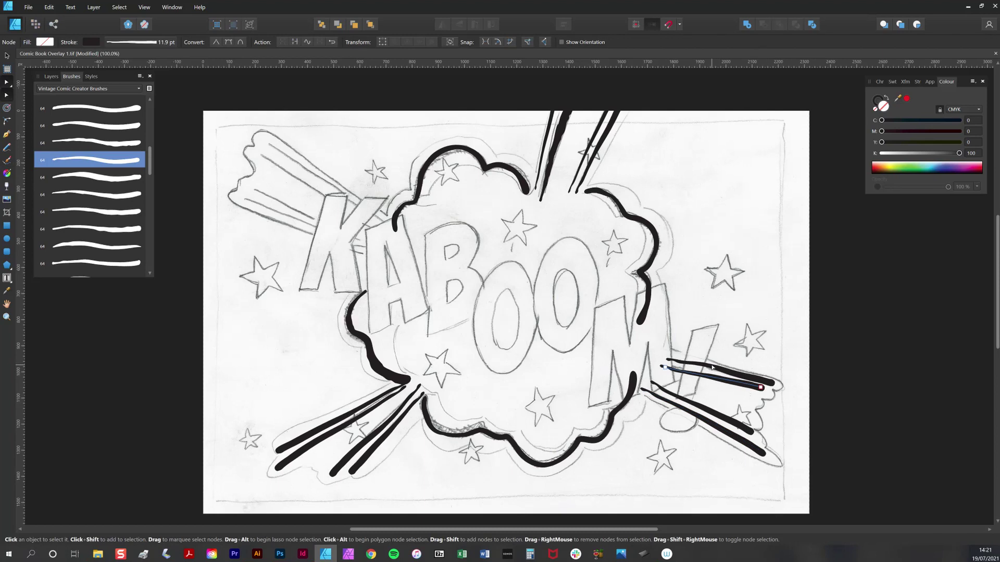
left_click(713, 368)
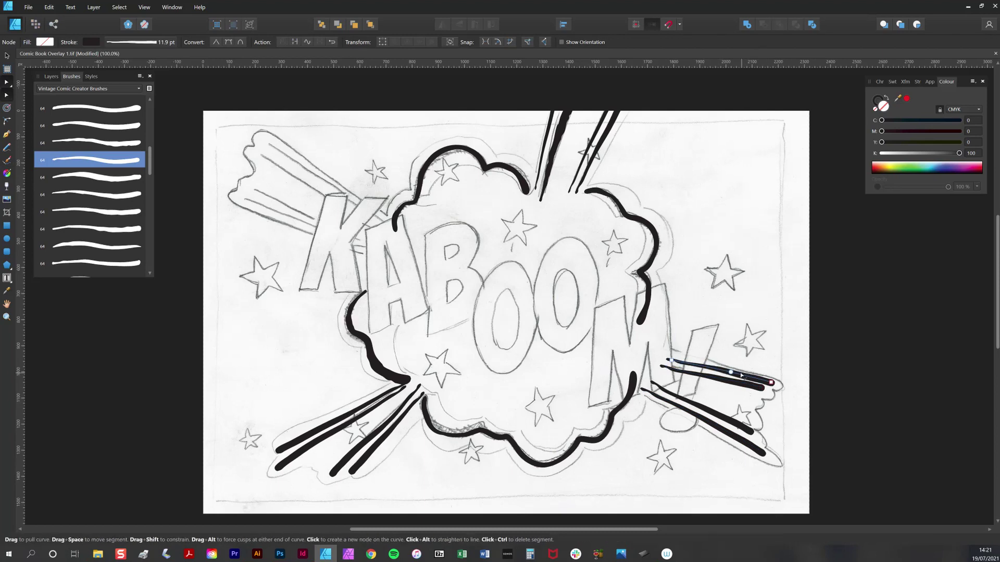
left_click(119, 196)
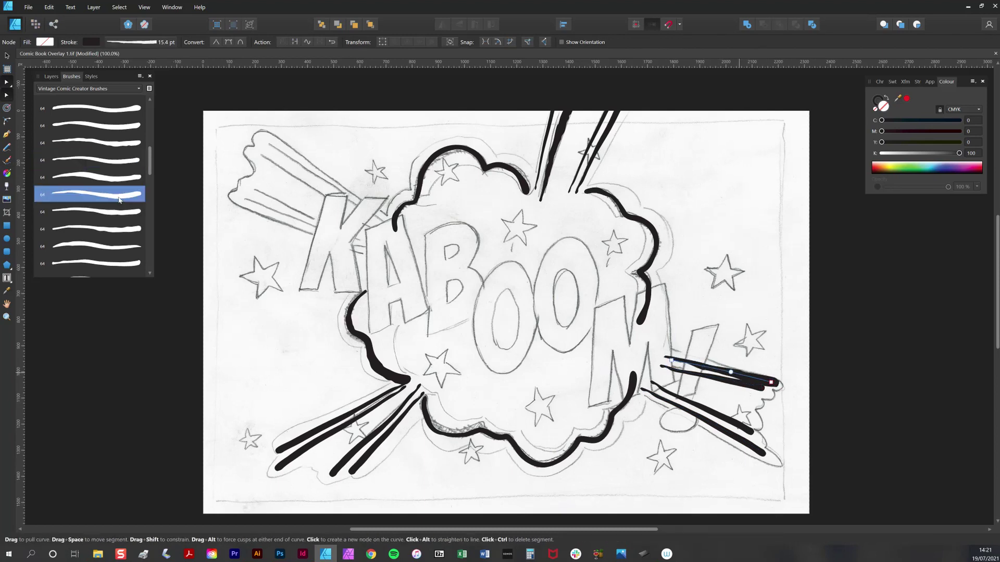
left_click(172, 42)
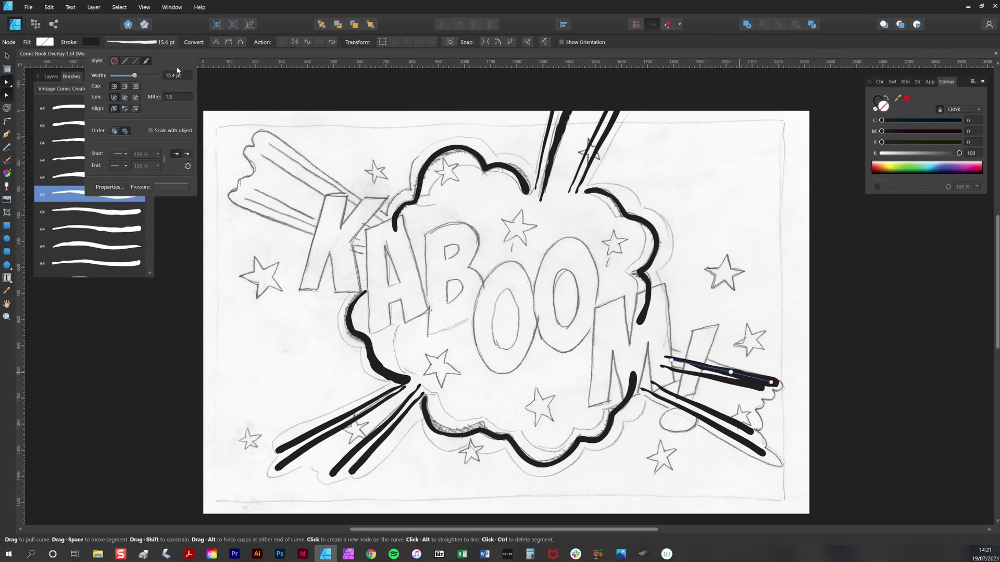
left_click_drag(137, 78, 129, 78)
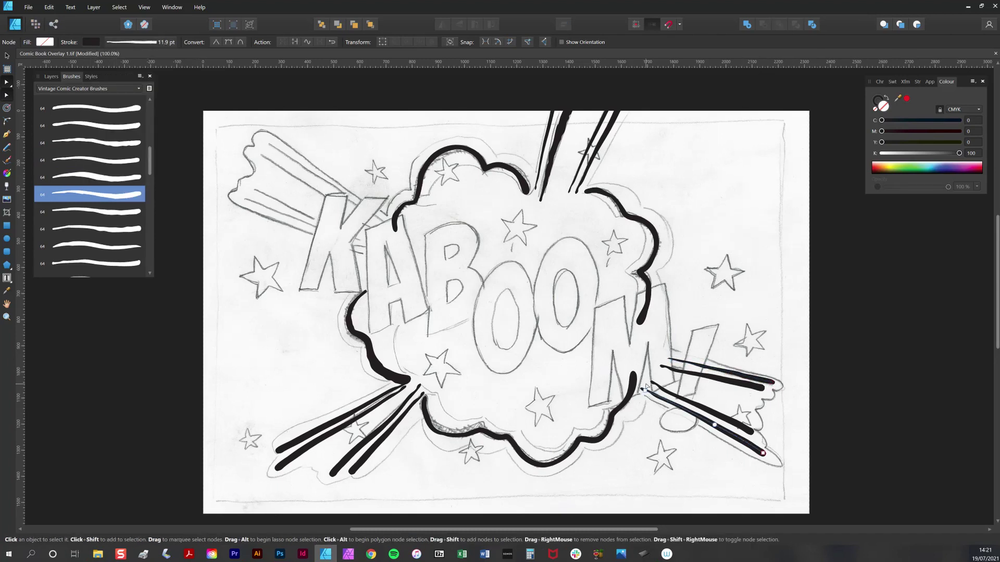
left_click(114, 246)
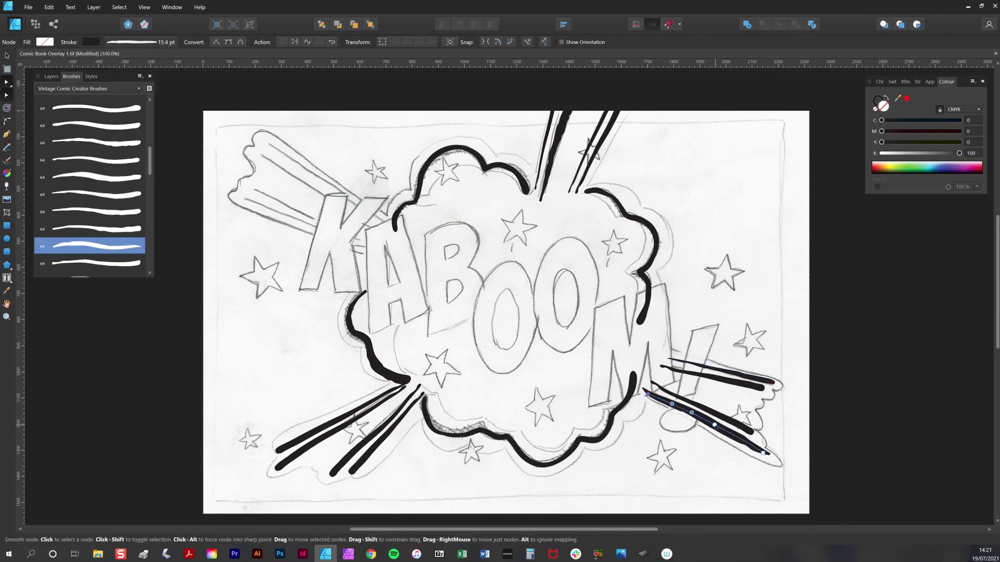
left_click(162, 42)
left_click_drag(137, 78, 130, 78)
left_click(162, 42)
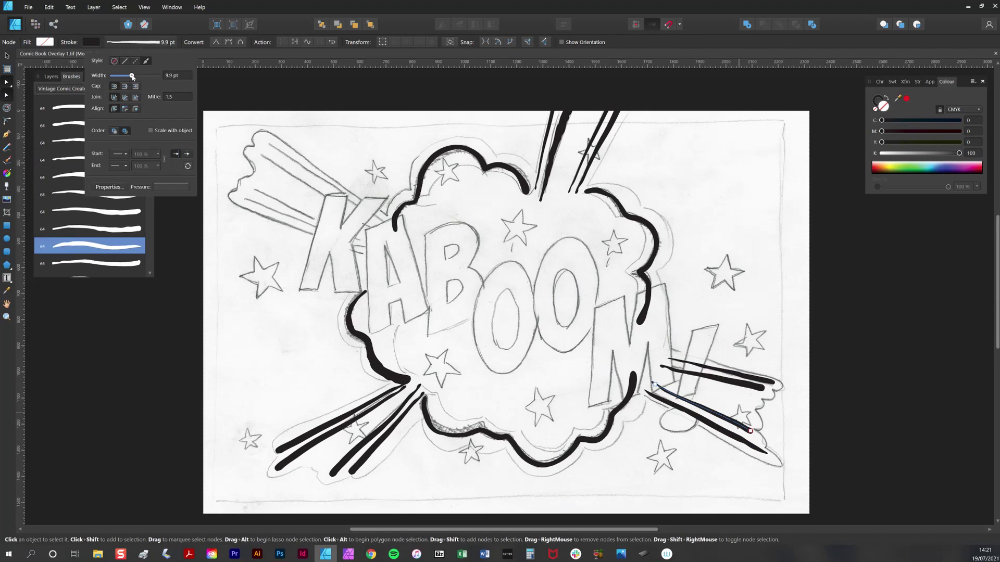
Thin a lower-left streak to 9.7 pt and swap the lower-left streak's brush
left_click(397, 415)
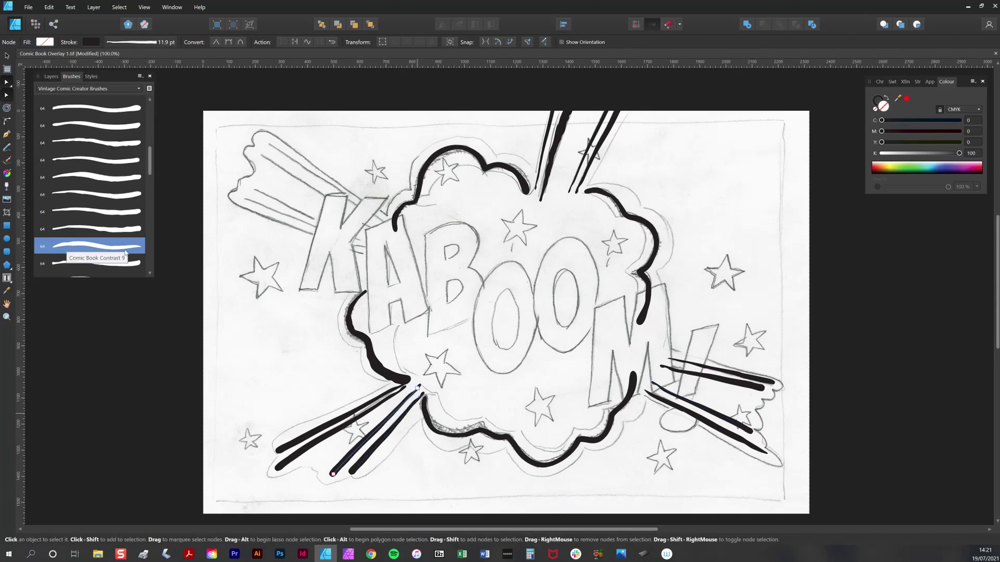
left_click(133, 41)
left_click_drag(137, 76, 131, 76)
left_click(341, 430)
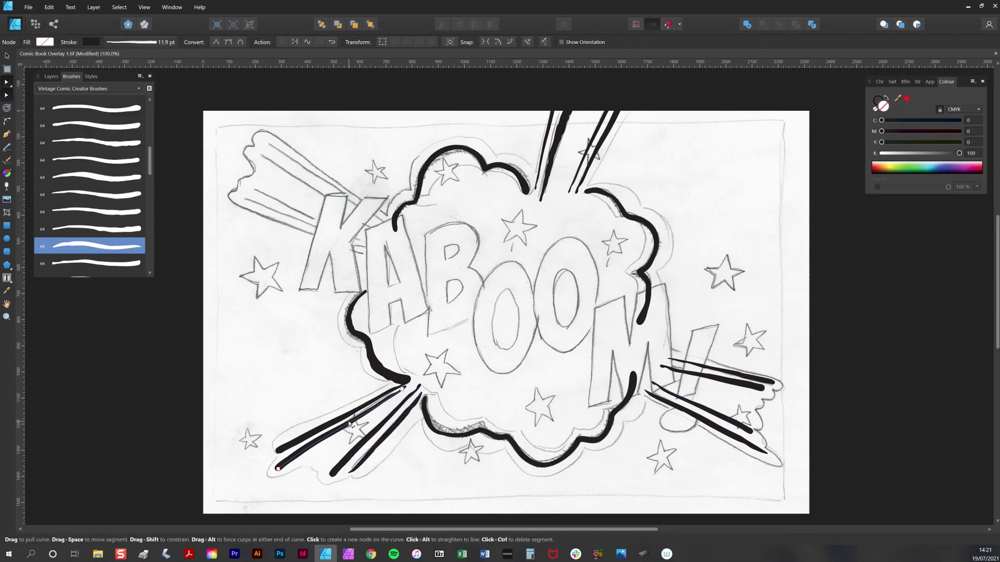
left_click(133, 42)
left_click(126, 142)
left_click(133, 42)
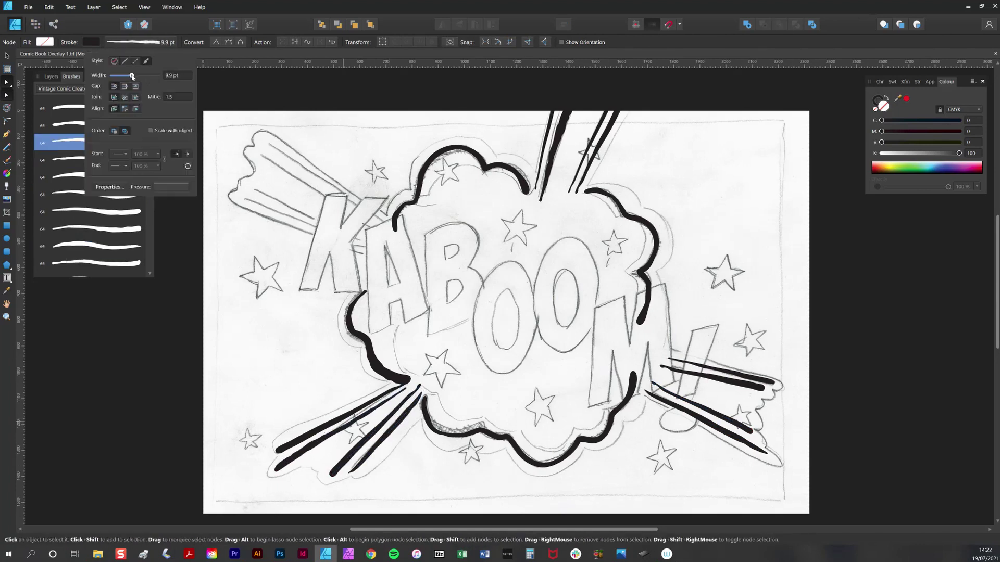
left_click(378, 394)
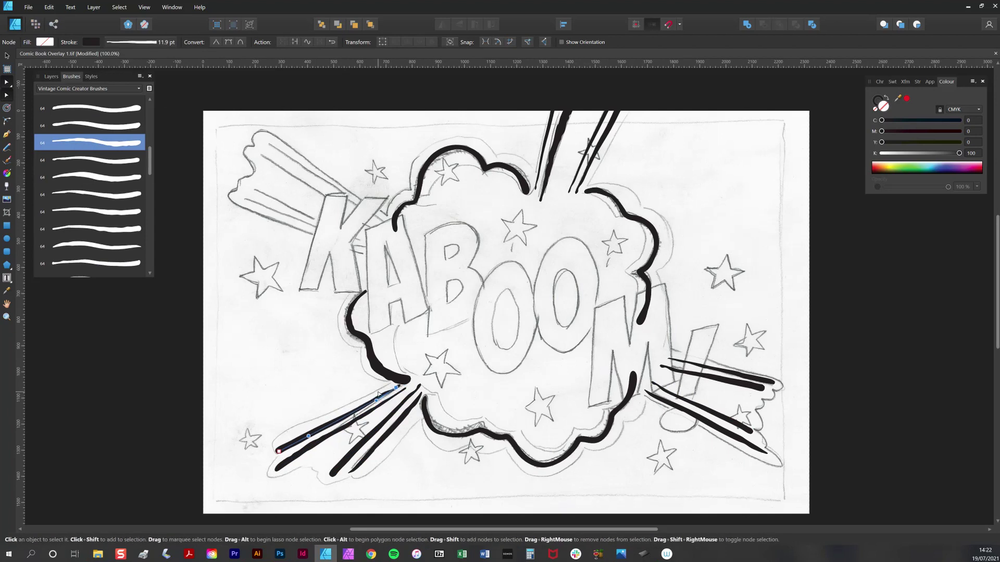
Paint three parallel streaks at the upper left toward the K
key("b")
left_click_drag(241, 198, 367, 246)
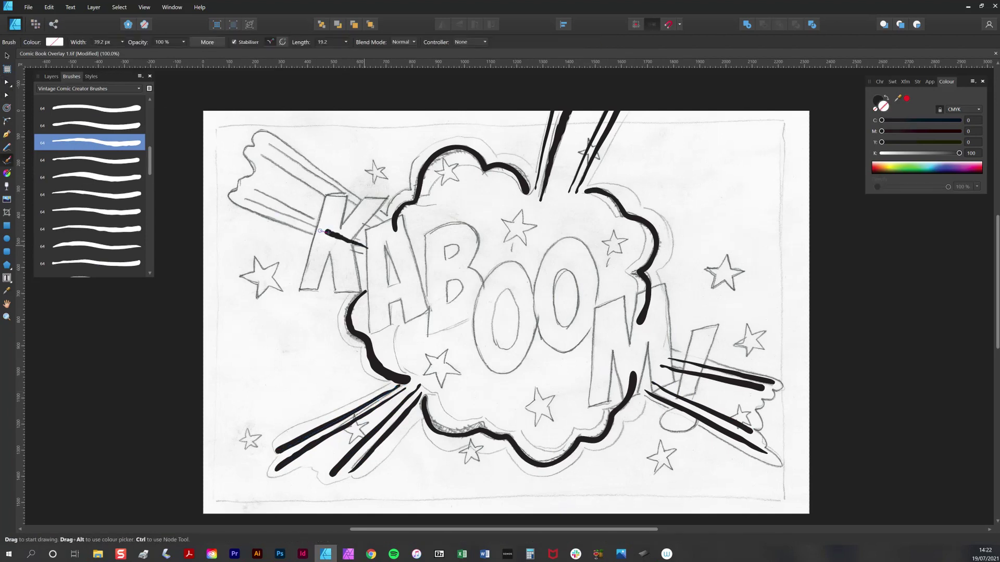
left_click_drag(251, 190, 371, 240)
left_click_drag(258, 152, 386, 226)
Change the upper-left streaks' brush and thin them to 9.4 pt and 7.7 pt
left_click(9, 95)
left_click(116, 161)
left_click(133, 41)
left_click_drag(137, 77, 131, 80)
left_click(271, 202)
left_click(133, 42)
Inspect the right-hand streak's left end node and the upper-left streak with the Node tool
key("a")
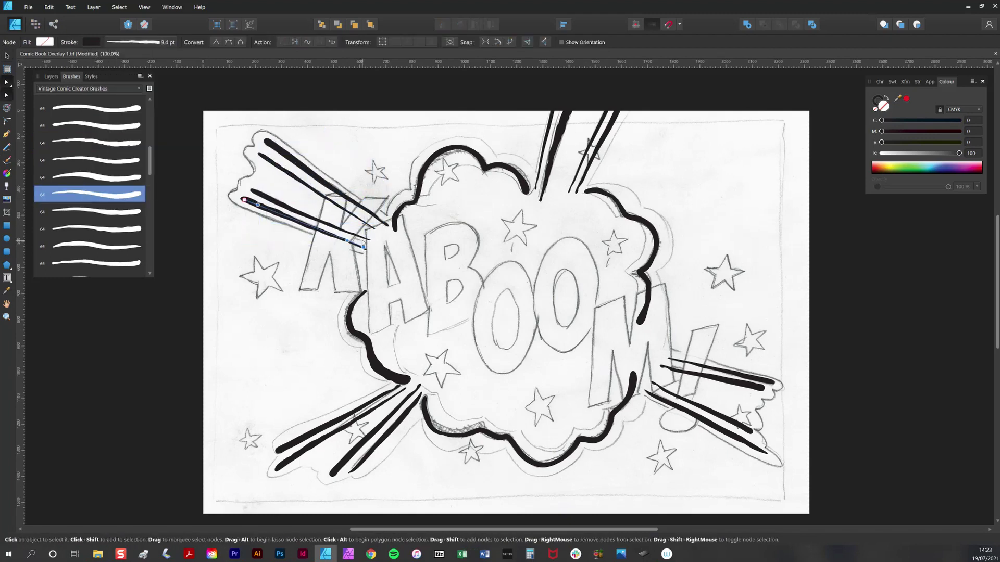
left_click(665, 370)
left_click(664, 369)
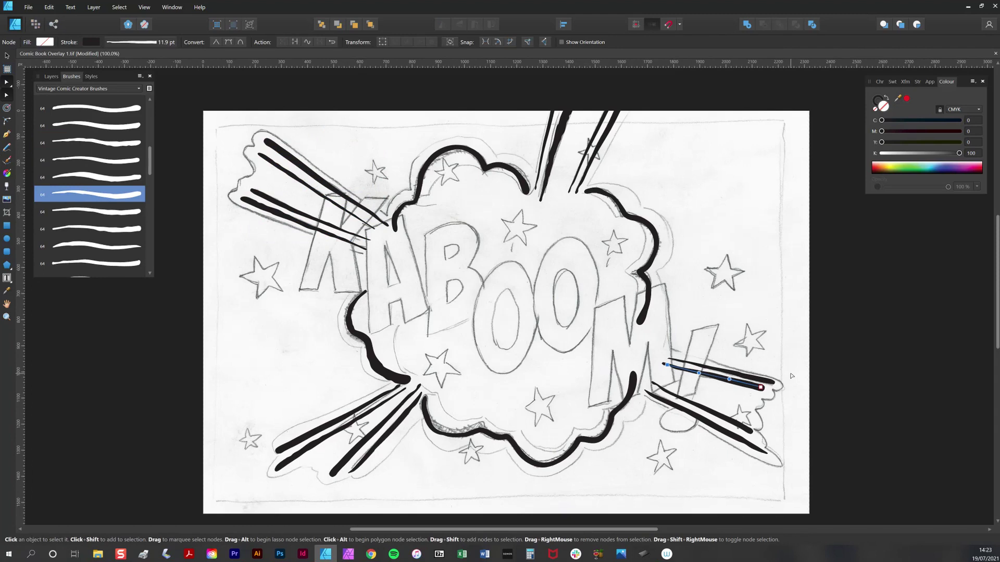
left_click(338, 228)
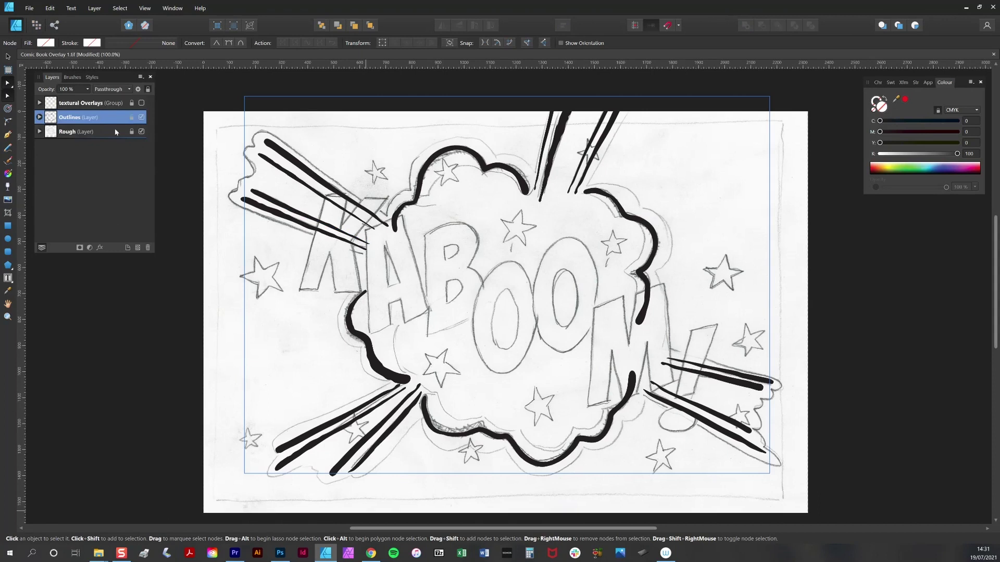
Add a new layer and pen-trace the backing outline from the lower-left ray up around the upper-left ray tip
left_click(104, 131)
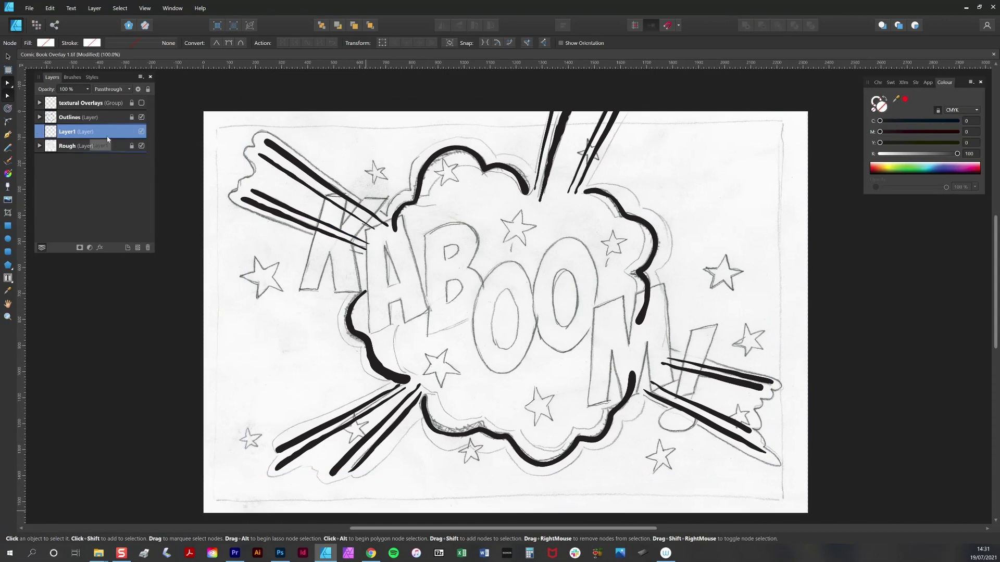
left_click(8, 135)
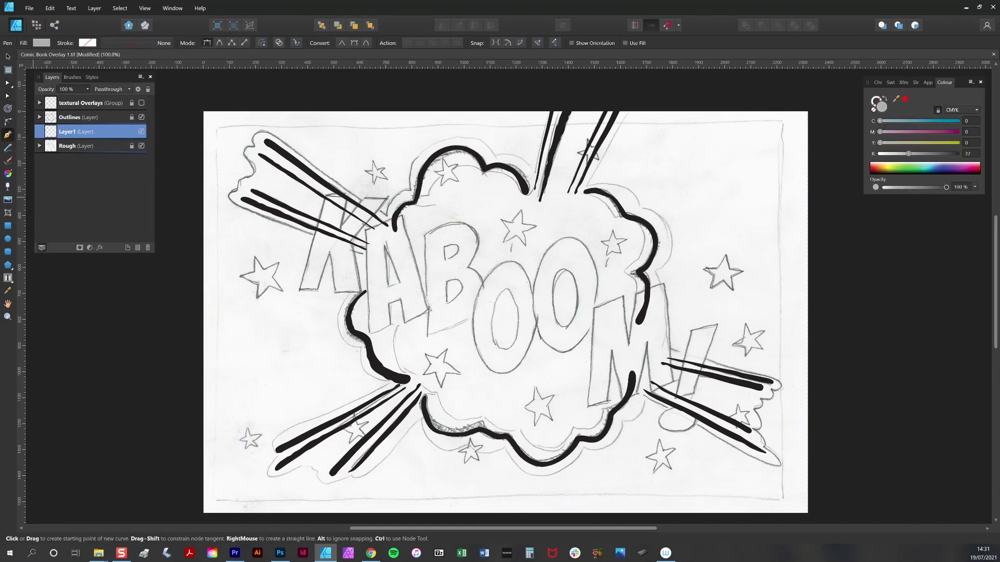
left_click_drag(275, 458, 286, 435)
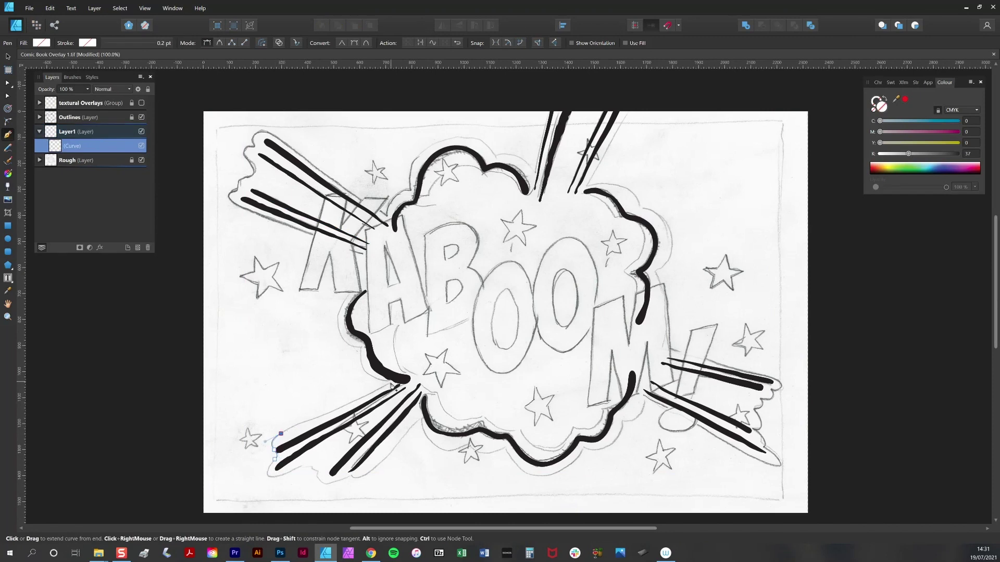
left_click(390, 383)
left_click_drag(362, 348, 369, 316)
left_click(338, 316)
left_click(366, 287)
left_click(373, 254)
left_click(243, 206)
left_click_drag(238, 185, 284, 138)
Continue the outline along the cloud's upper edge and around the tall top rays
left_click(386, 214)
left_click(411, 190)
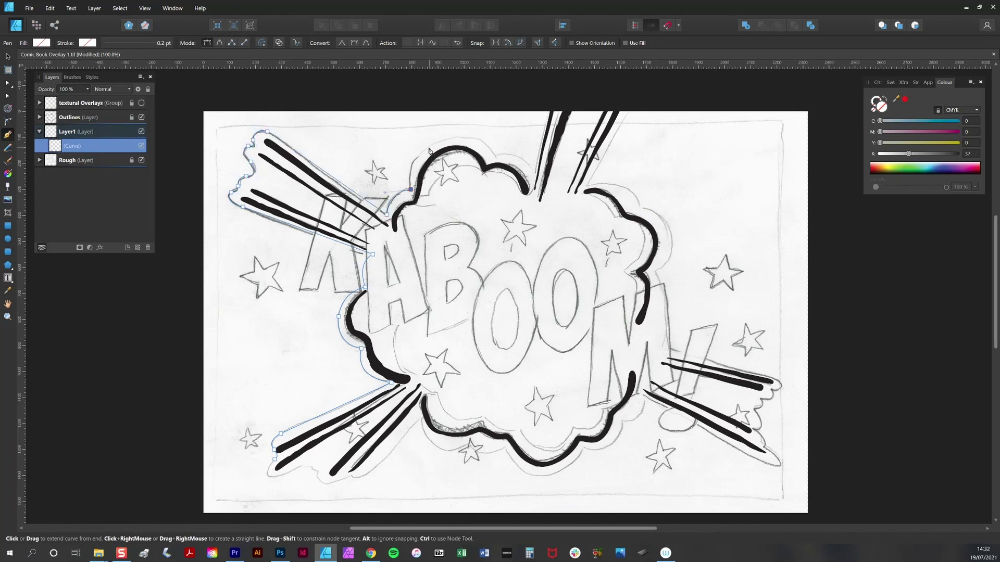
left_click(430, 148)
left_click(495, 154)
left_click_drag(536, 170, 544, 197)
left_click(552, 97)
left_click(636, 97)
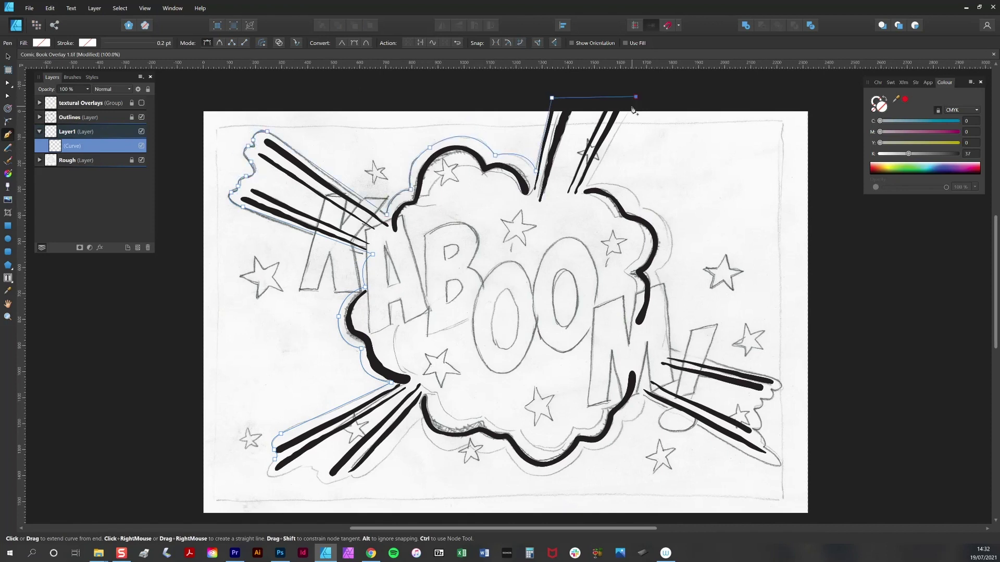
left_click(587, 185)
left_click(641, 207)
Carry the outline down the cloud's right side toward its bottom
left_click_drag(672, 238, 676, 265)
left_click(657, 271)
left_click(660, 352)
left_click(645, 392)
left_click_drag(623, 420, 584, 449)
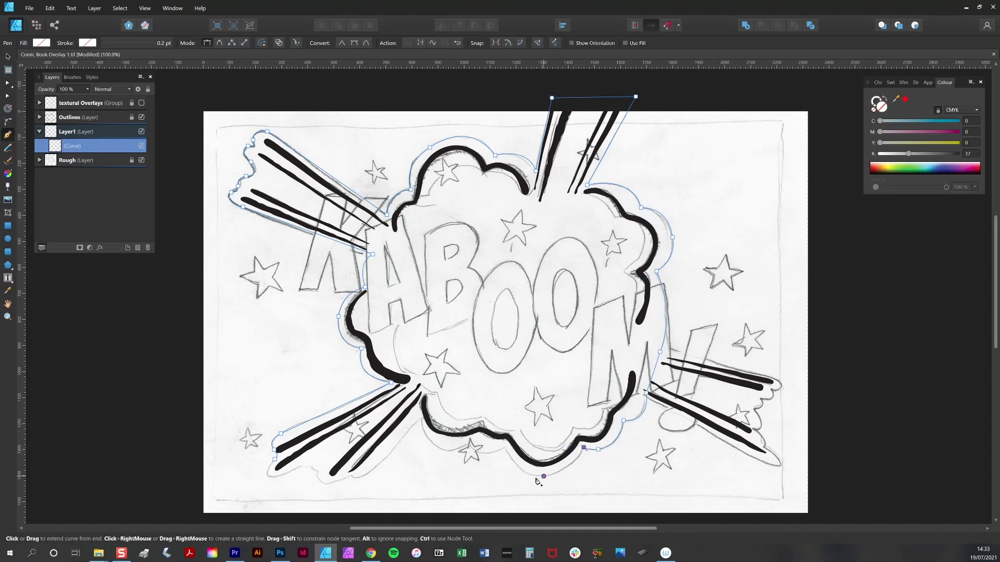
Trace the cloud's bottom and lower-left ray tips, closing the grey shape at its start node
left_click_drag(543, 476, 498, 444)
left_click_drag(436, 445, 426, 428)
left_click(422, 418)
left_click(371, 471)
left_click_drag(352, 476, 273, 472)
left_click(318, 471)
left_click(311, 466)
left_click(302, 466)
left_click(276, 461)
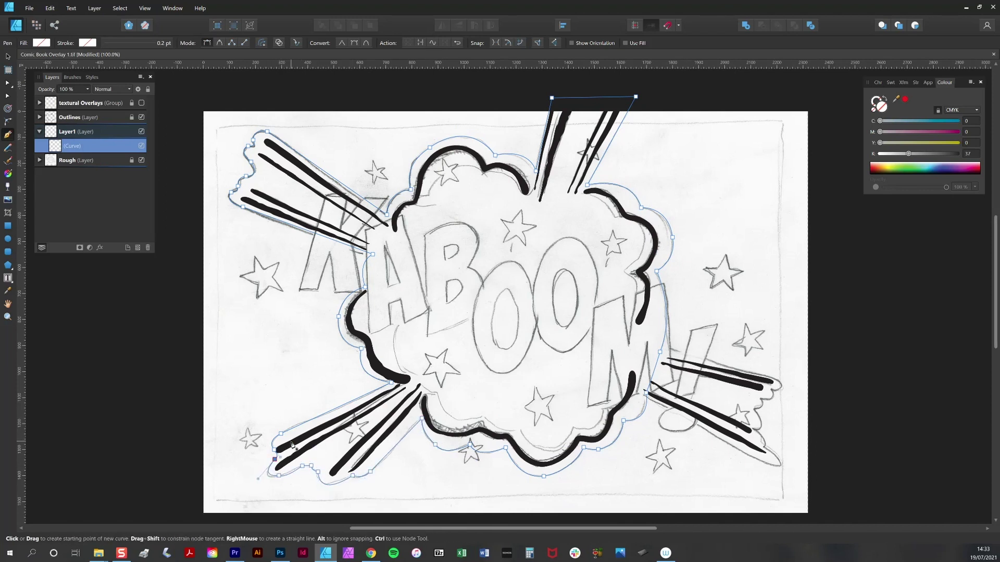
left_click(912, 154)
key("v")
left_click(841, 270)
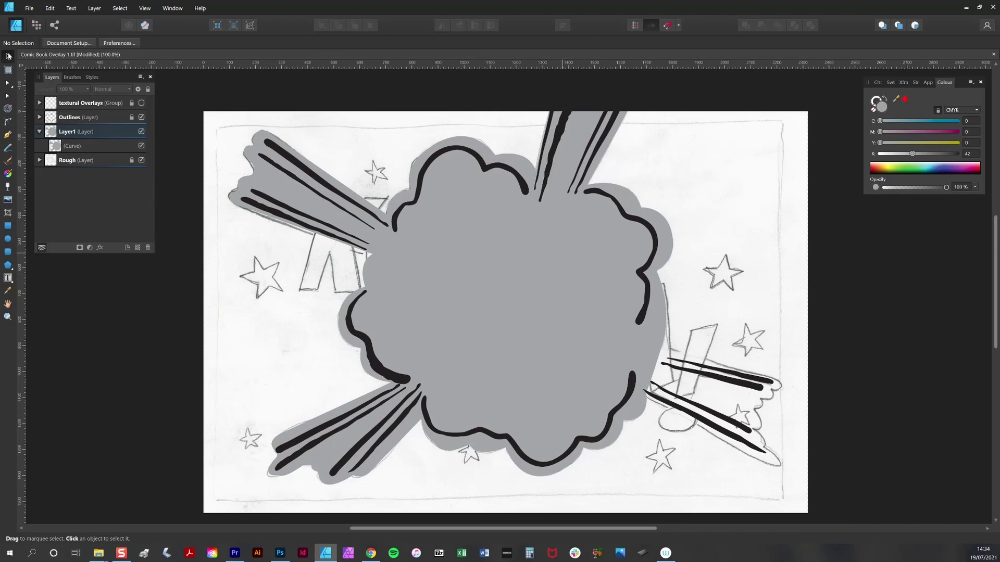
Apply the Aged Paper style from Comic Book Pattern Styles - Fill 1 to the grey backing shape
left_click(525, 266)
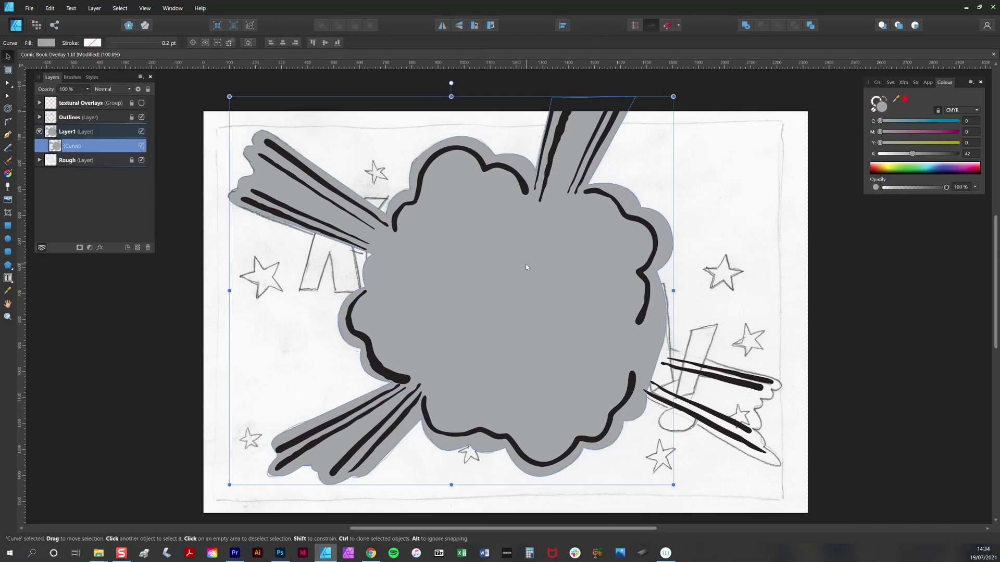
left_click(93, 78)
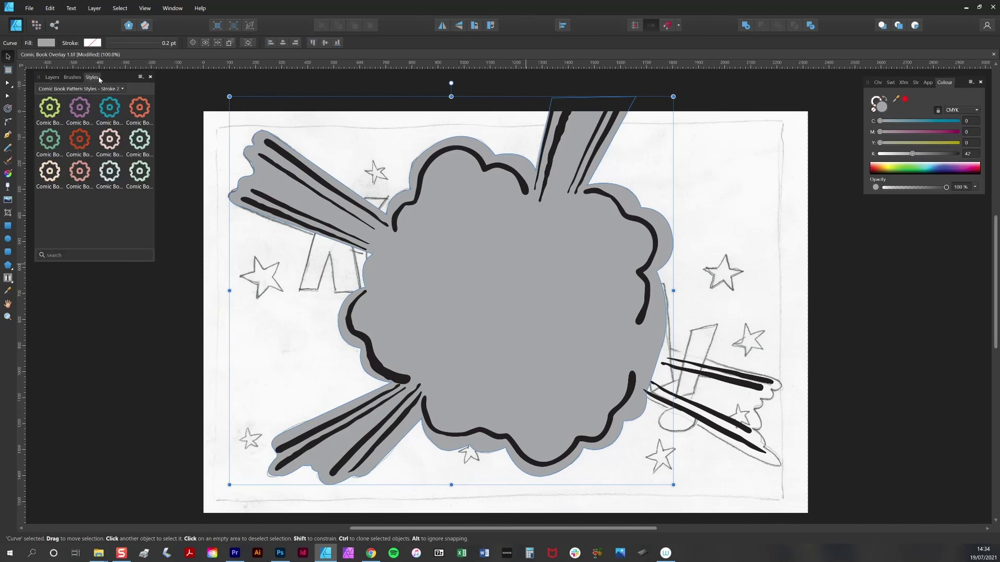
left_click(100, 89)
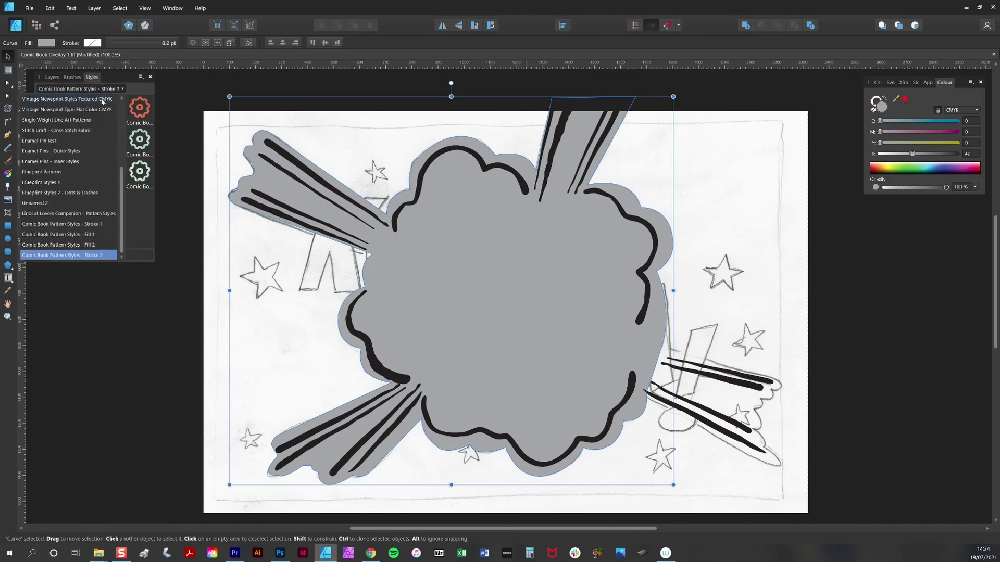
left_click(89, 235)
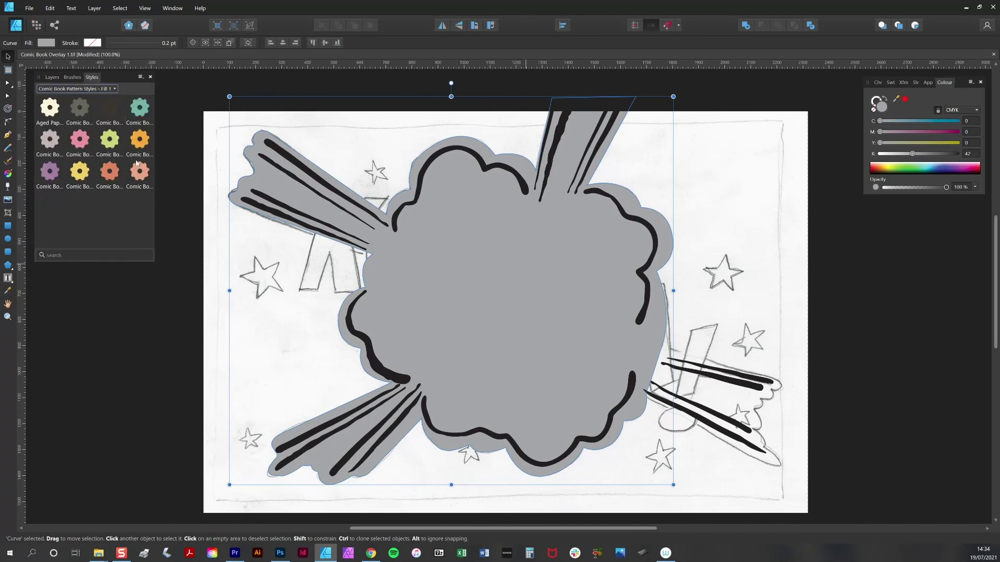
left_click(54, 111)
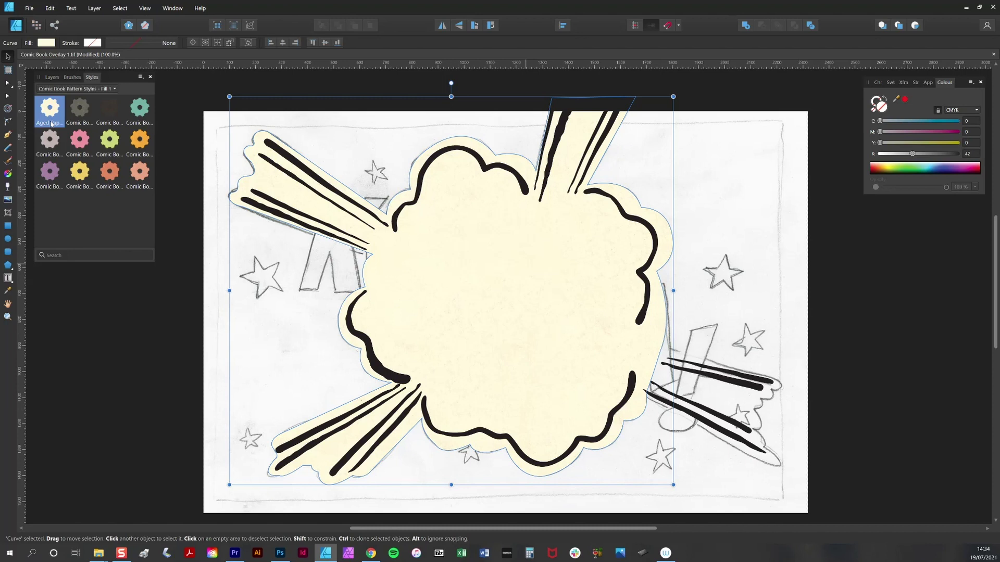
left_click(8, 174)
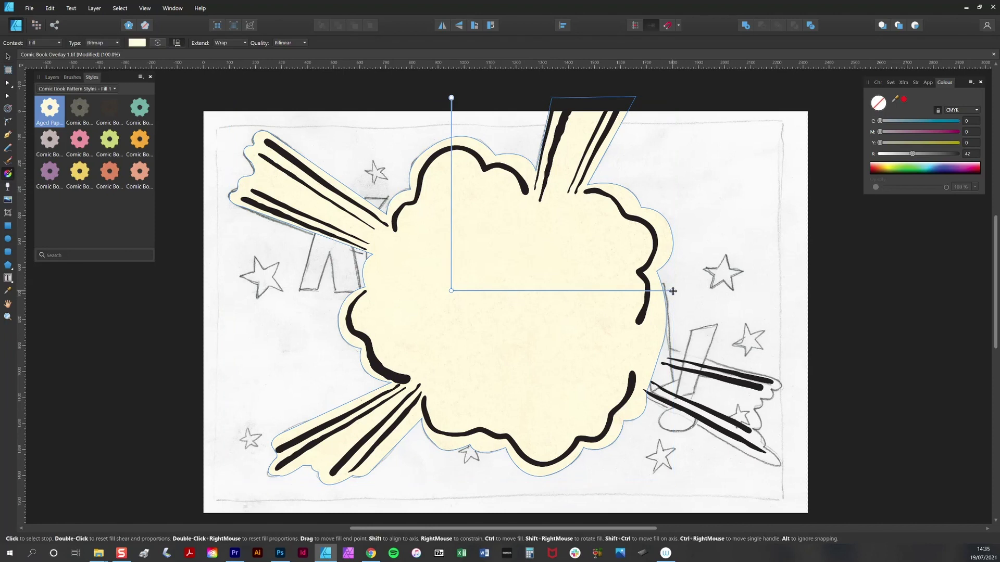
Drag the Aged Paper bitmap fill's side handle, then reset the texture to even proportions
left_click_drag(451, 290, 488, 313)
left_click_drag(712, 314, 688, 313)
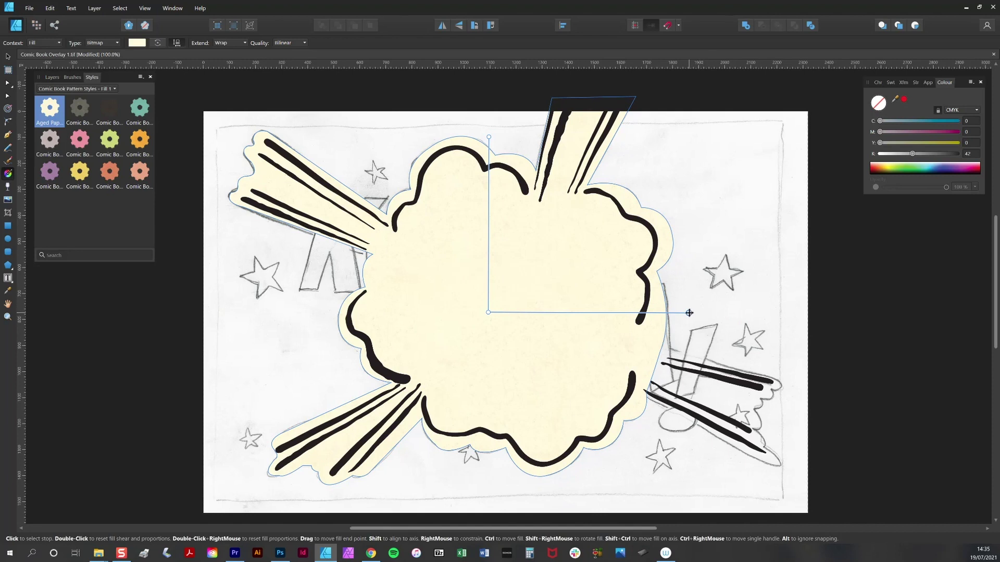
double_click(689, 313)
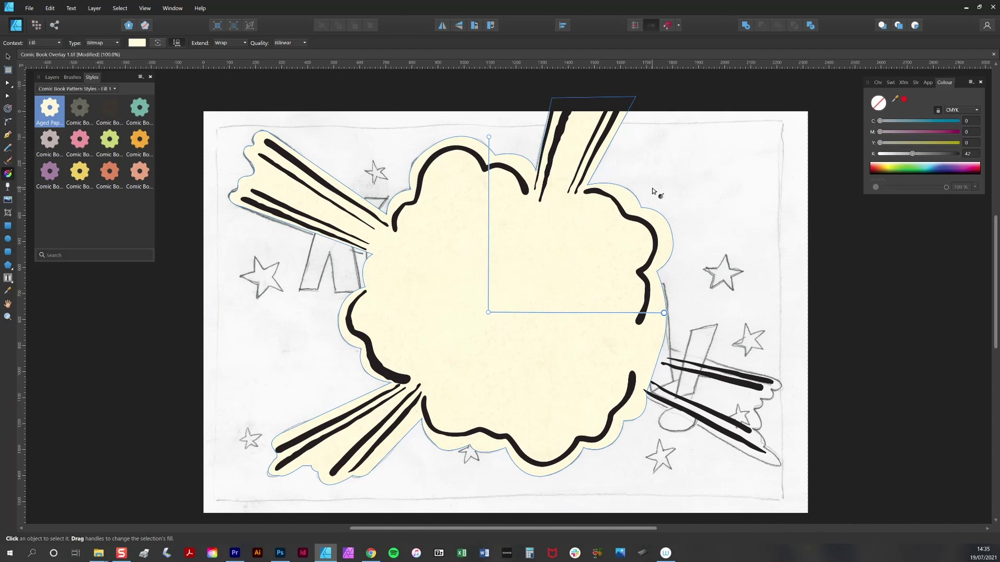
left_click(9, 57)
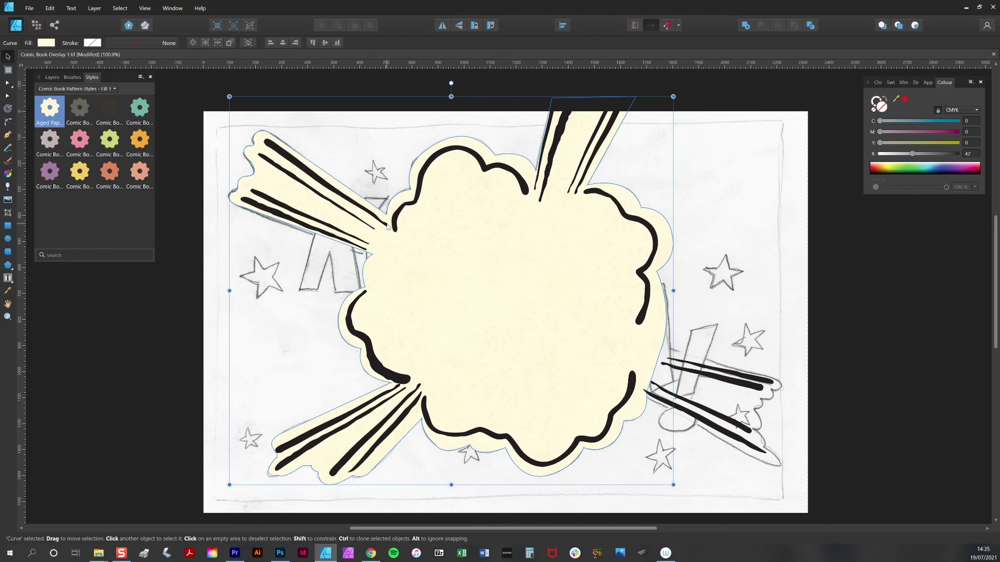
Rename Layer1 to paper
left_click(52, 78)
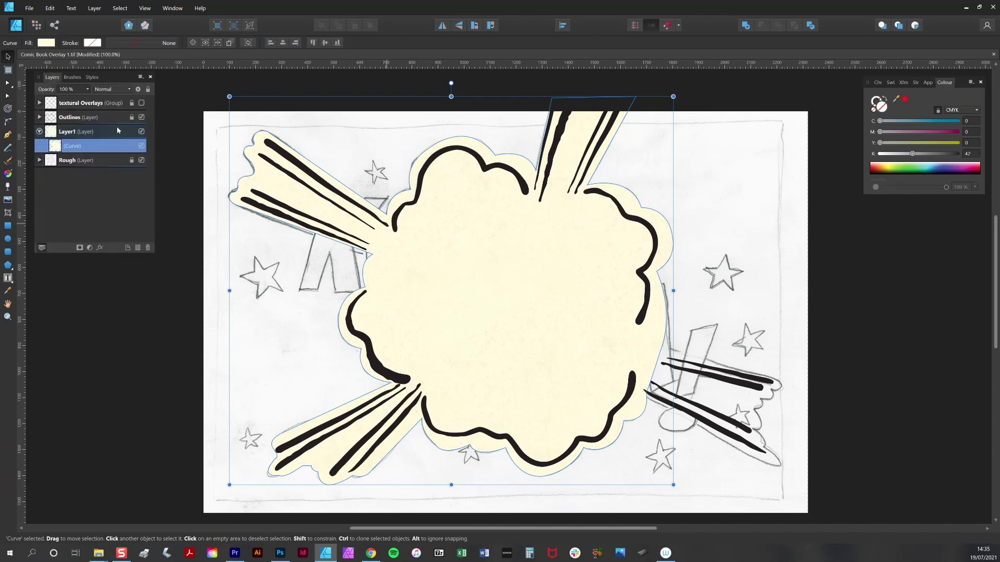
left_click(39, 131)
double_click(71, 134)
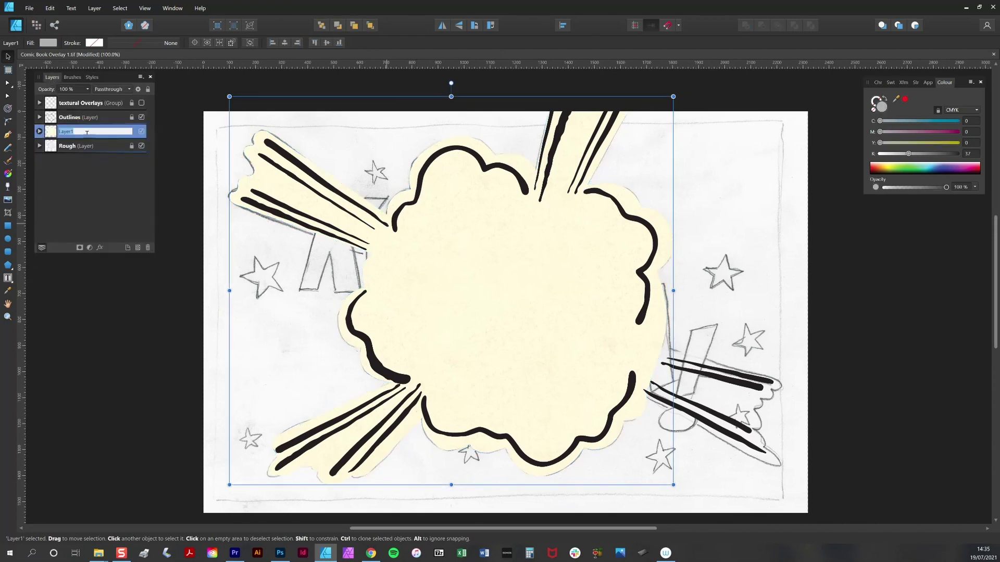
type("3")
key("Return")
double_click(130, 134)
right_click(131, 136)
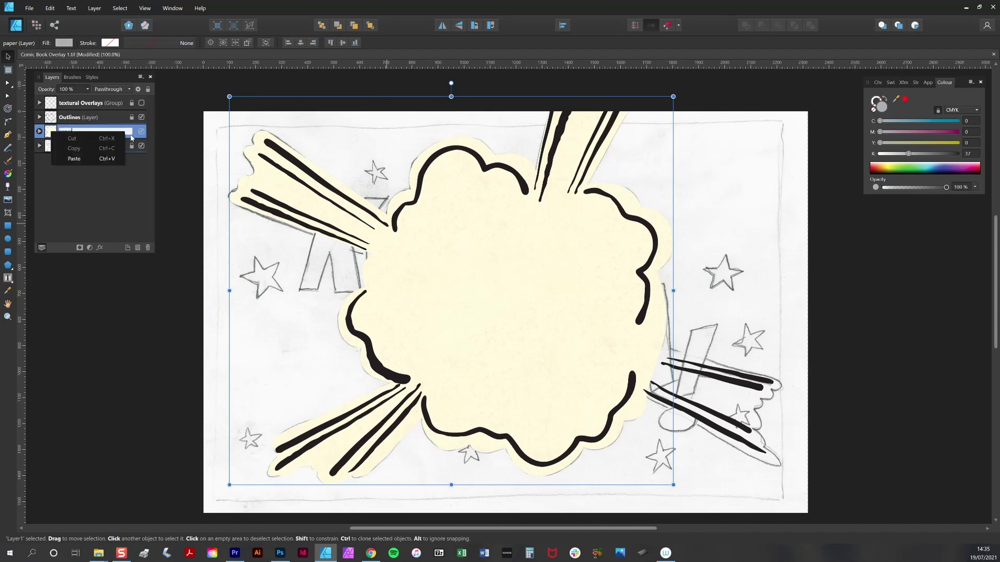
key("Escape")
Duplicate the paper layer and name the copy Halftone
right_click(39, 136)
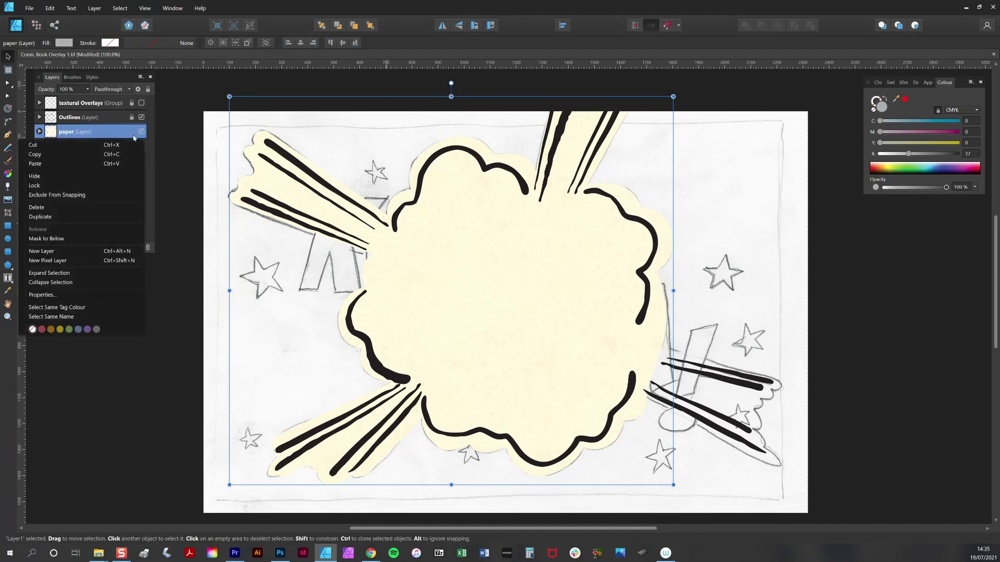
left_click(99, 218)
double_click(66, 135)
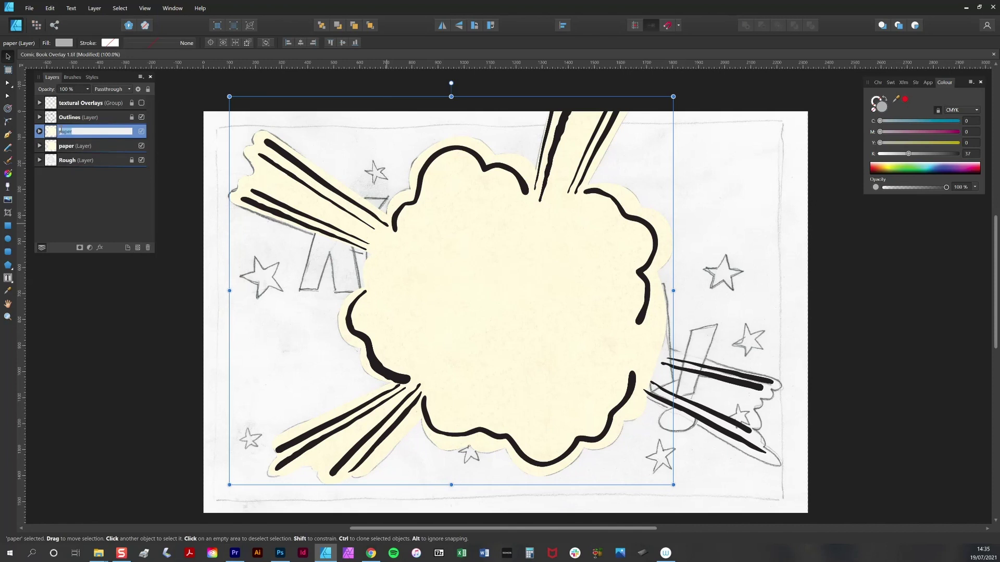
key("BackSpace")
key("Return")
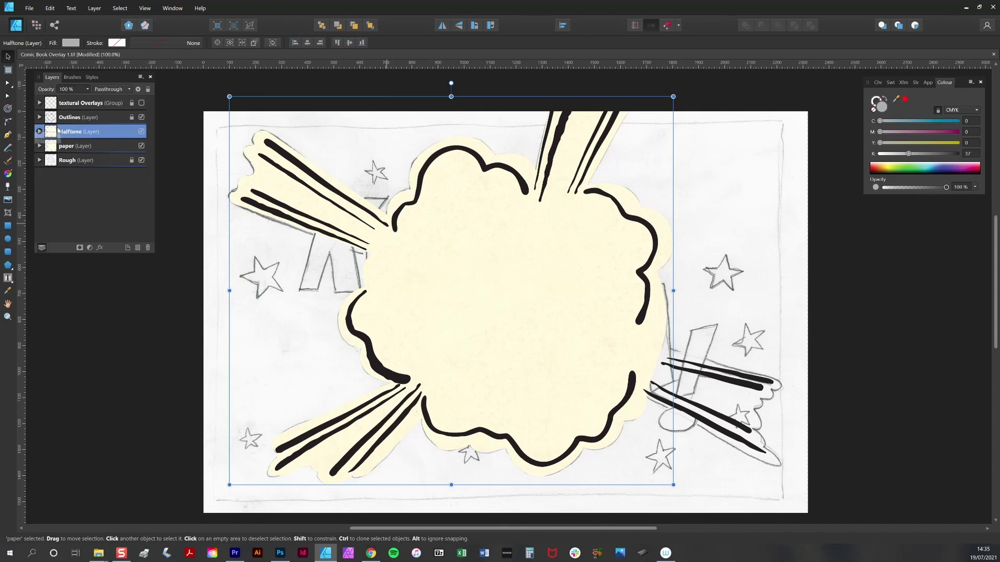
Hide the paper layer and set the Halftone layer's shape to 44% opacity
left_click(141, 146)
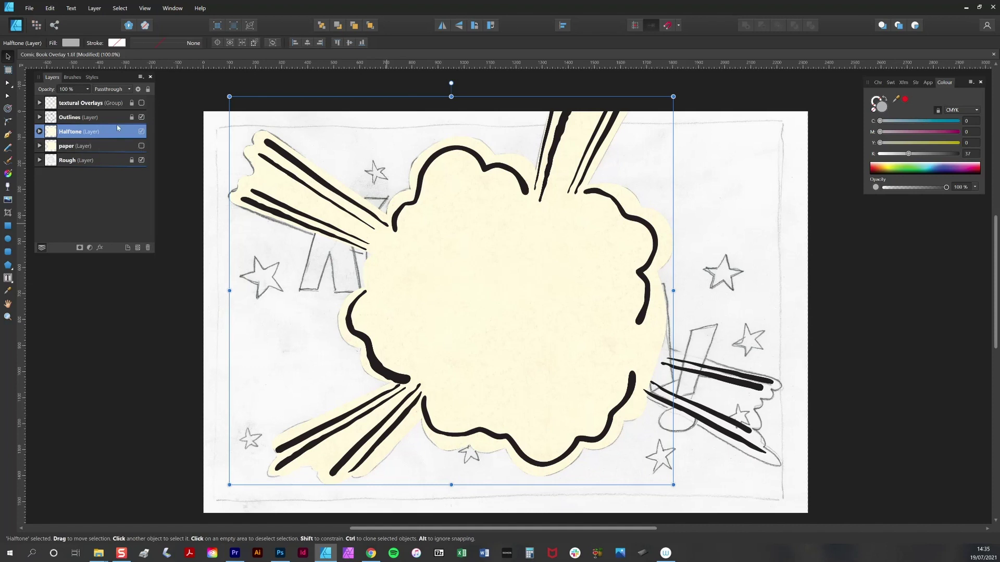
left_click(40, 131)
double_click(83, 132)
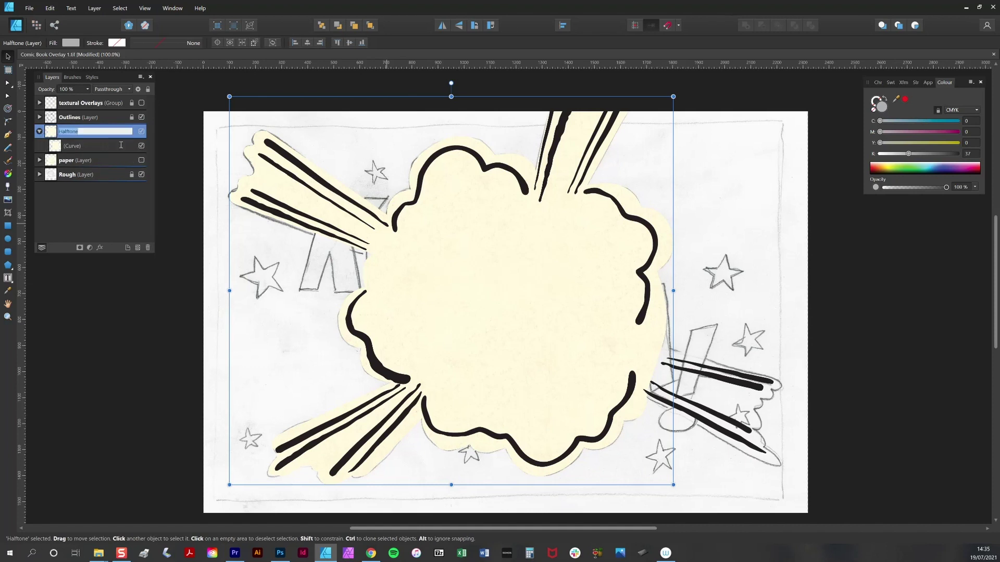
left_click(109, 147)
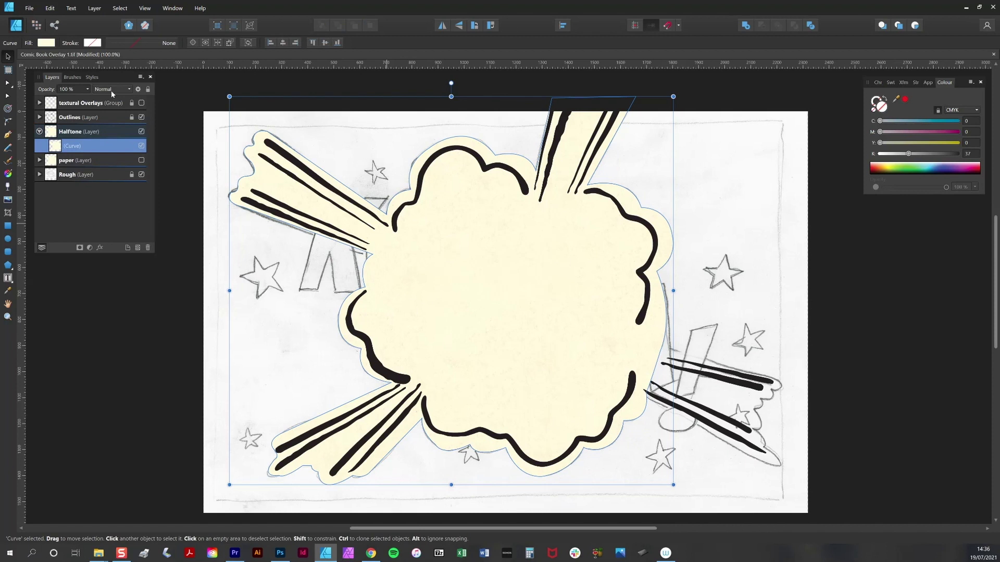
left_click(88, 90)
left_click_drag(87, 98, 53, 97)
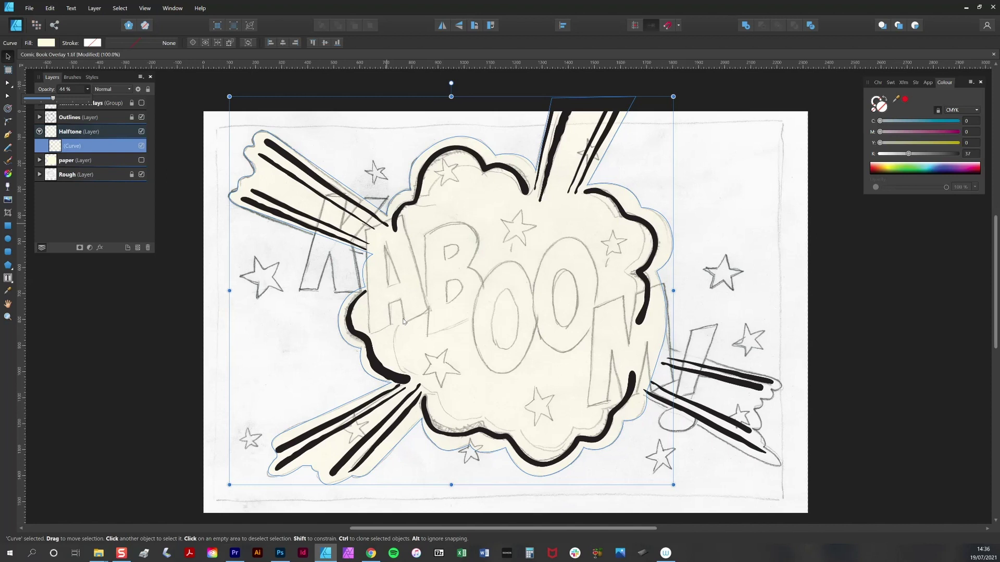
left_click(9, 135)
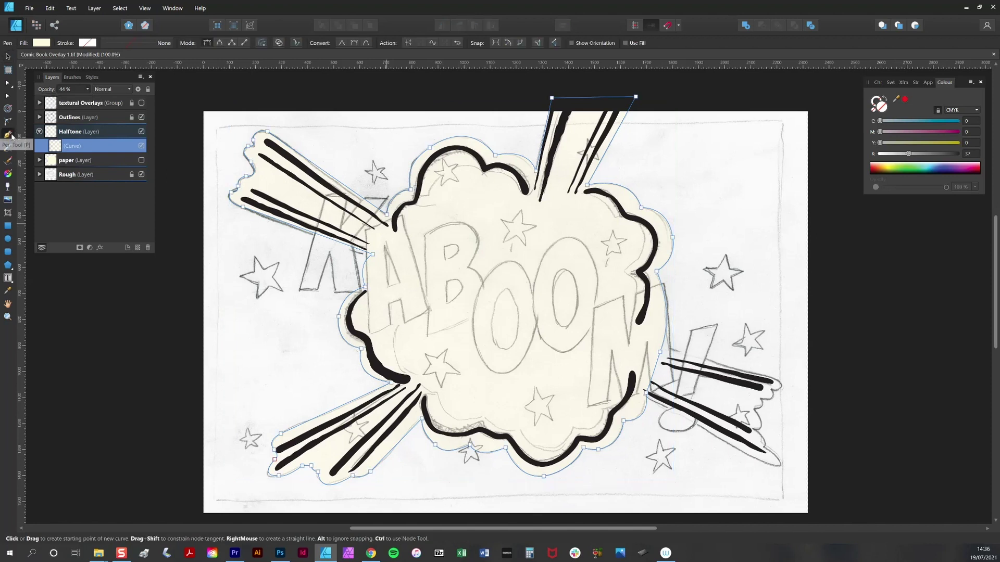
Start a pen path near the letter A and trace up the cloud's left edge to its top-right
left_click(423, 376)
left_click_drag(398, 325, 415, 272)
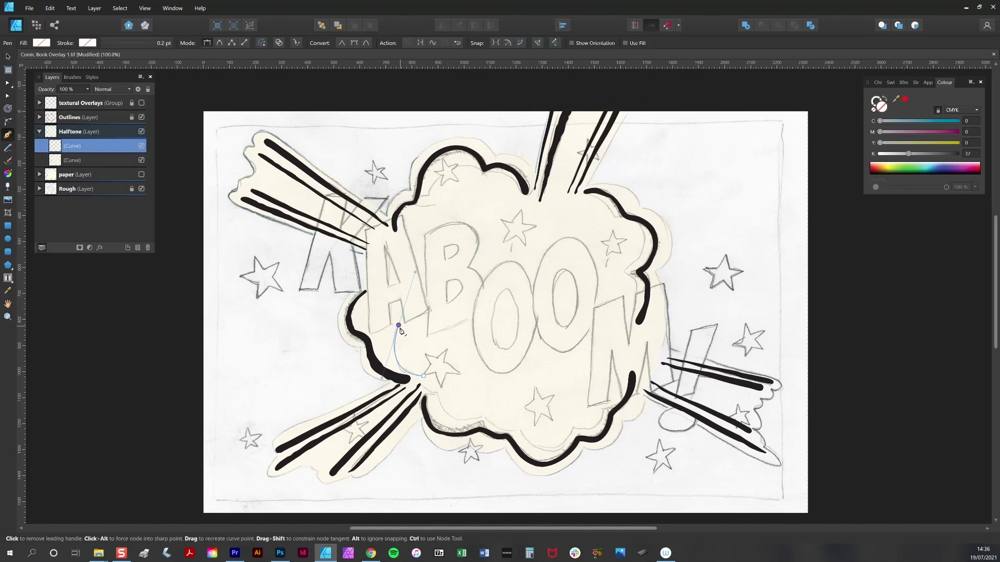
left_click(400, 327)
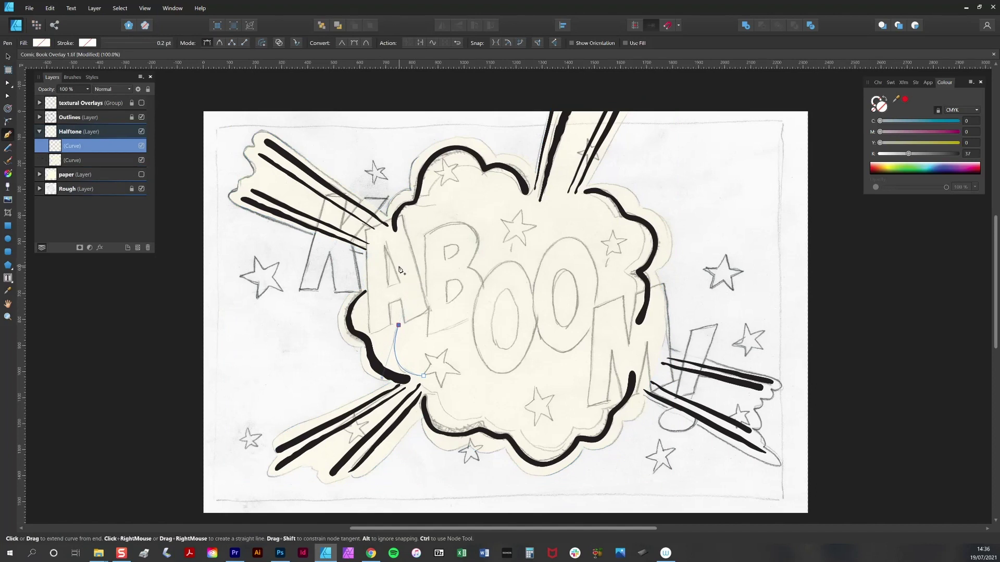
left_click(391, 283)
left_click(397, 213)
left_click(417, 204)
left_click(428, 195)
left_click(485, 172)
left_click_drag(522, 191, 532, 189)
Extend the cloud path across the top ray and down the cloud's right edge
left_click(552, 98)
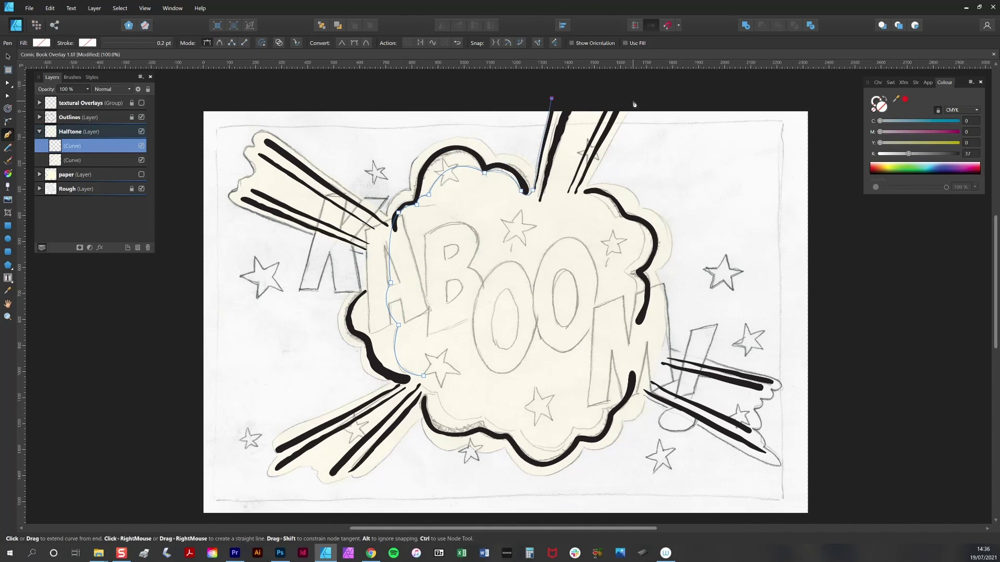
left_click(634, 101)
left_click(584, 193)
left_click(615, 216)
left_click(645, 238)
left_click_drag(625, 271, 627, 273)
left_click(634, 311)
left_click(604, 409)
Trace the cloud's bottom edge and close the cloud shape at its start point
left_click(573, 428)
left_click(542, 448)
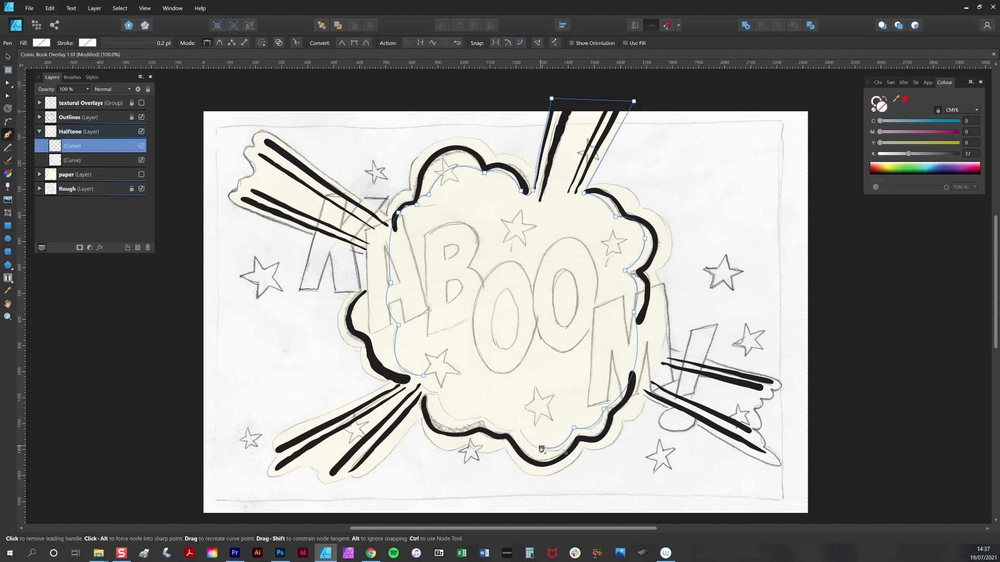
left_click(521, 430)
left_click(484, 417)
left_click(437, 392)
left_click(424, 376)
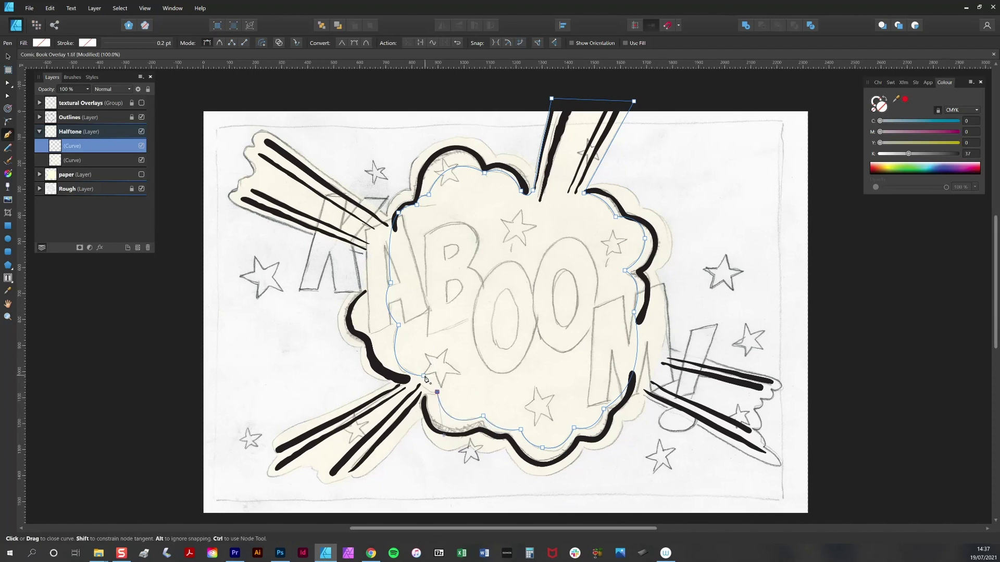
Trace a closed shape around the lower-left rays, lighten the fill to about 31% K, and select both curves
left_click(376, 489)
left_click(279, 488)
left_click(246, 473)
left_click(280, 417)
left_click(363, 387)
left_click(424, 376)
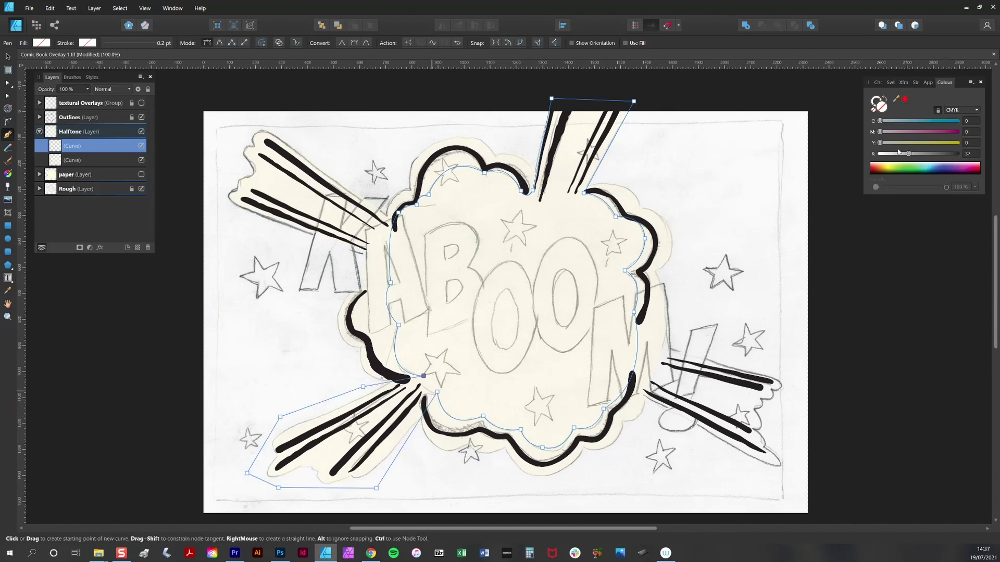
left_click_drag(911, 159, 906, 155)
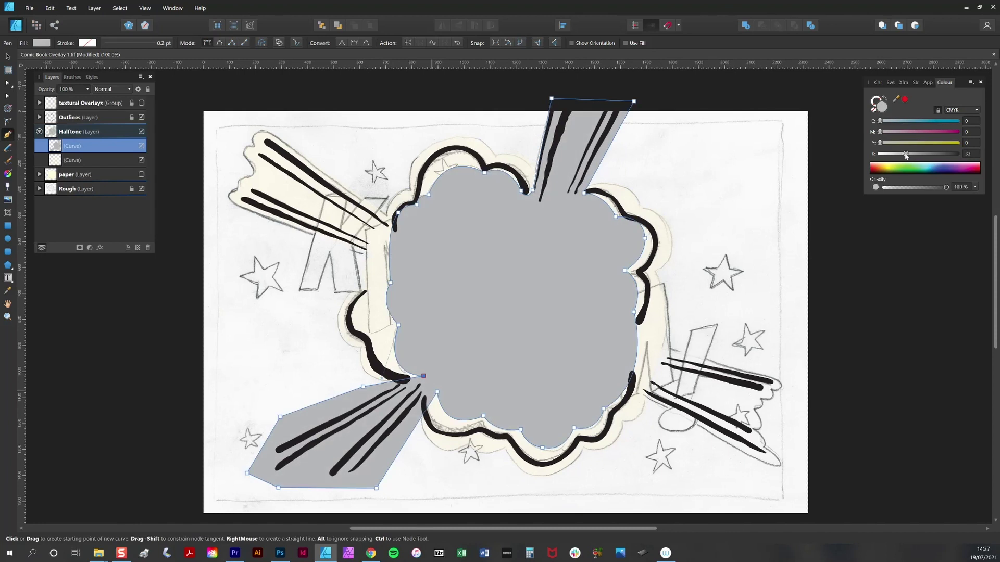
left_click(118, 161, "shift")
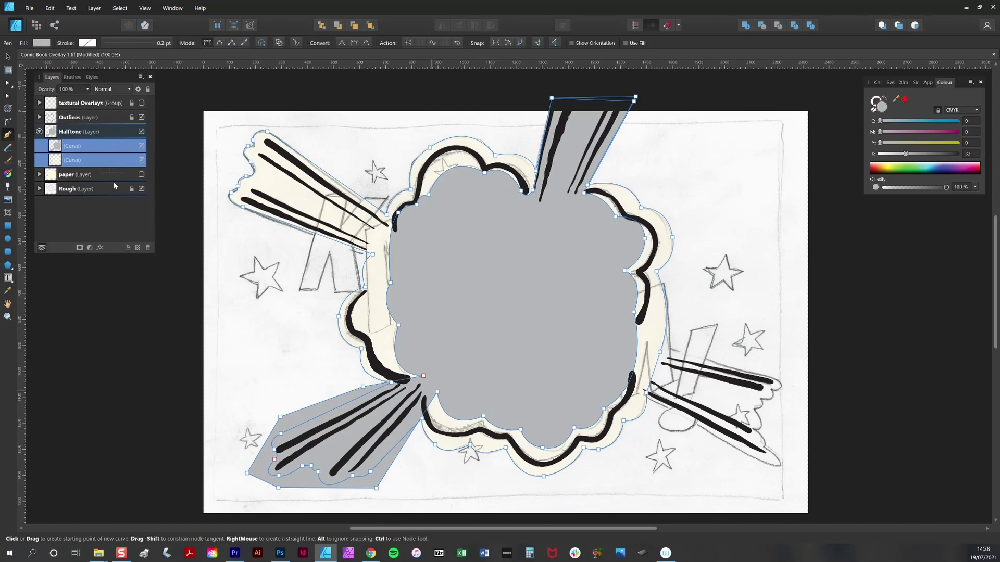
Subtract the inner cloud from the burst outline, delete the two stray nodes, and show the paper layer
left_click(762, 26)
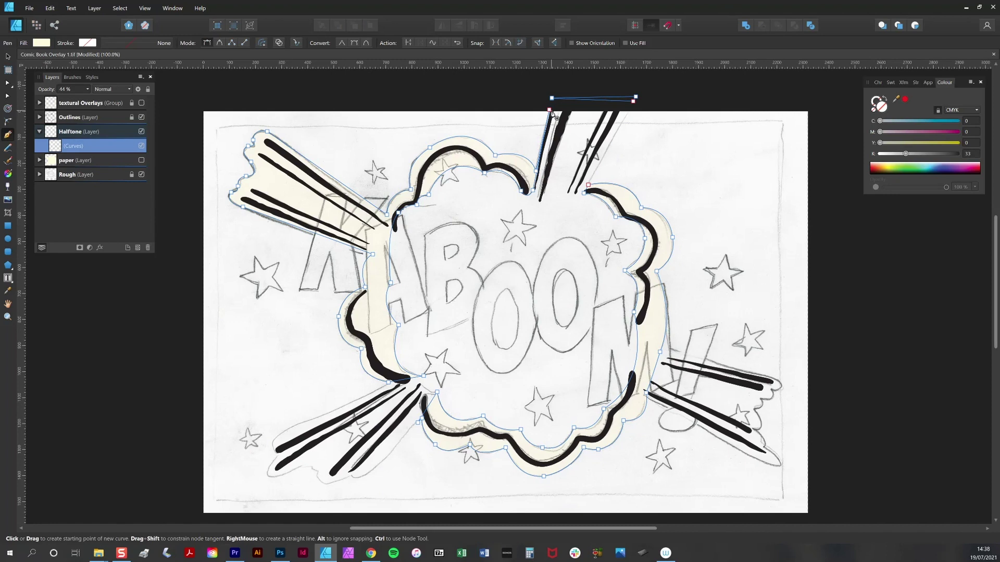
key("a")
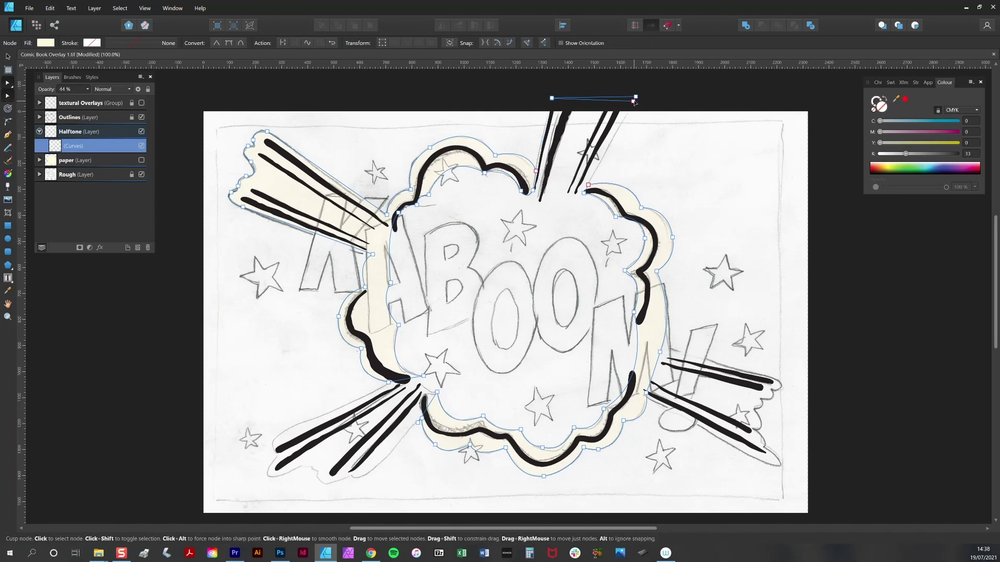
key("Delete")
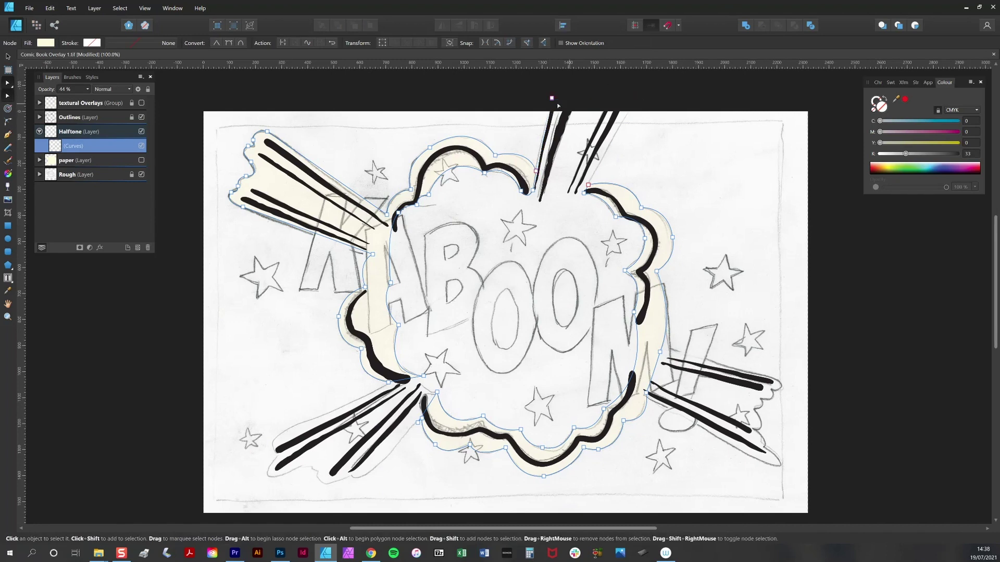
key("Delete")
left_click(142, 161)
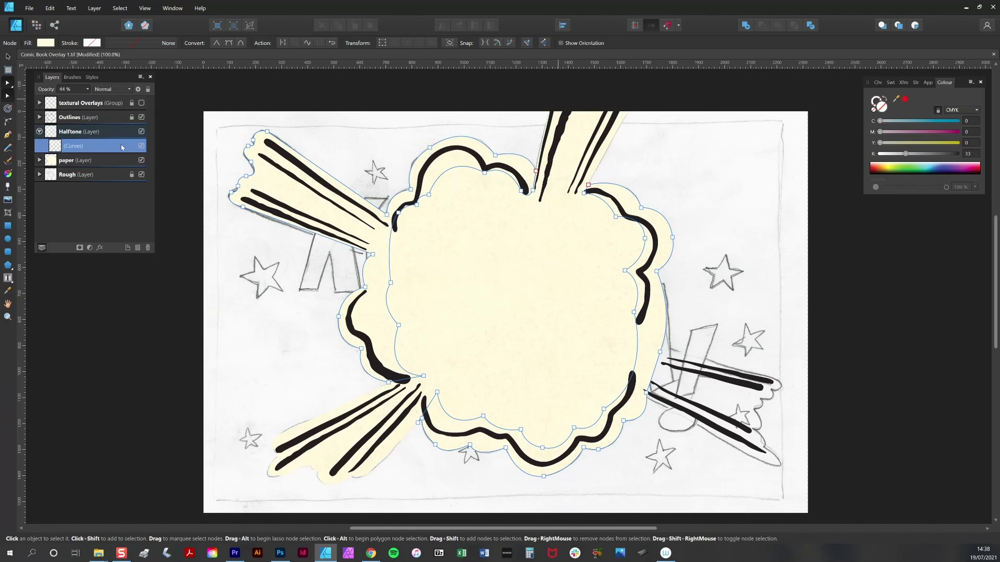
left_click(91, 78)
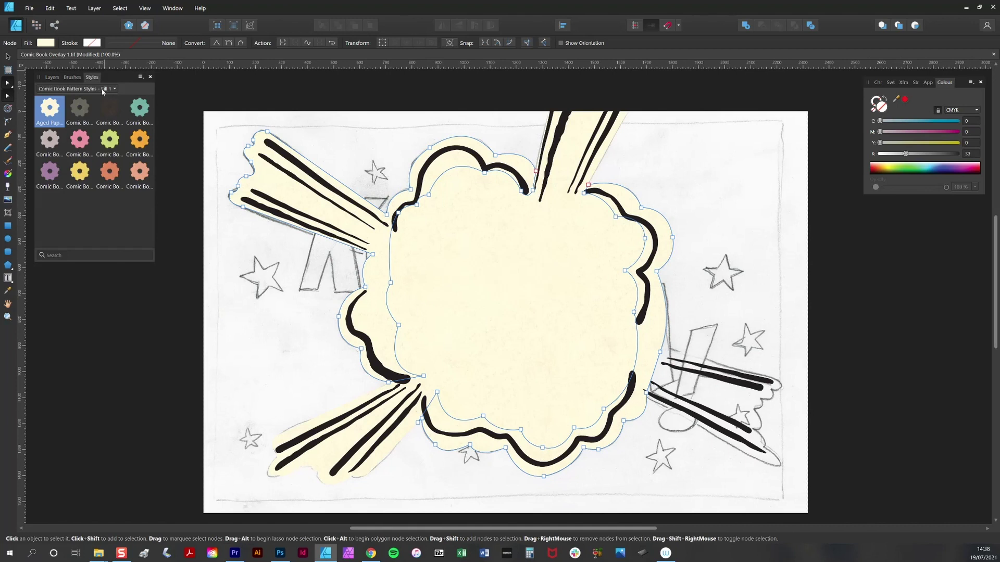
Apply the pink halftone from Comic Book Pattern Styles - Fill 2 to the ring and enlarge its dots
left_click(101, 91)
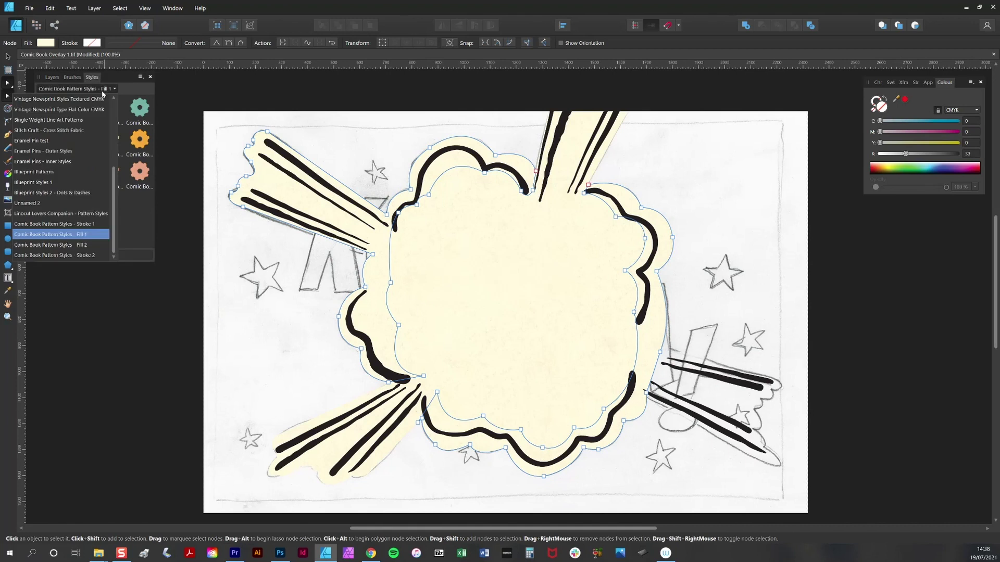
left_click(88, 246)
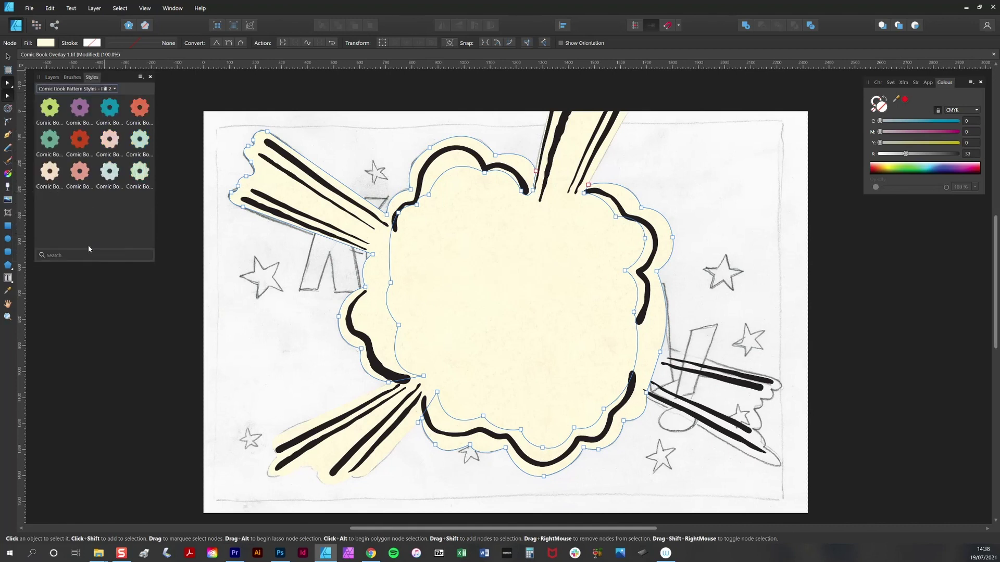
left_click(114, 144)
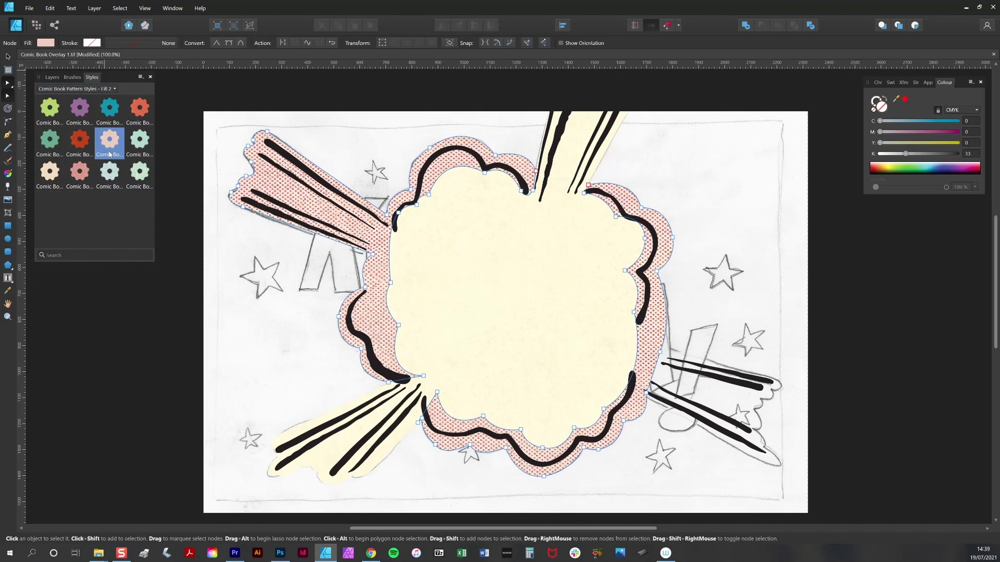
left_click(8, 174)
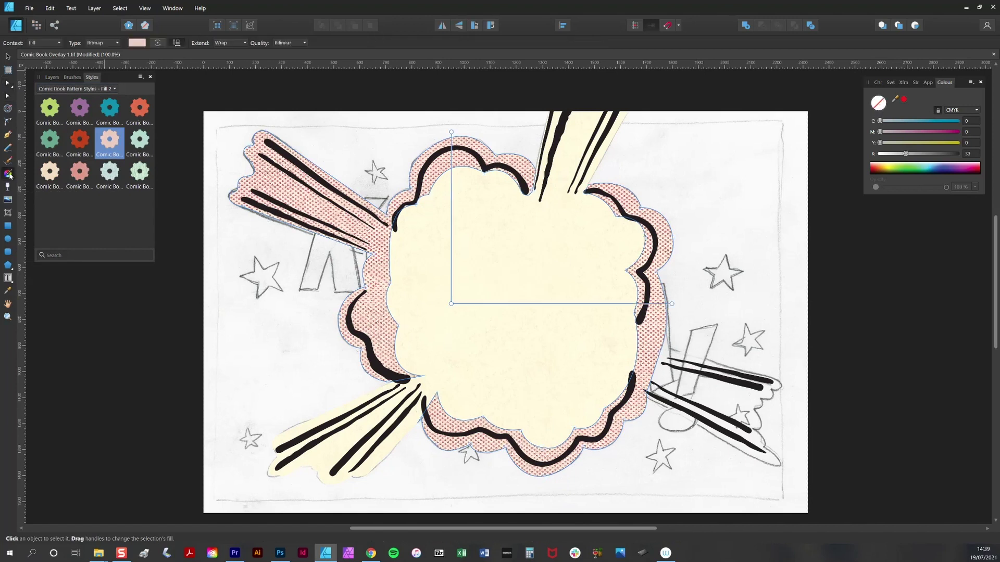
double_click(672, 305)
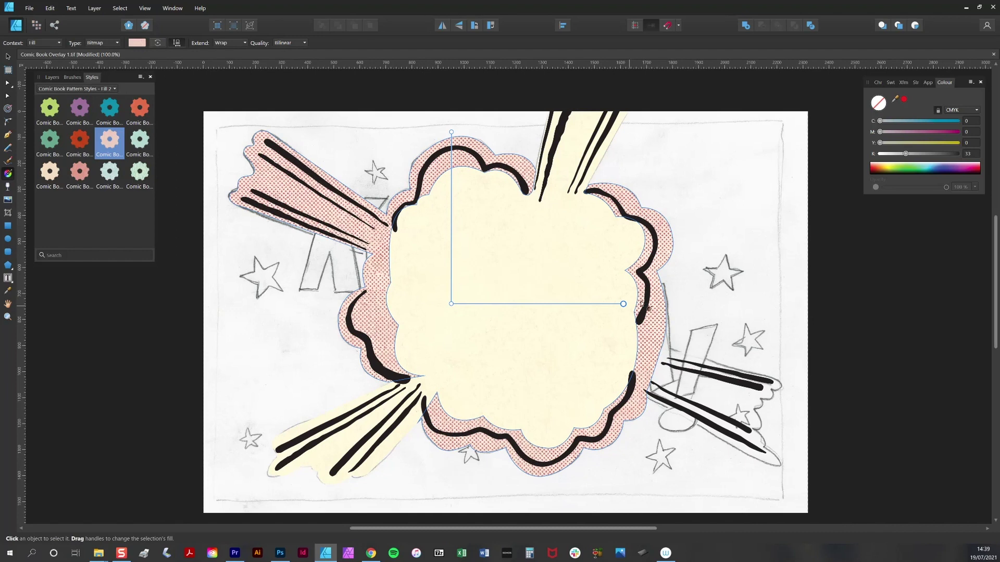
left_click_drag(624, 303, 646, 304)
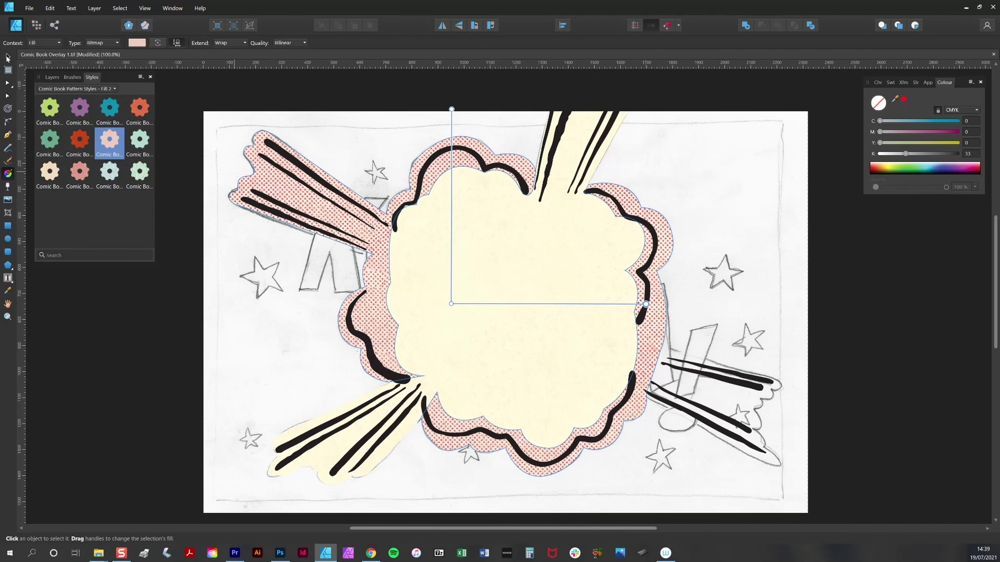
key("v")
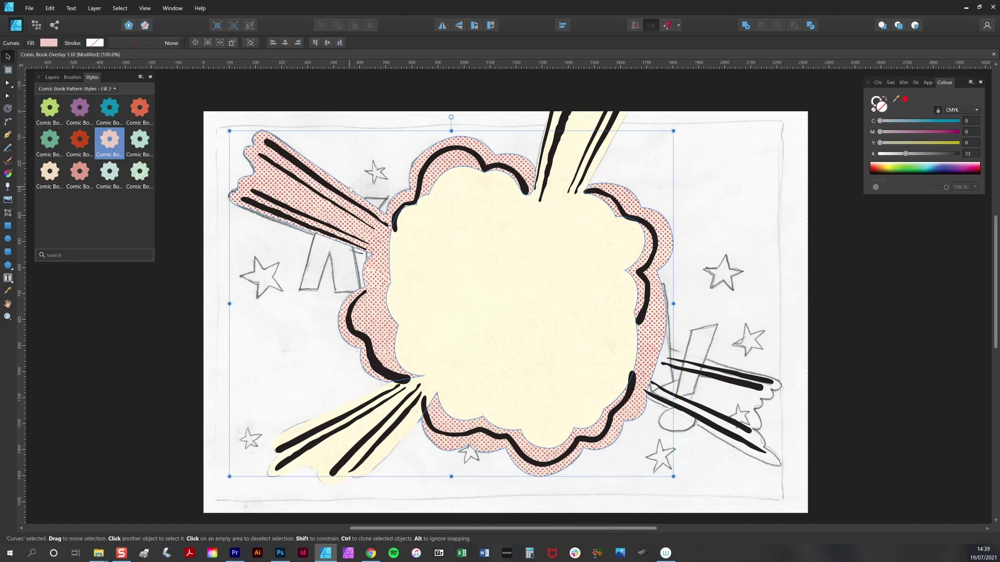
Pen-draw a closed shape covering the upper-left rays
key("p")
left_click(400, 228)
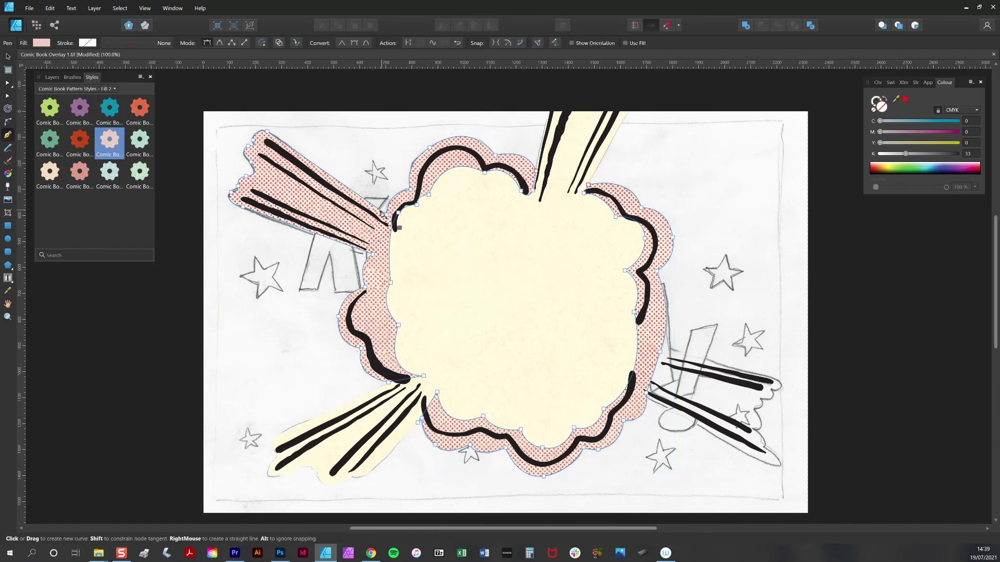
left_click(381, 206)
left_click(271, 122)
left_click(238, 131)
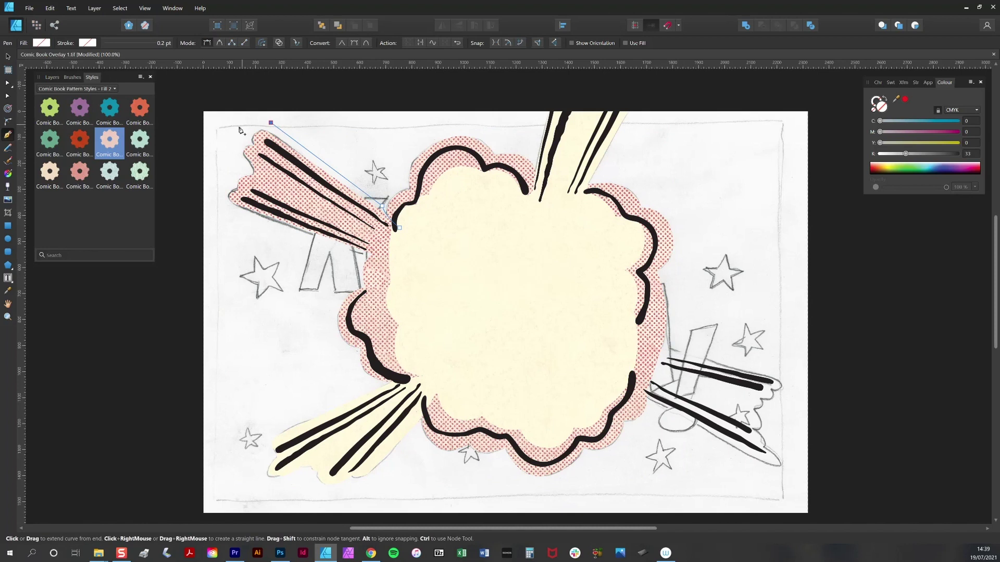
left_click(221, 183)
left_click(235, 222)
left_click(399, 256)
left_click(400, 228)
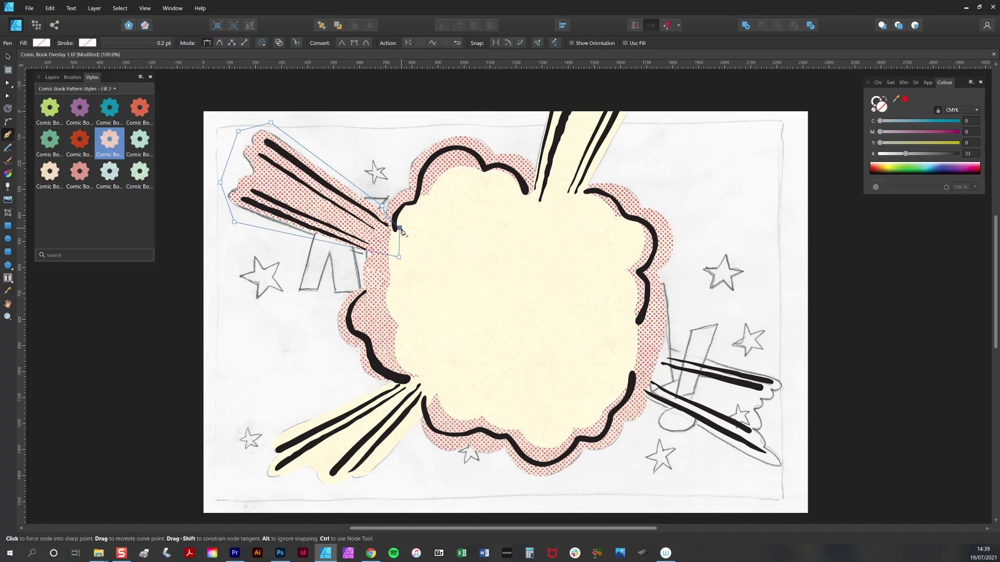
Give the new shape the pink halftone style, then subtract it from the halftone ring
left_click(10, 59)
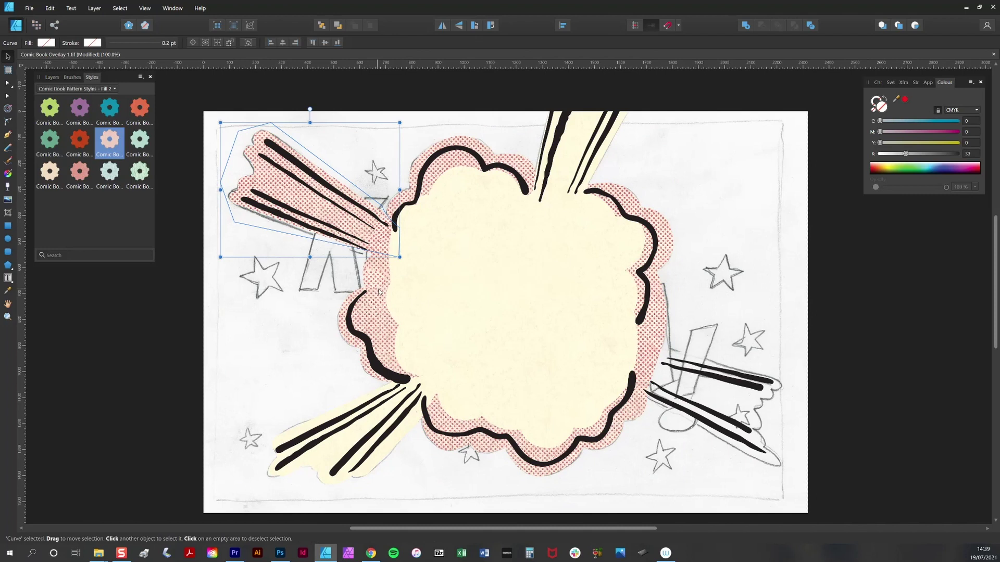
left_click(110, 147)
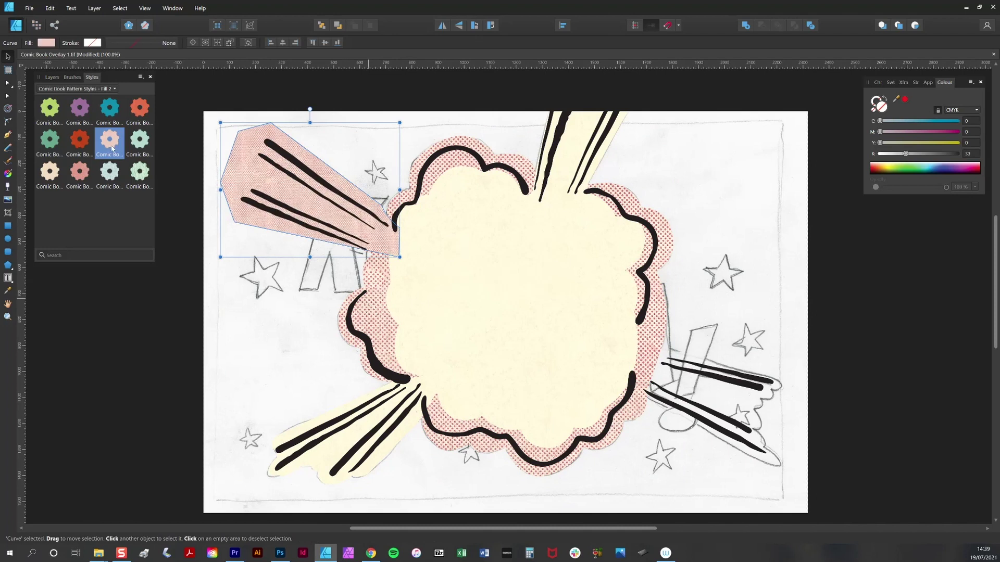
key("g")
left_click_drag(309, 104, 313, 163)
key("space")
left_click_drag(530, 397, 537, 237)
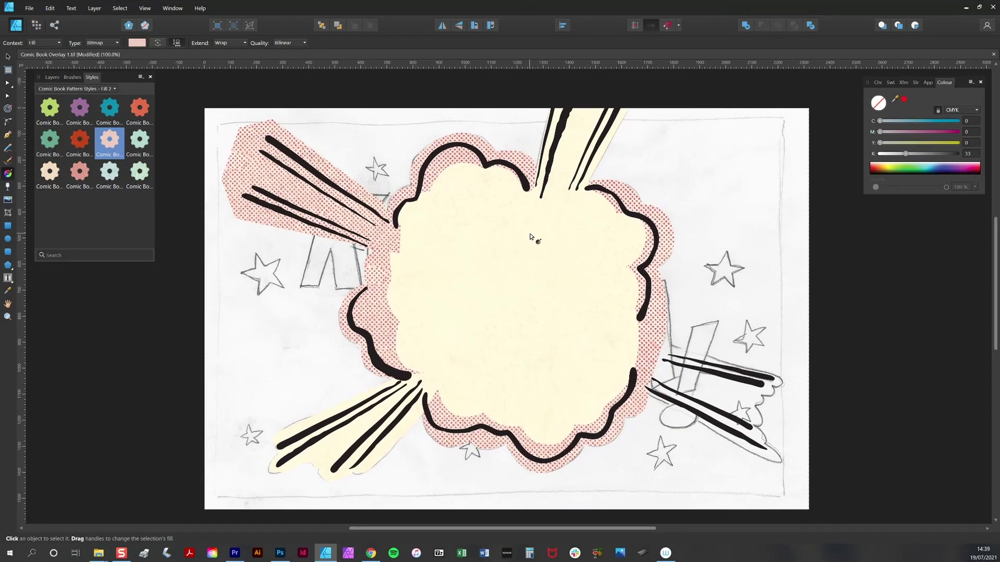
left_click(9, 56)
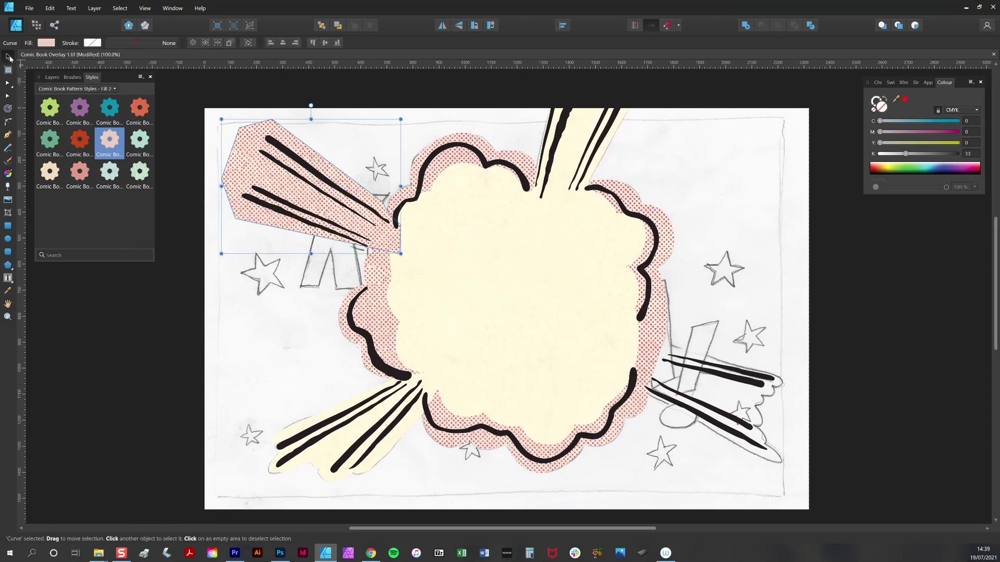
left_click(52, 77)
left_click(109, 160, "shift")
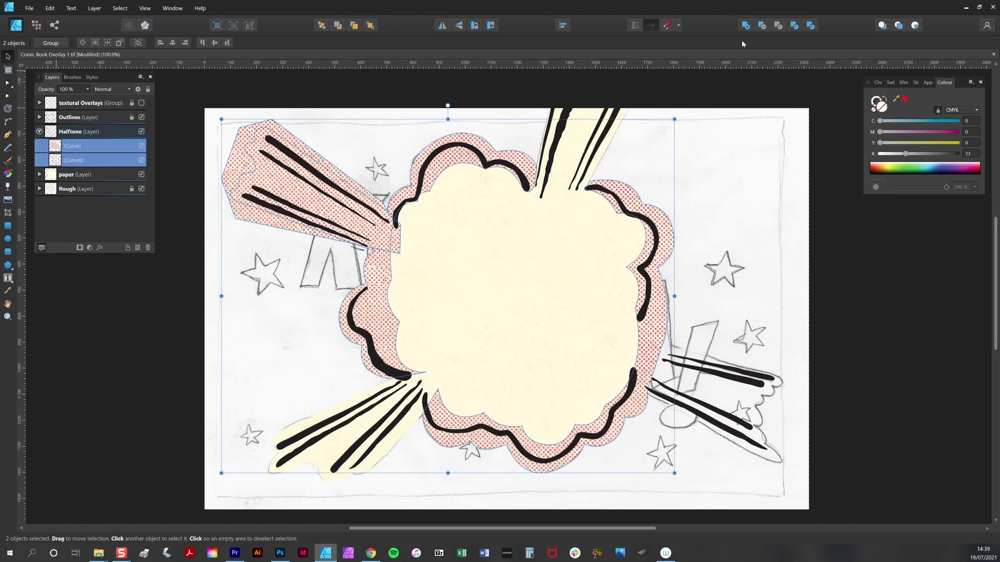
left_click(763, 26)
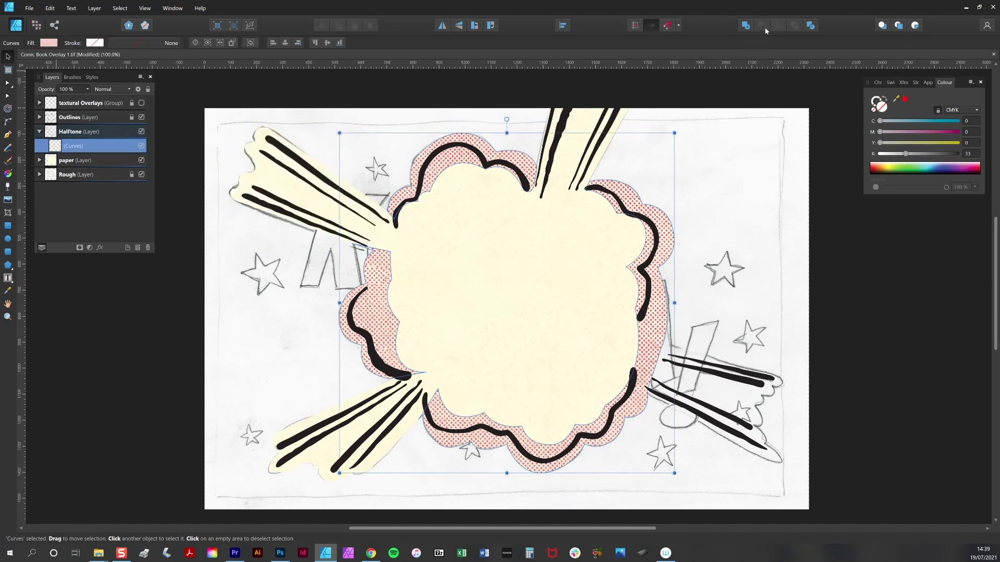
Inspect a node on the halftone ring, then deselect it and shift the view
key("a")
left_click(356, 246)
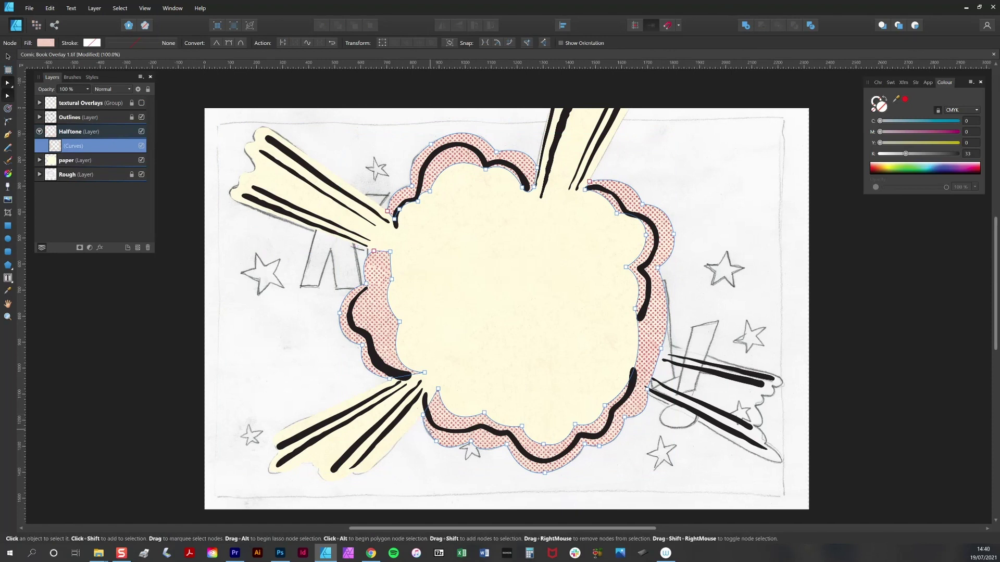
left_click(845, 330)
left_click_drag(710, 328, 696, 324)
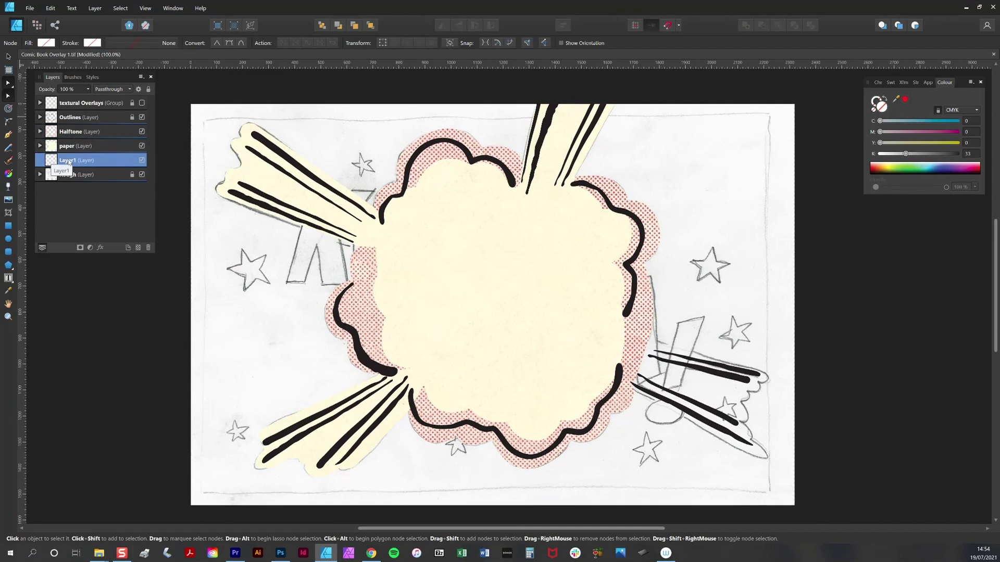
Rename the new layer to Background
double_click(74, 161)
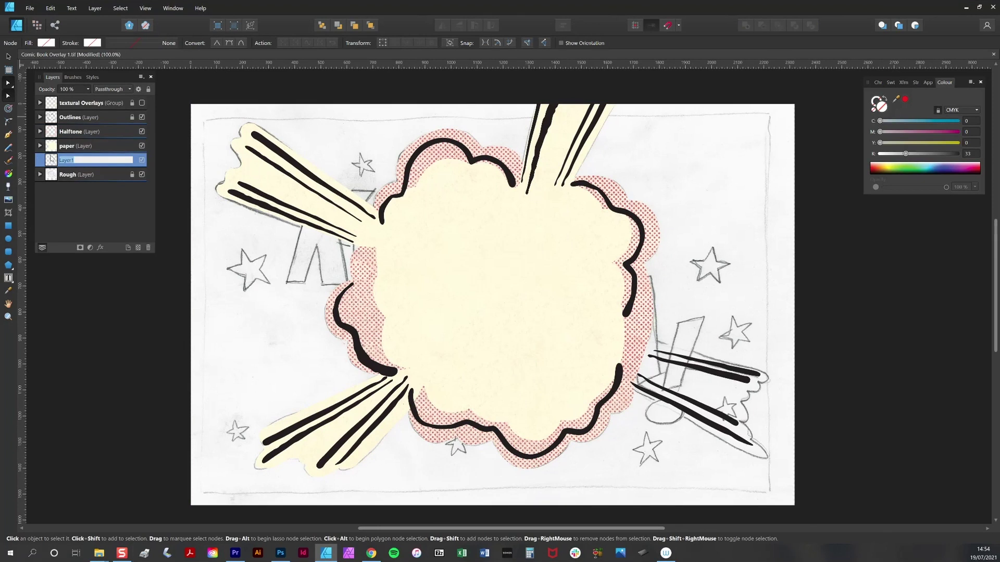
type("Background")
key("Return")
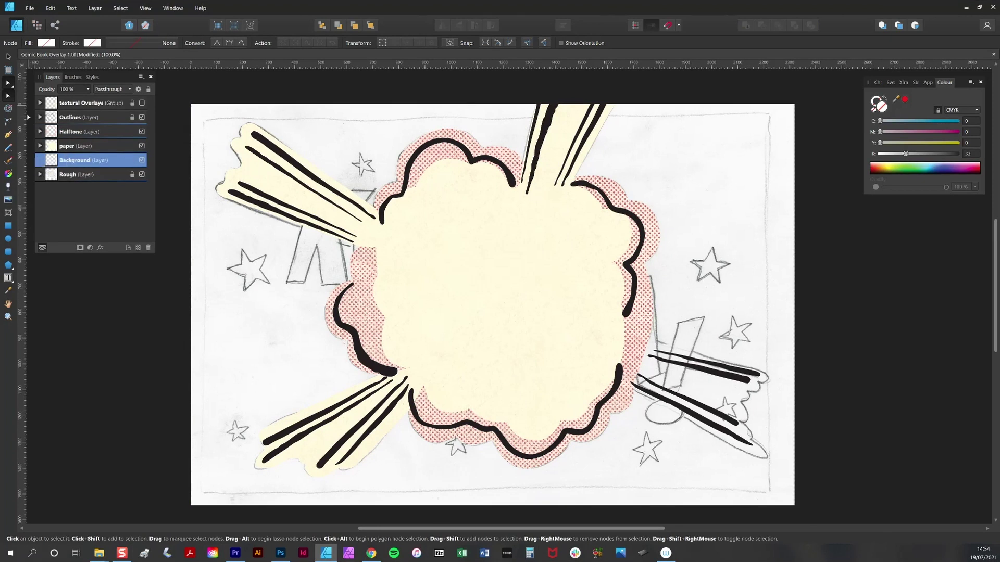
left_click(10, 228)
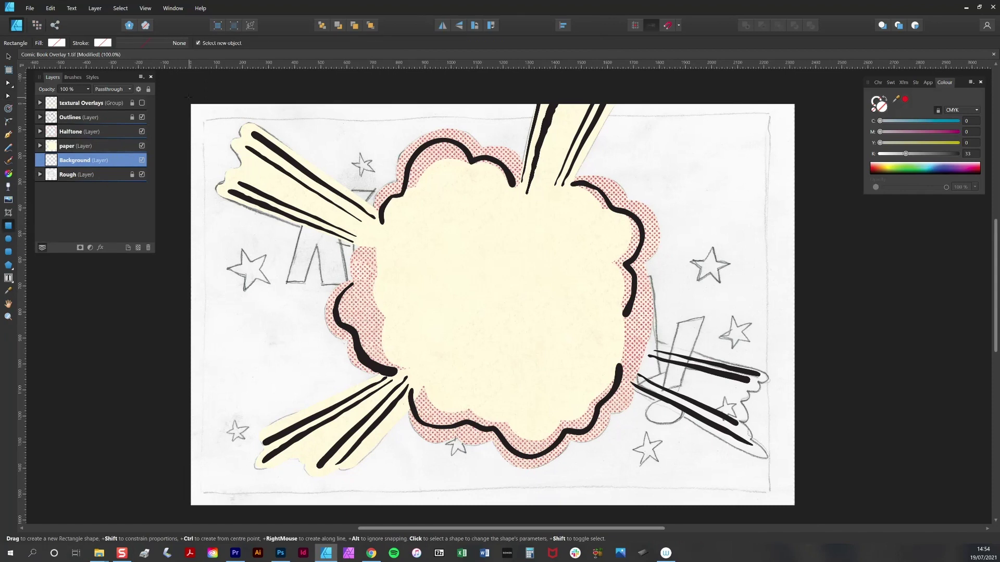
Draw a page-sized rectangle and apply the purple textured style from Comic Book Pattern Styles - Fill 1
left_click_drag(187, 99, 803, 509)
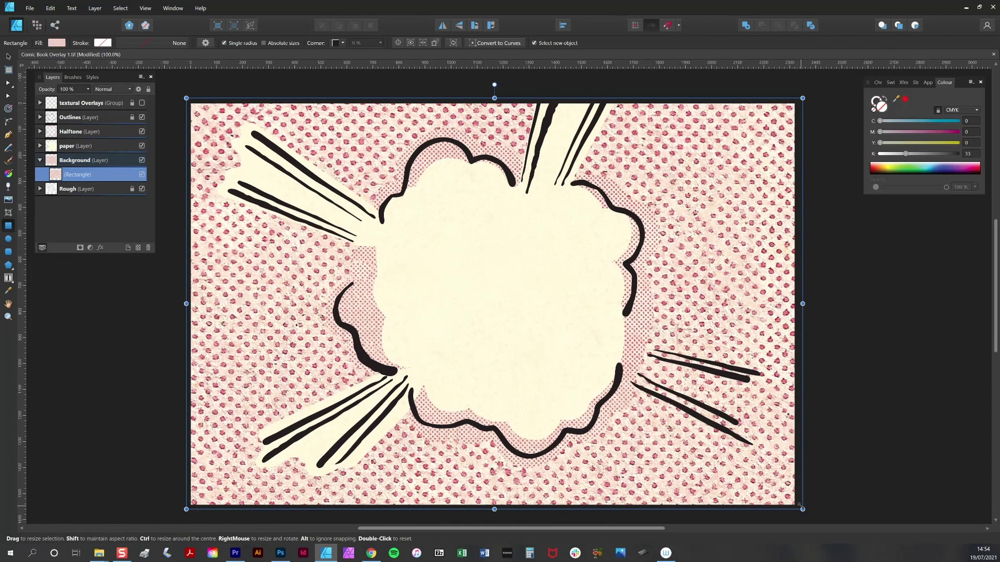
left_click(102, 77)
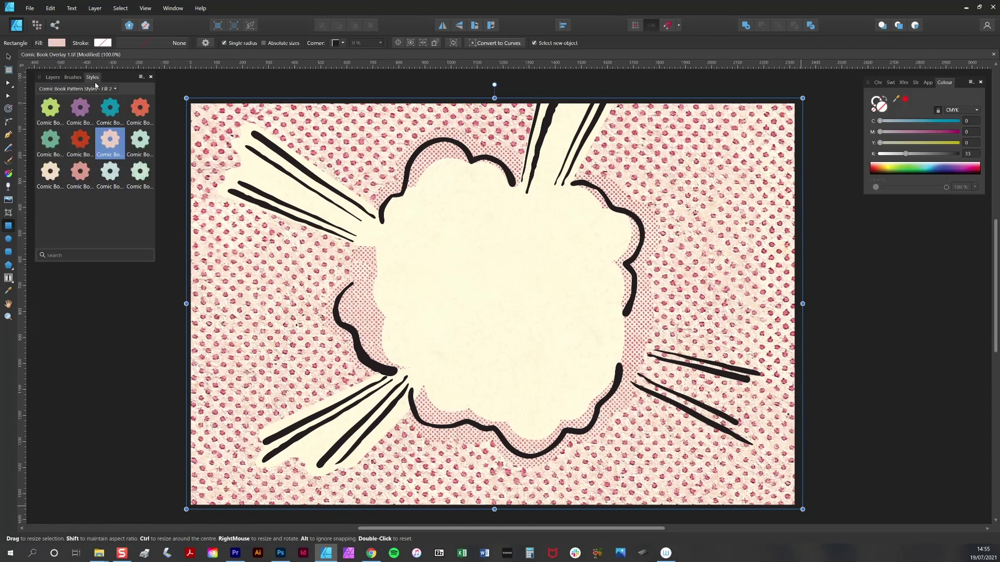
left_click(87, 112)
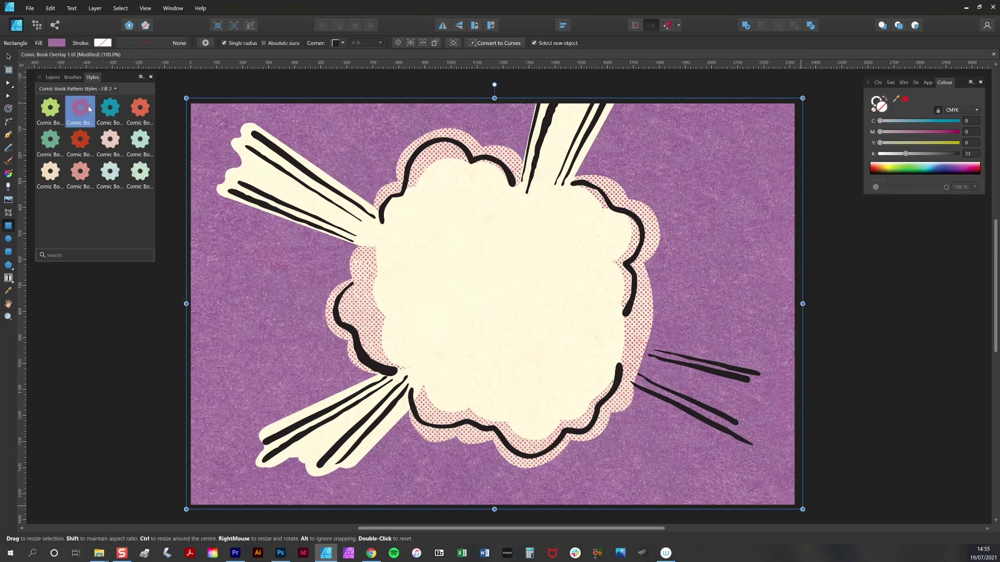
left_click(99, 89)
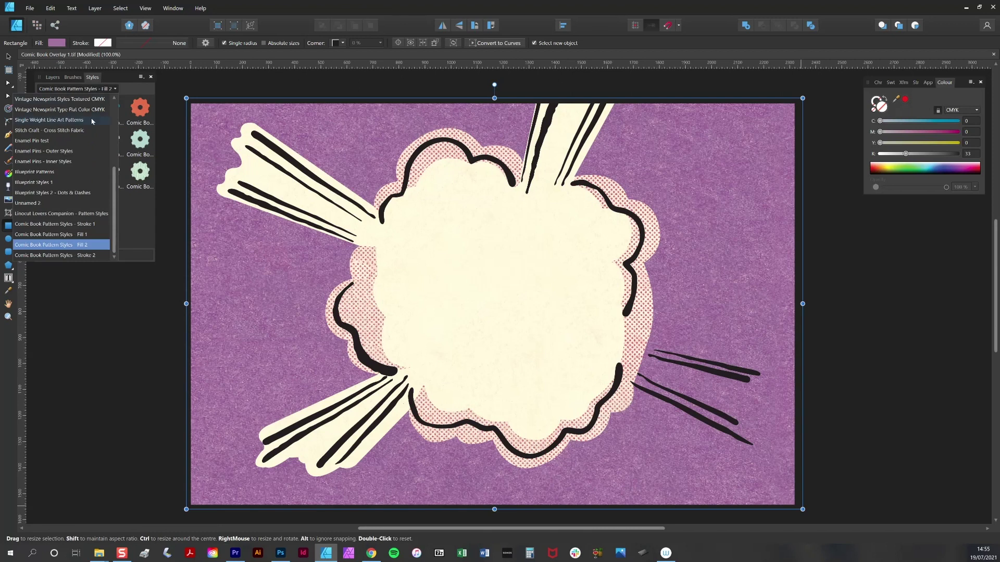
left_click(89, 235)
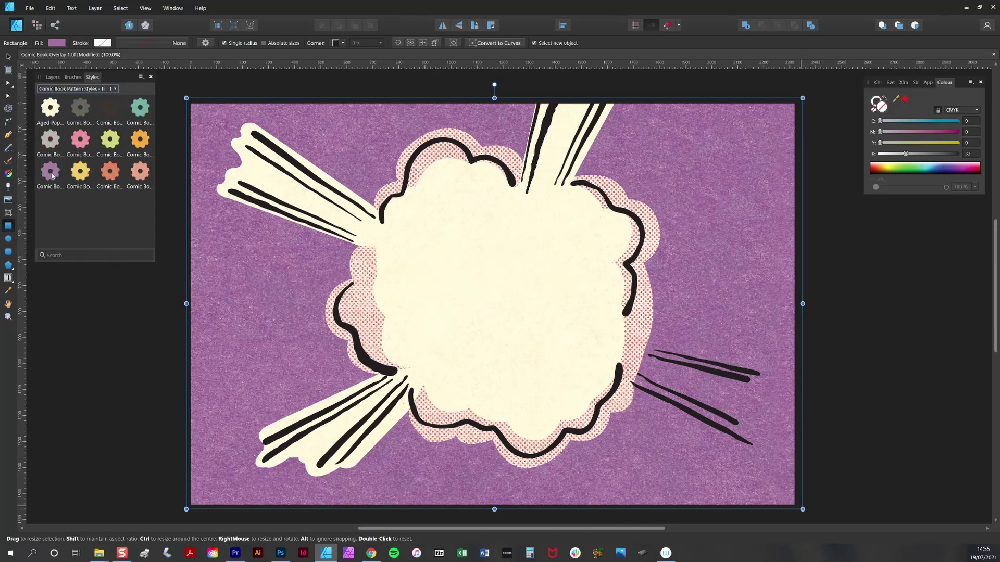
left_click(54, 179)
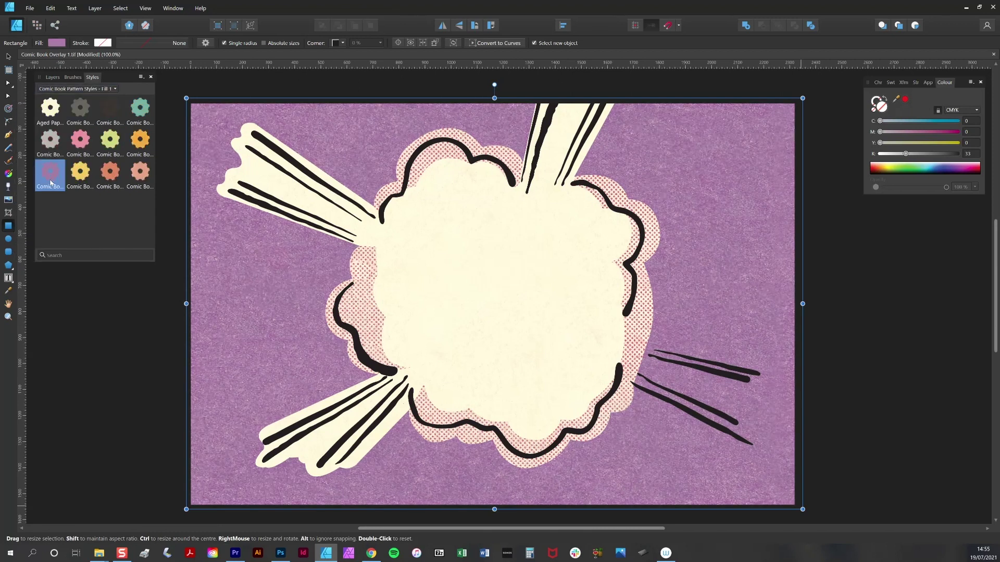
Scale the rectangle's pattern fill down to a finer texture with the Fill Tool
left_click(9, 174)
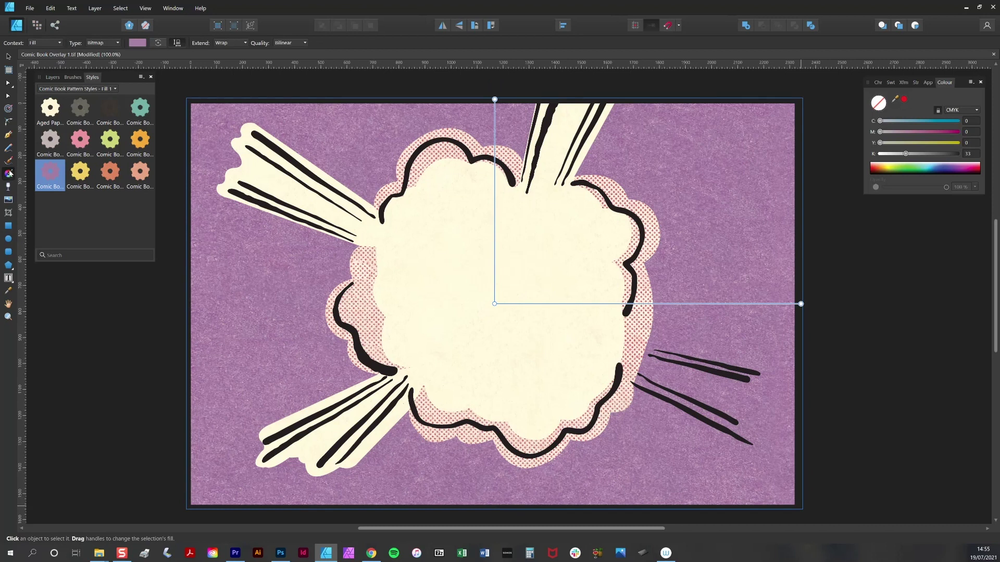
left_click_drag(801, 303, 748, 304)
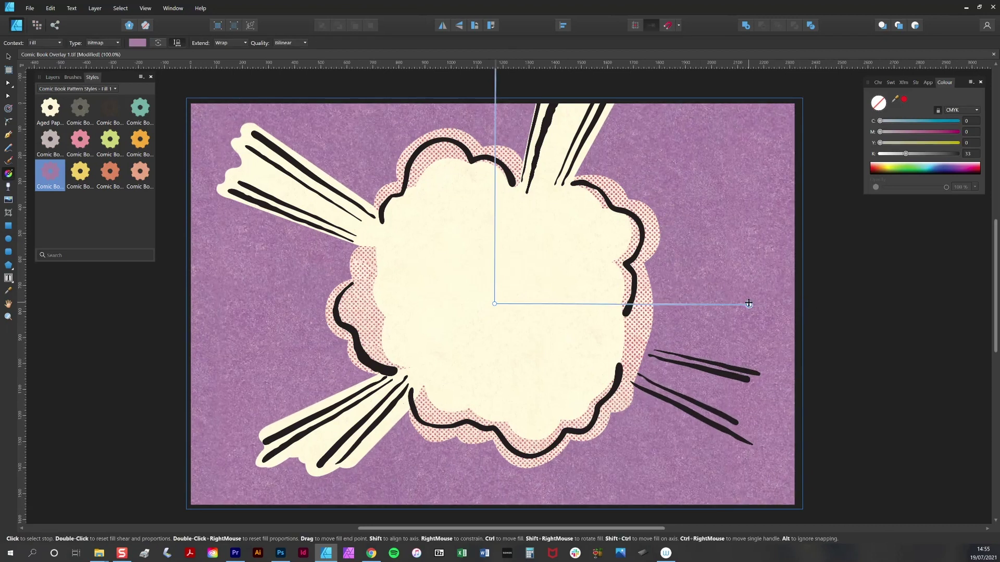
left_click(9, 56)
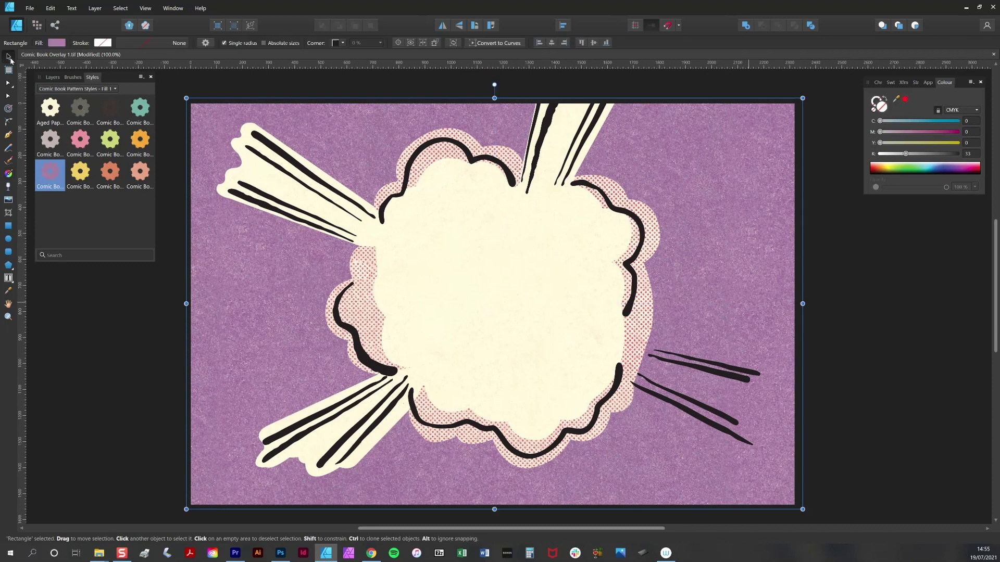
Hide the Halftone, paper and Background layers to reveal the pencil sketch
left_click(53, 77)
left_click(104, 132)
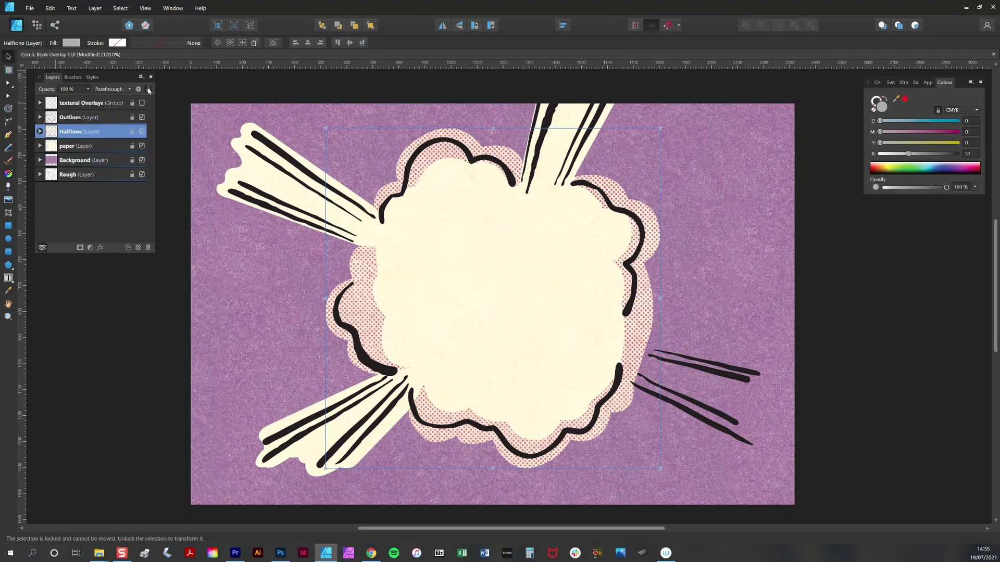
left_click(142, 132)
left_click(143, 146)
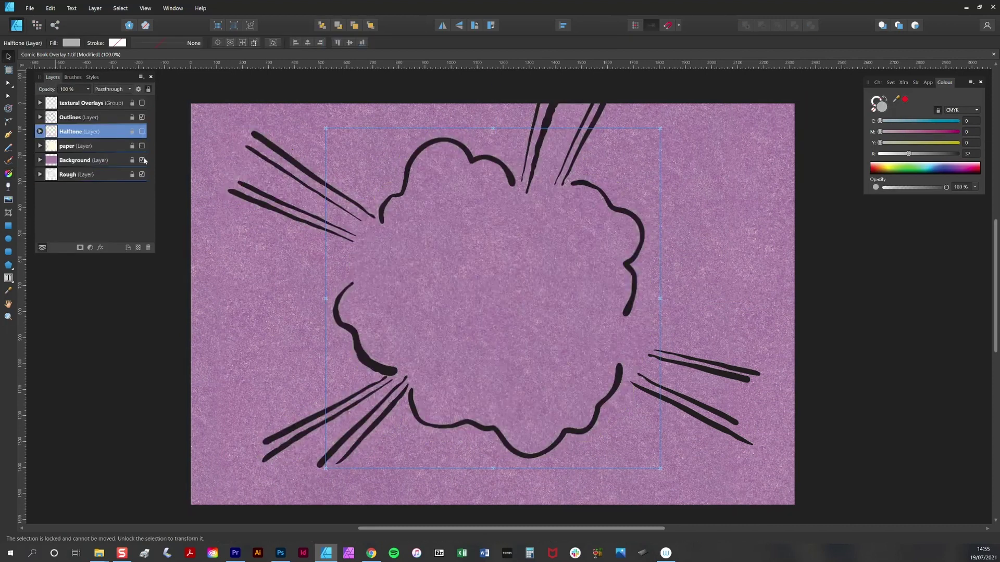
left_click(142, 160)
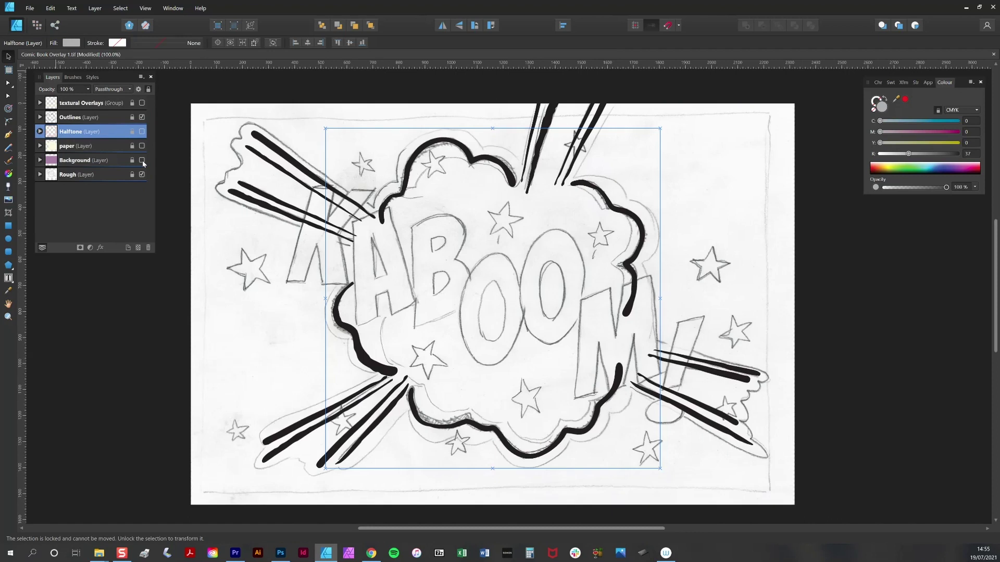
Add a new layer, move it above Outlines and name it 'Type'
left_click(128, 248)
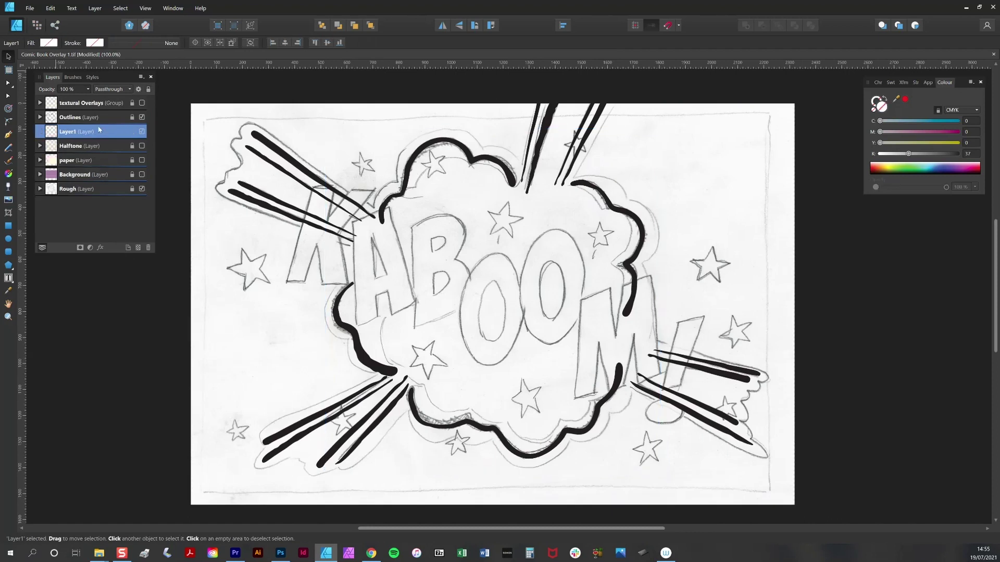
double_click(97, 131)
left_click_drag(97, 131, 85, 116)
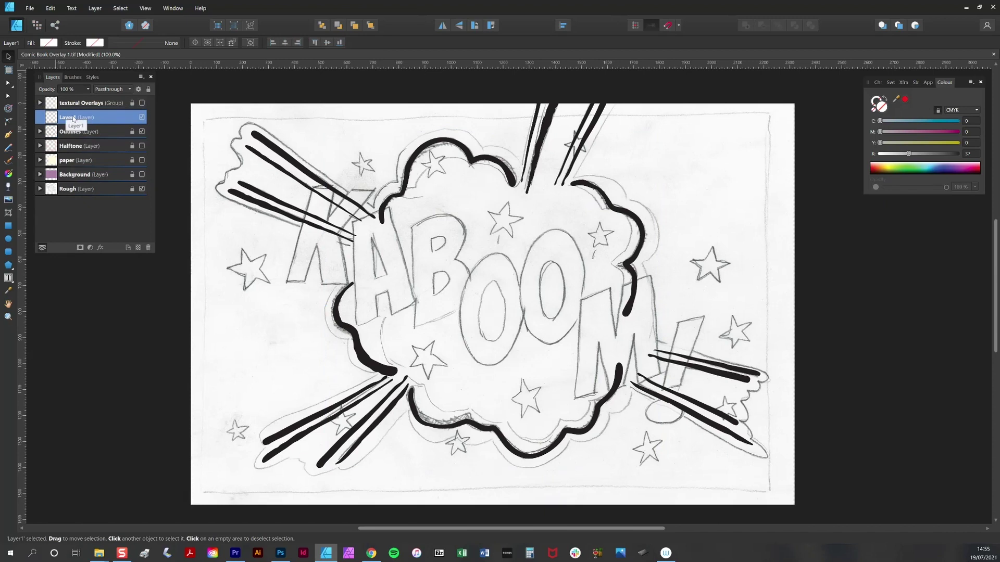
double_click(74, 117)
type("Type")
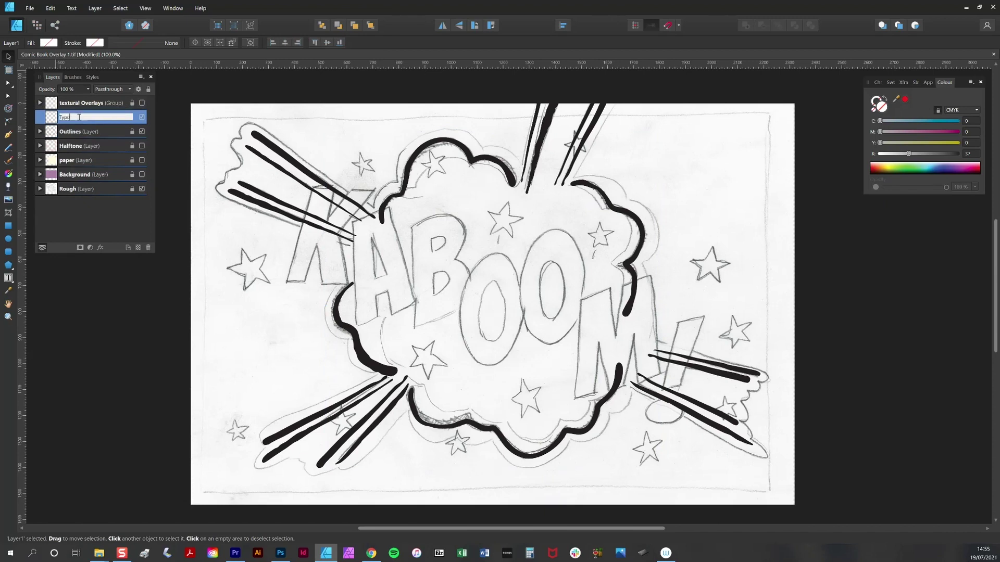
key("Return")
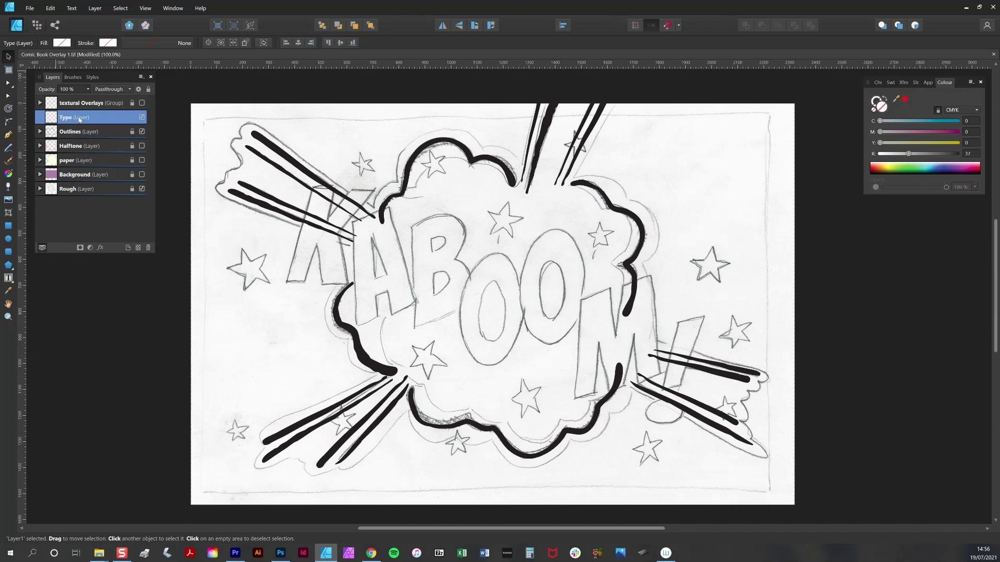
Type a K in a frame text box over the sketched K and set it in Bangers
left_click(10, 280)
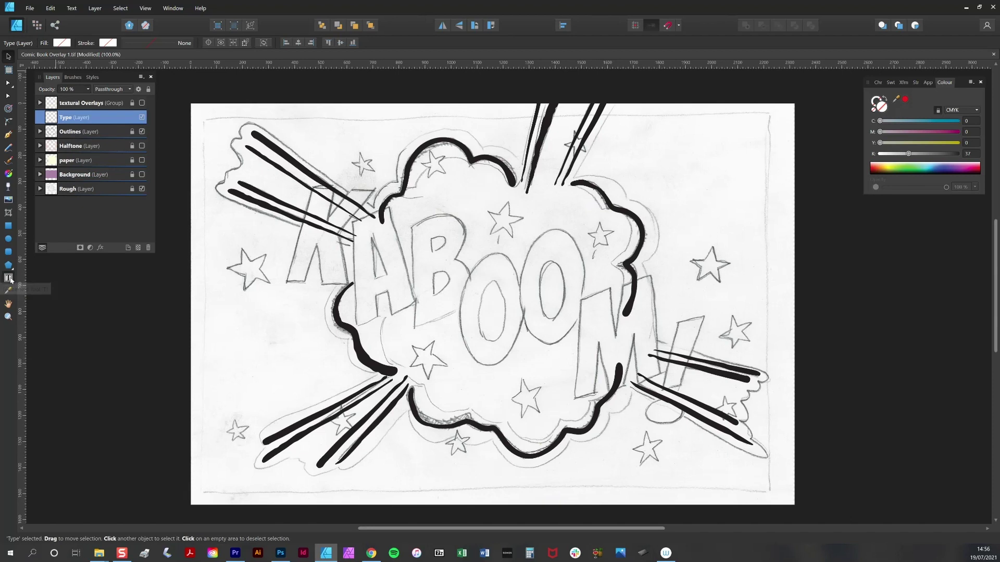
left_click_drag(295, 181, 394, 298)
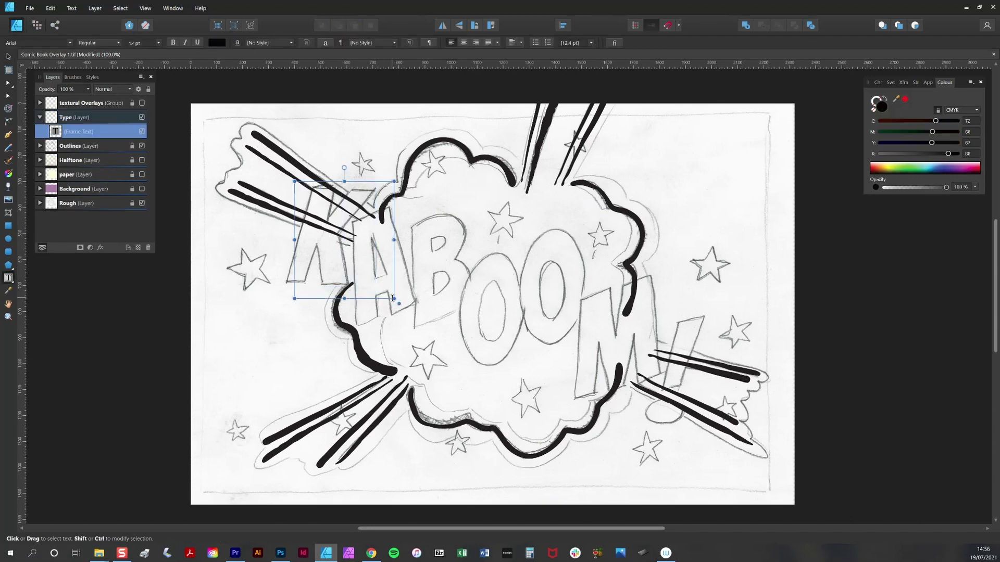
type("K")
key("ctrl+a")
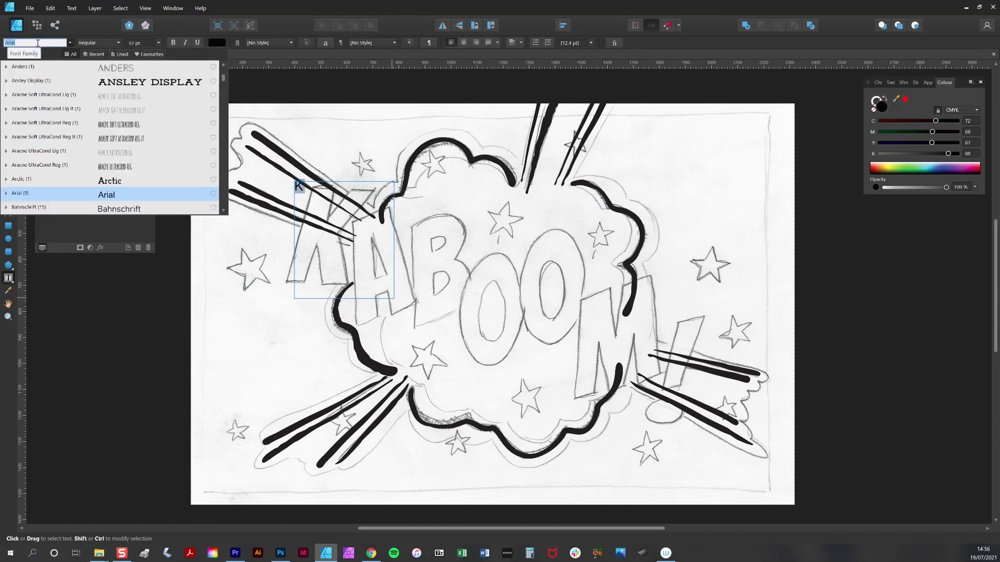
type("banger")
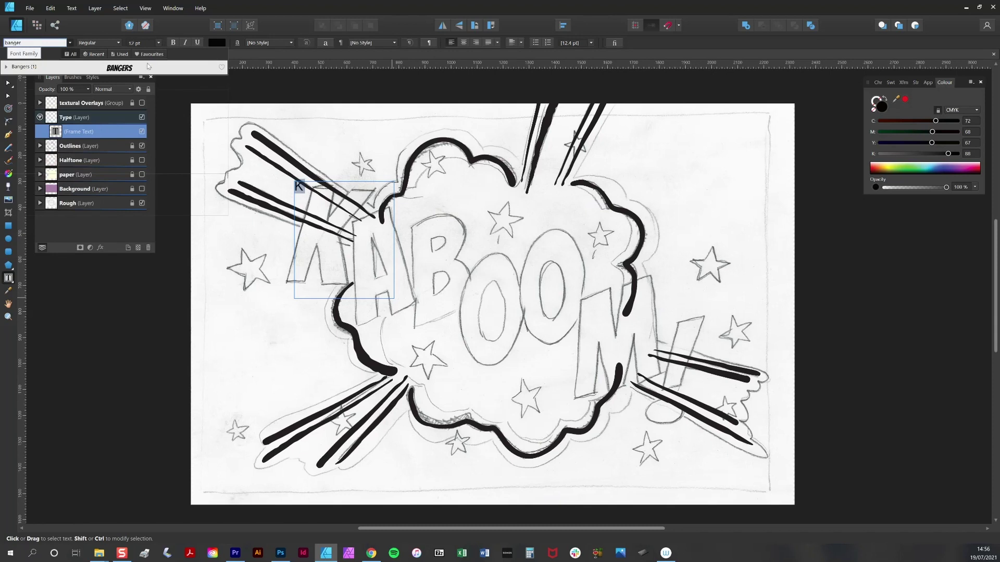
left_click(149, 66)
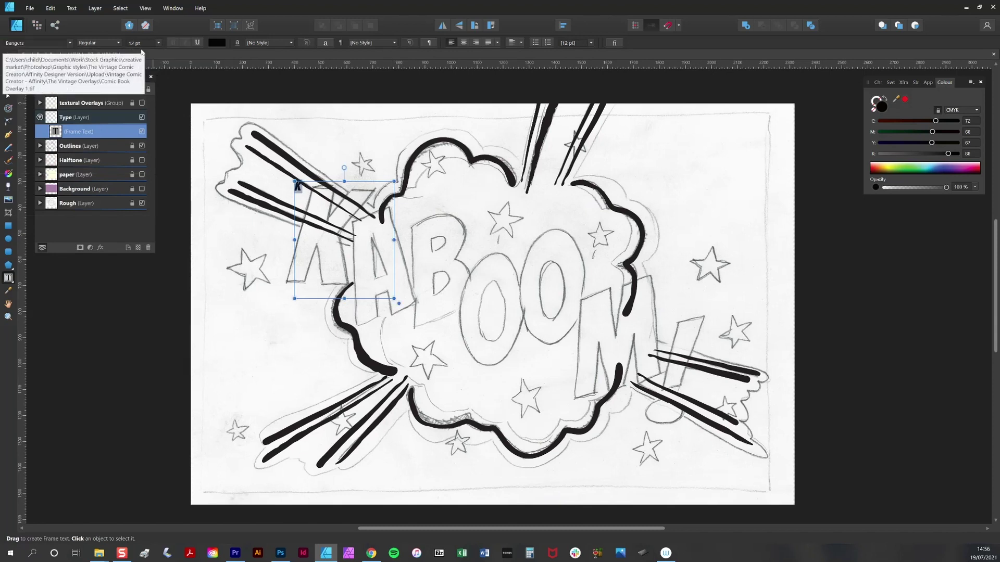
Size the K to 120 pt, then move and tilt it to match the sketch
left_click(145, 44)
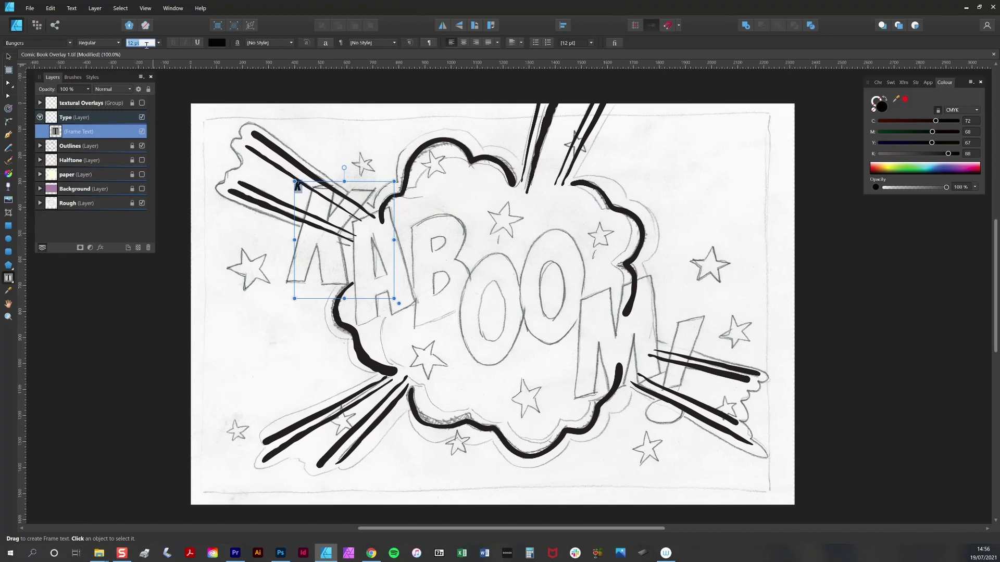
type("100")
key("Return")
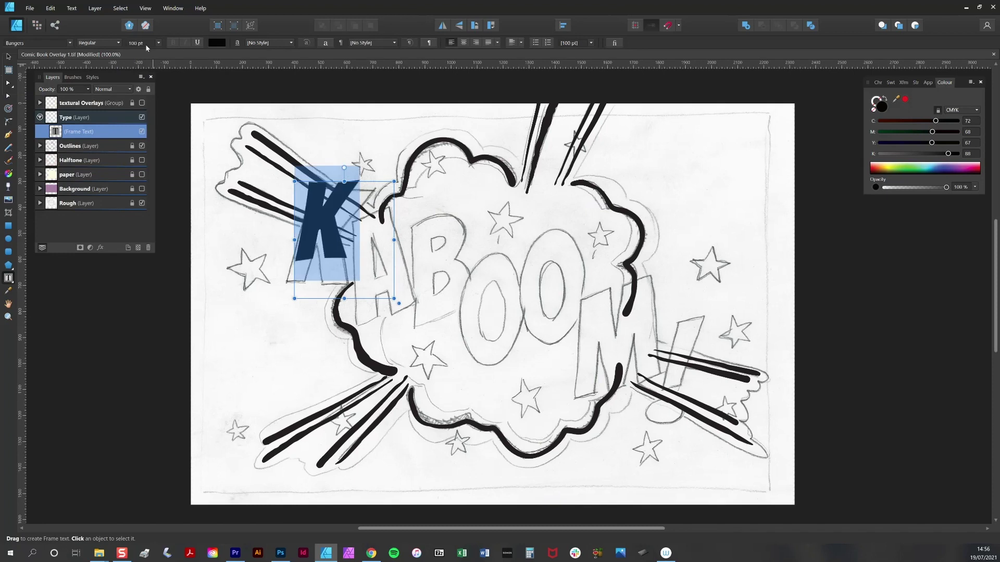
left_click(8, 56)
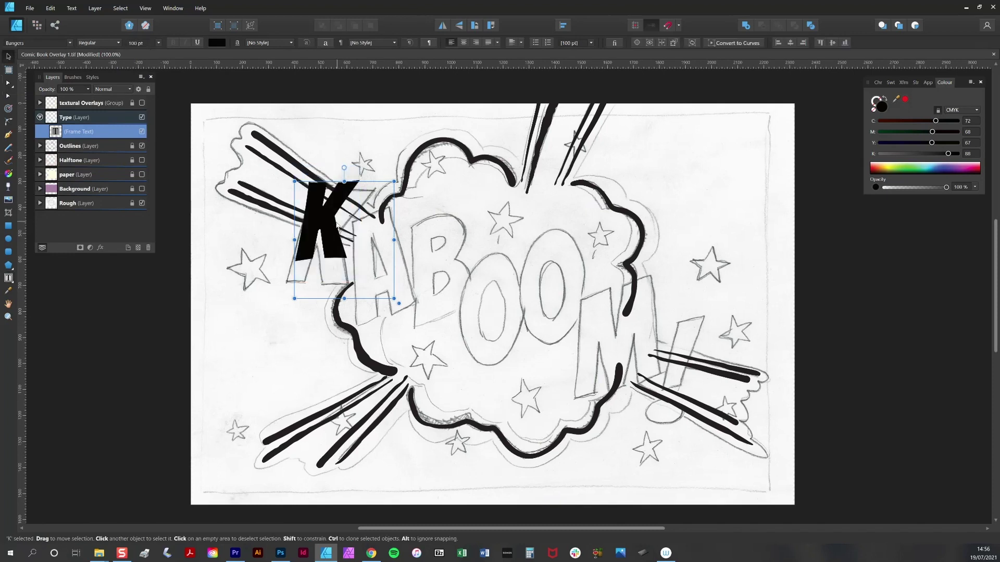
mouse_move(333, 231)
left_mouse_down()
mouse_move(333, 262)
mouse_move(332, 247)
left_mouse_up()
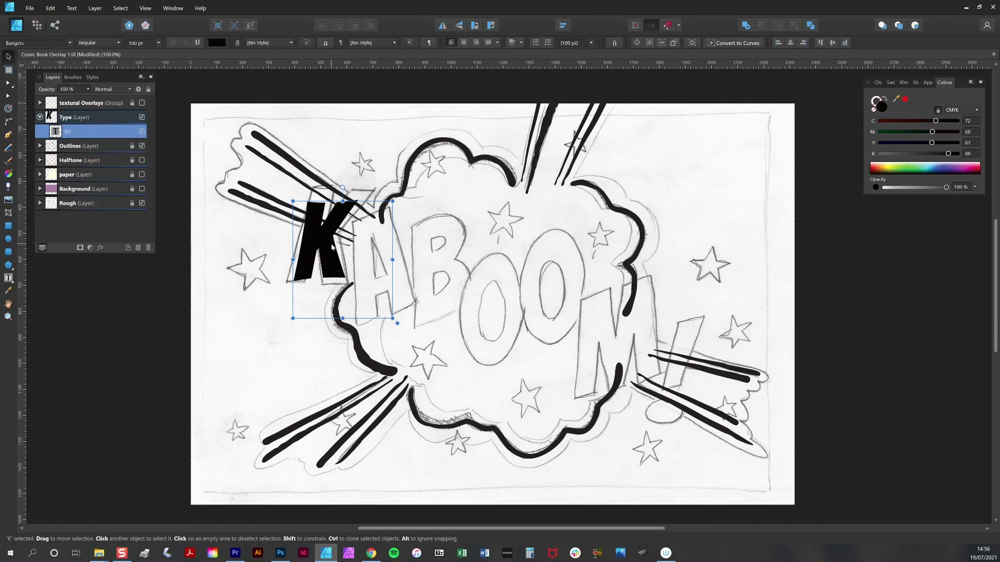
left_click(137, 44)
type("1")
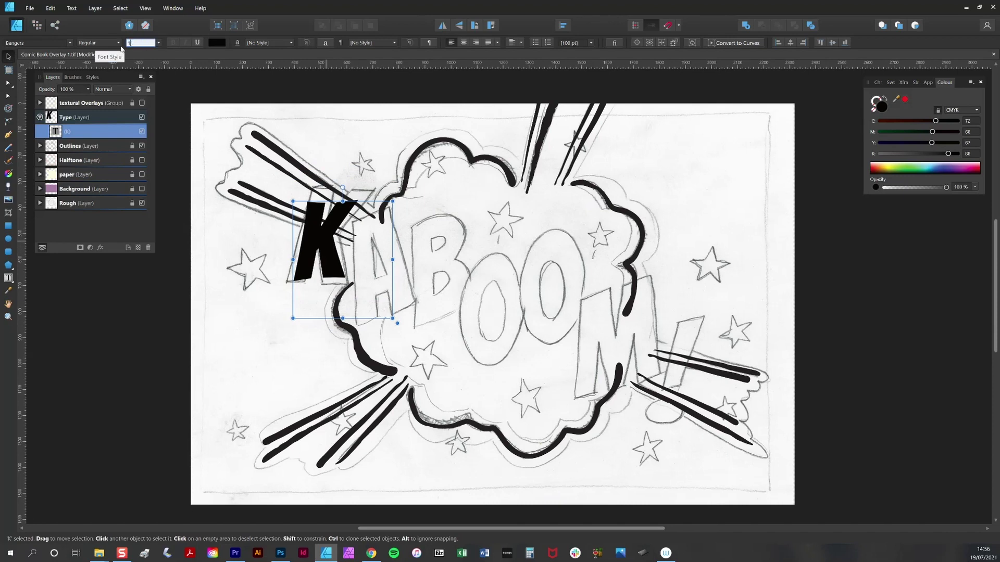
type("20")
key("Return")
left_click_drag(333, 264, 331, 253)
left_click_drag(341, 177, 347, 176)
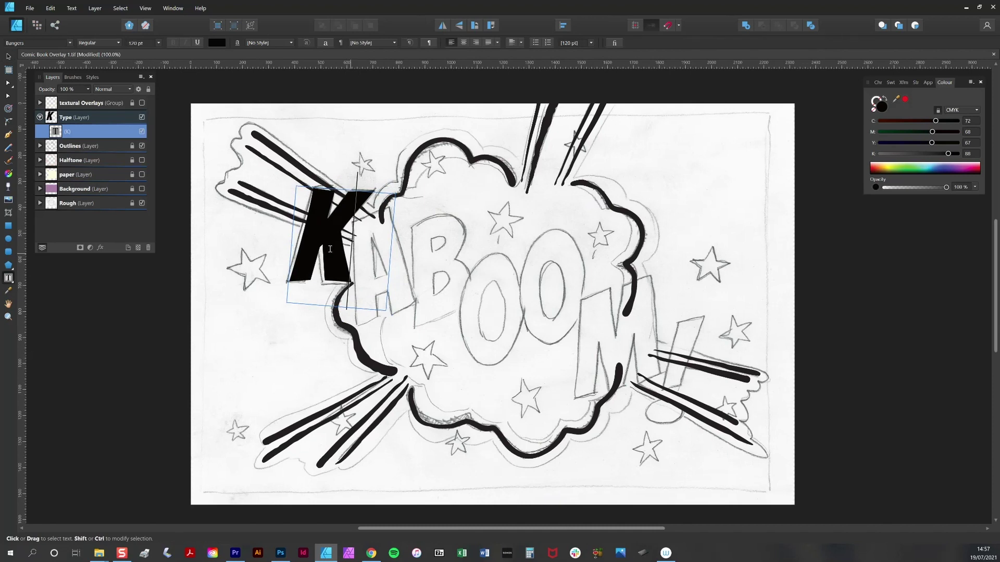
Increase the K to 124 pt, trim its text frame, and place a copy beside it
key("ctrl+a")
left_click(150, 43)
key("Up")
key("Up")
key("Up")
key("Up")
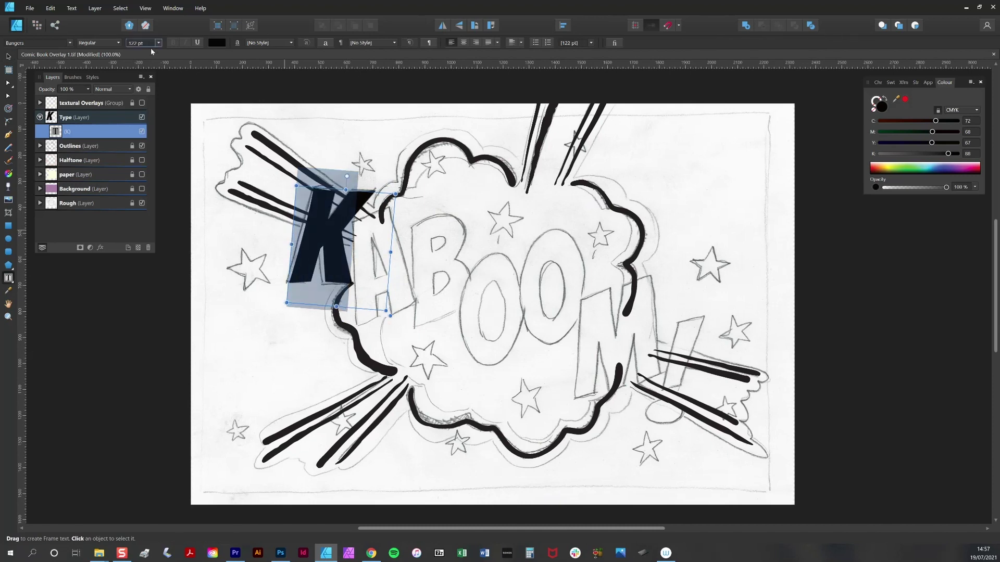
left_click(11, 59)
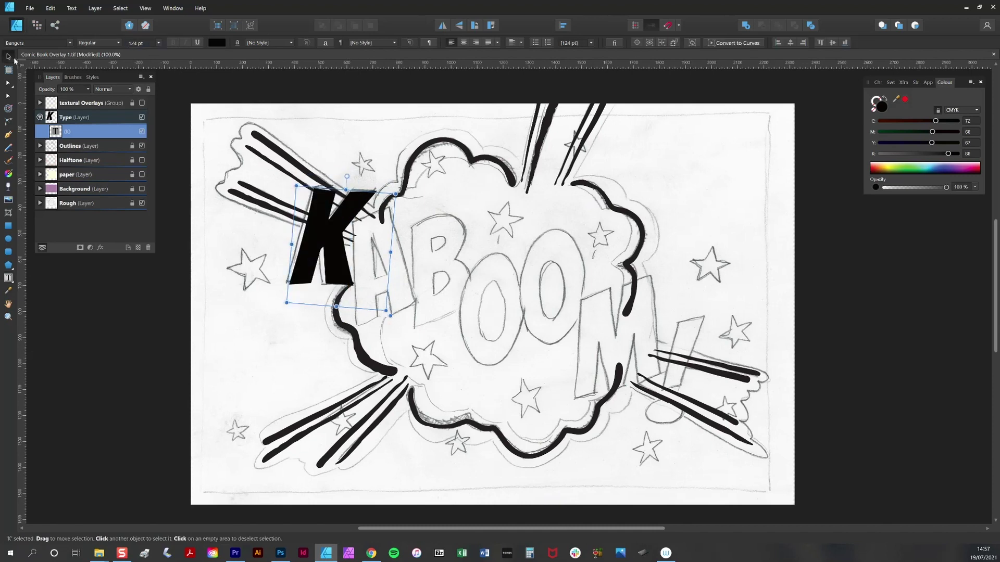
left_click_drag(390, 252, 375, 251)
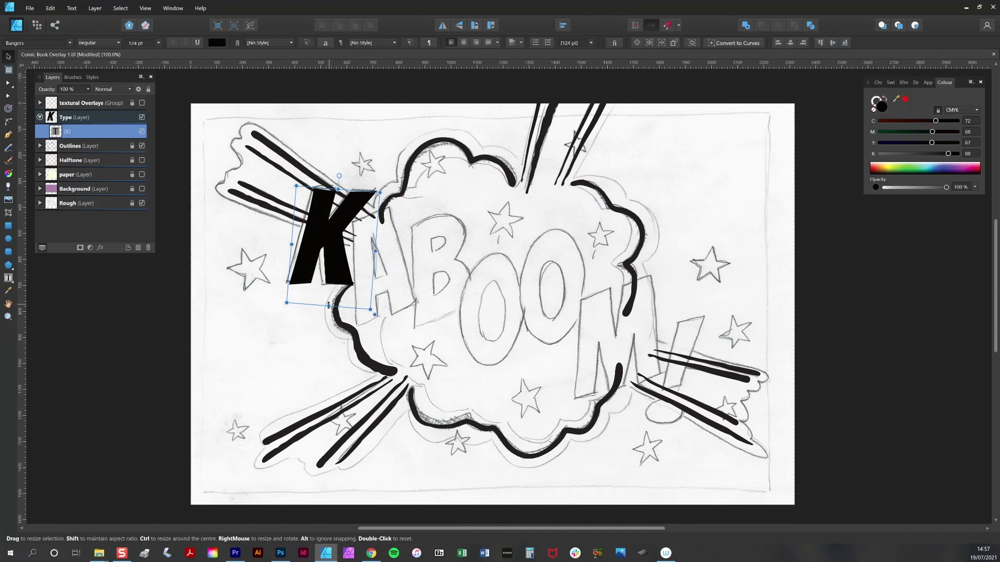
left_click_drag(329, 305, 329, 299)
left_click_drag(335, 250, 334, 253)
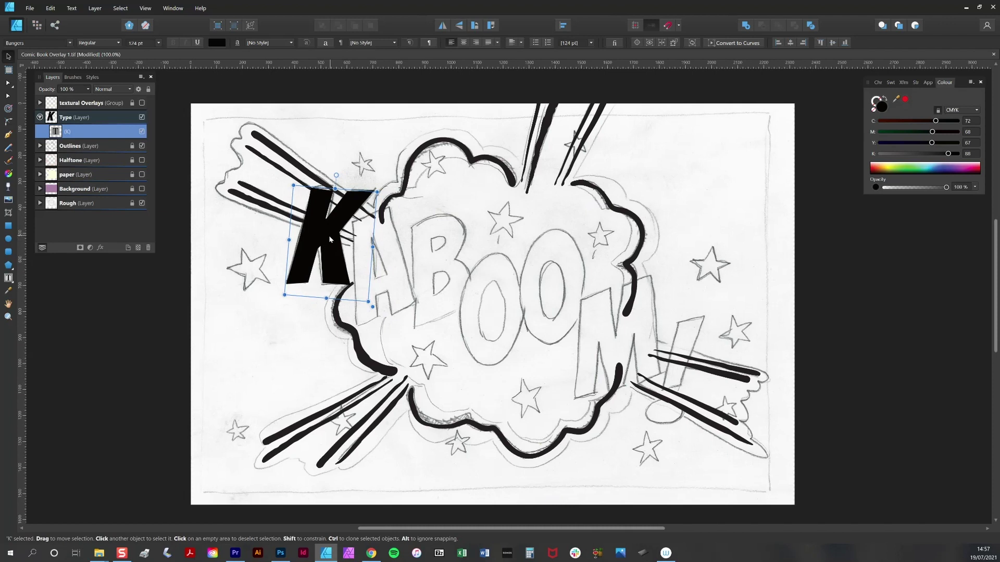
left_click_drag(329, 239, 724, 366, "ctrl")
Retype the second K as A, tilt it about 17° counter-clockwise and move it toward the K
left_click(410, 268)
double_click(384, 266)
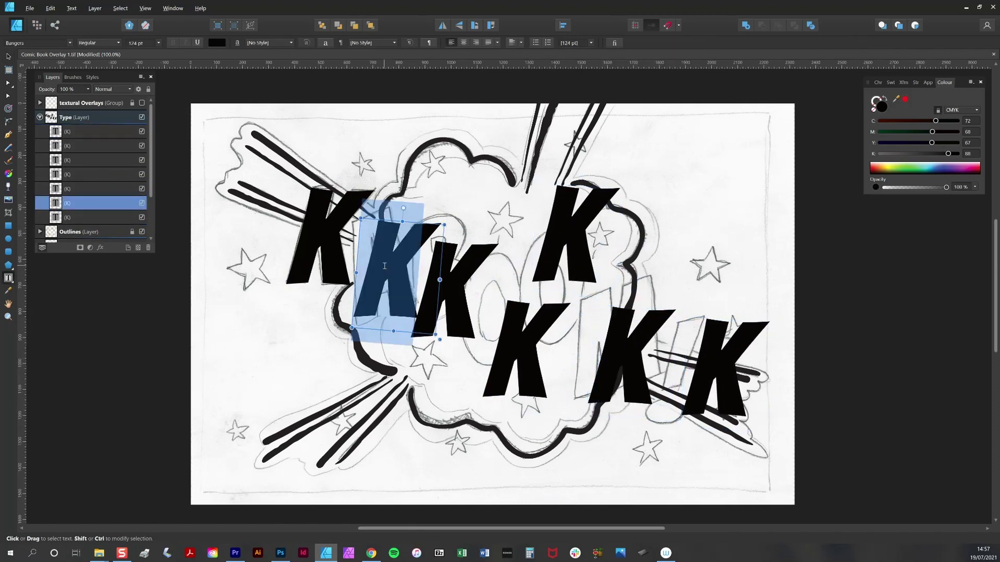
type("A")
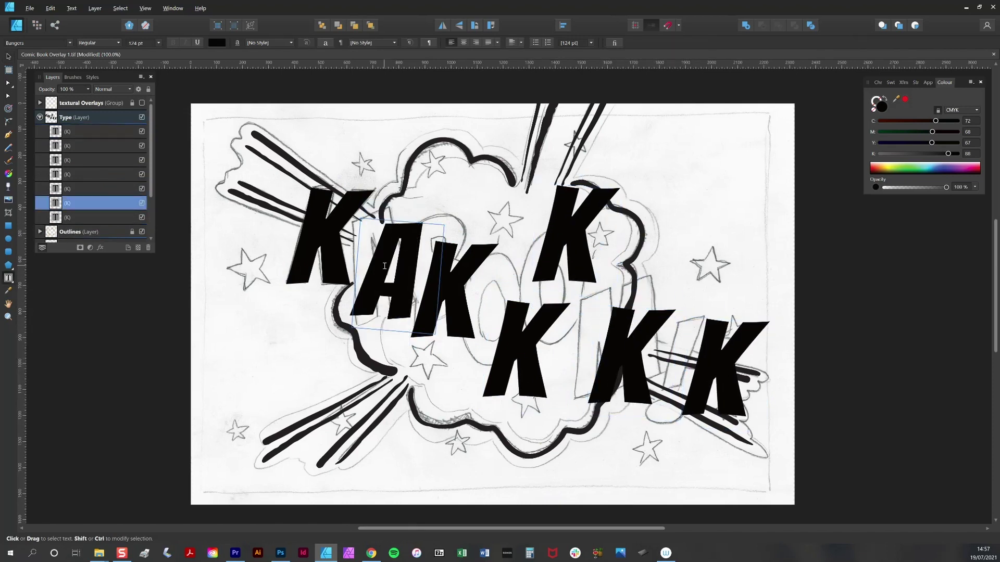
left_click(11, 57)
left_click_drag(404, 207, 382, 210)
left_click_drag(414, 303, 400, 297)
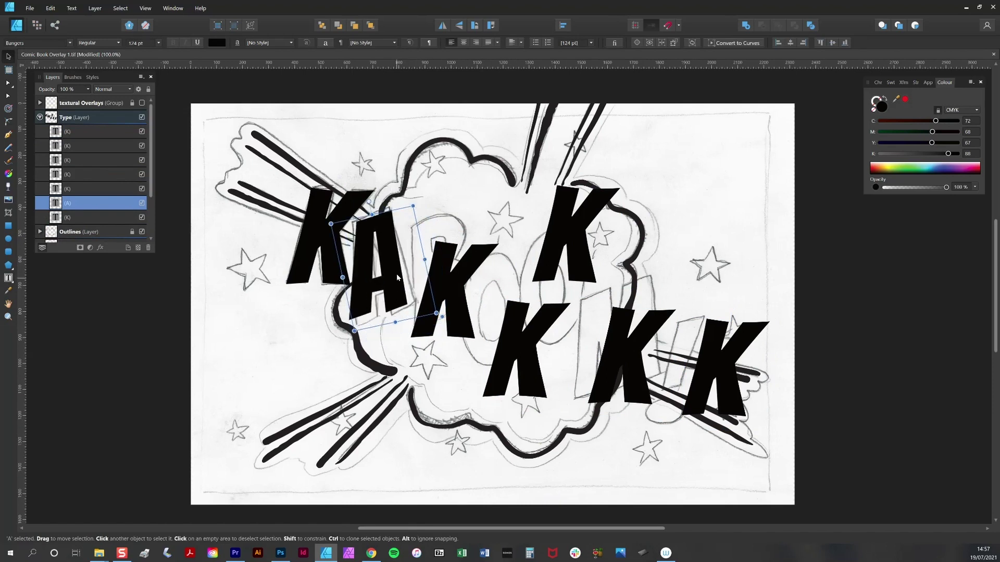
Retype the third copy as B and the upper-right copy as O, placing the O beside the B
key("t")
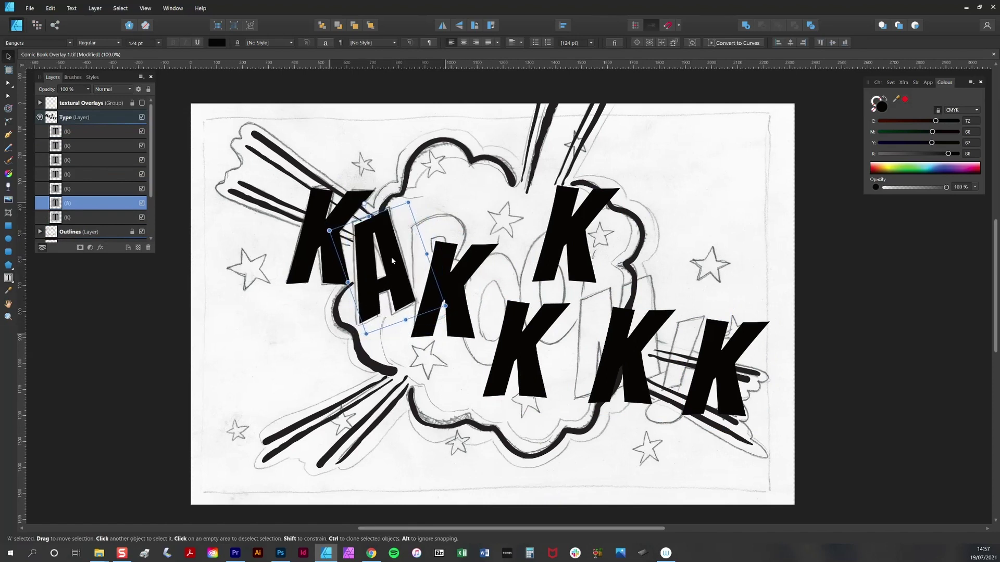
double_click(436, 279)
type("B")
key("Escape")
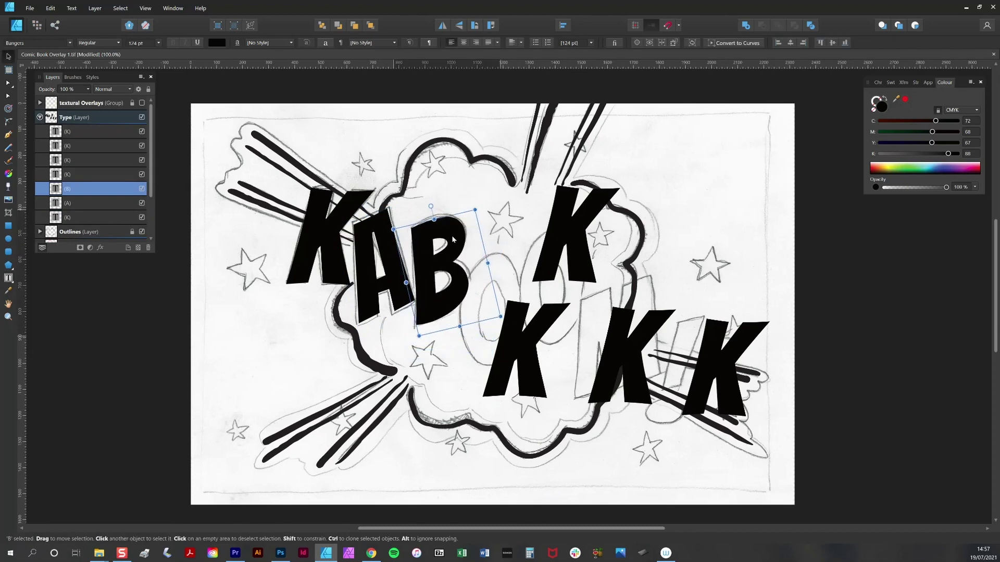
left_click(580, 241)
key("t")
double_click(580, 241)
type("O")
key("Escape")
left_click_drag(580, 241, 506, 282)
Retype the next copies as a second O beside the first and an M
key("t")
double_click(516, 354)
type("O")
key("Escape")
left_click_drag(516, 360, 552, 295)
left_click(632, 354)
double_click(633, 355)
type("M")
key("Escape")
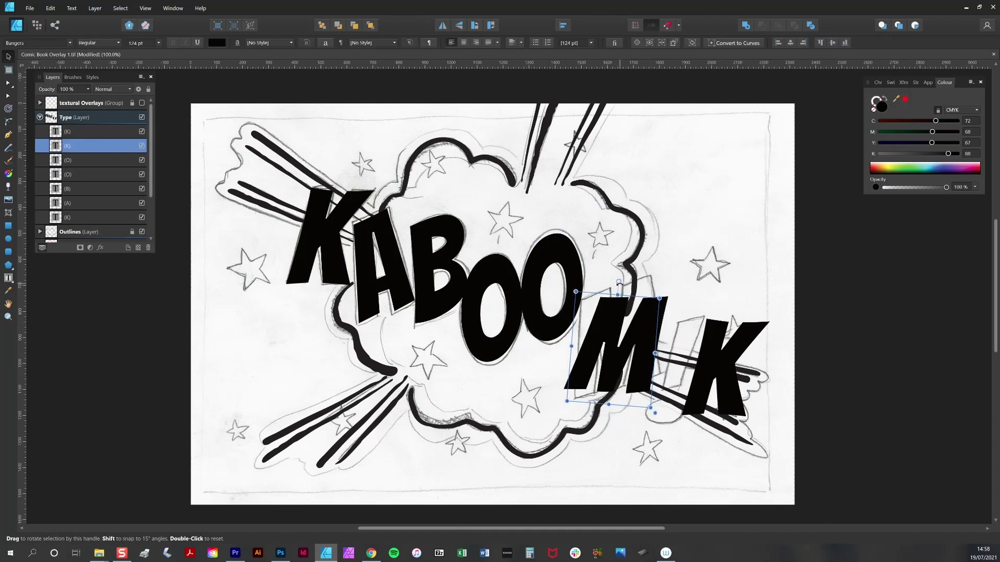
Retype the last copy as !, move it beside the M, and select all seven letter layers
double_click(724, 364)
type("!")
key("Escape")
left_click_drag(698, 359, 675, 359)
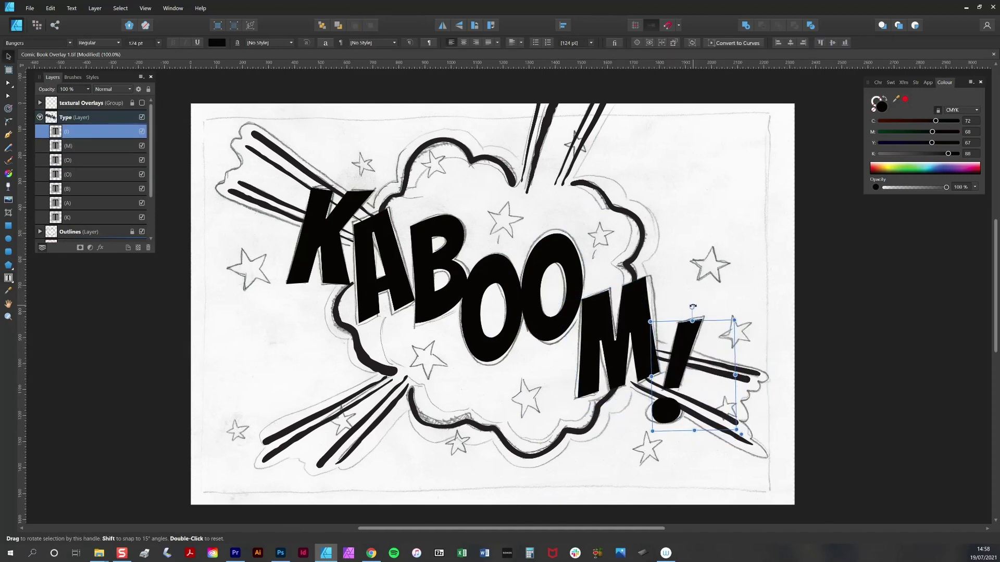
left_click(98, 223, "shift")
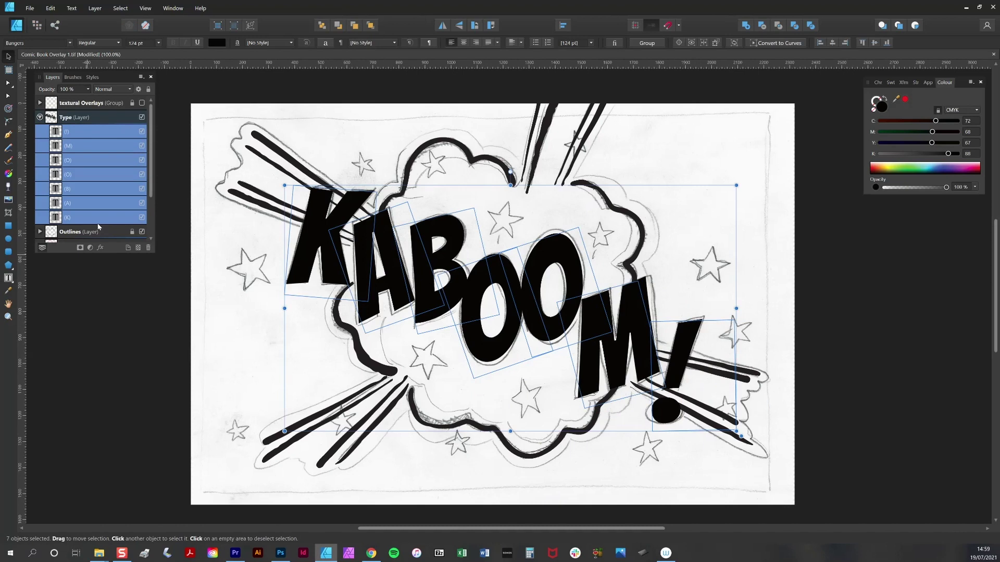
Apply the green Comic Book pattern style to the seven letters and stretch its fill across the !
left_click(92, 77)
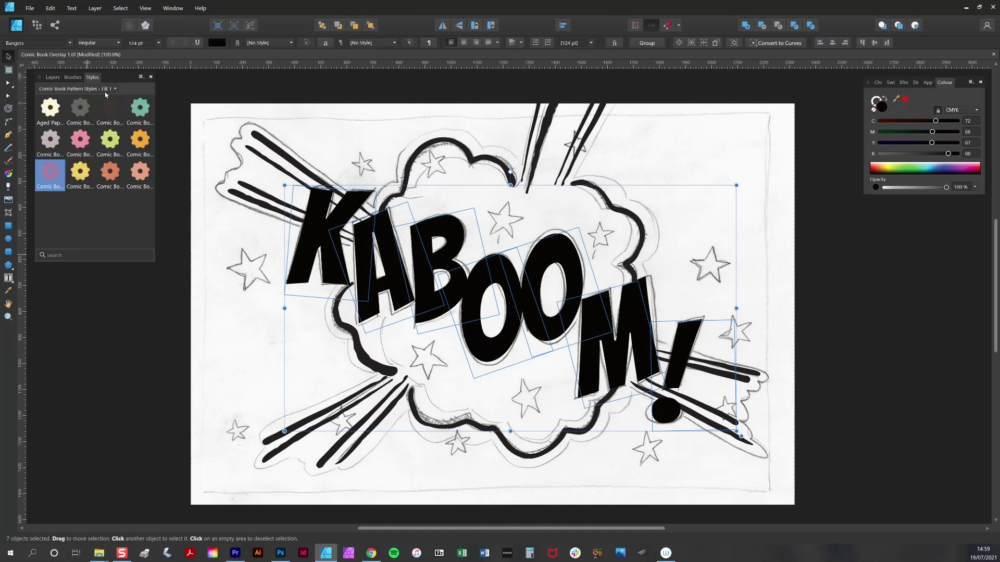
left_click(116, 142)
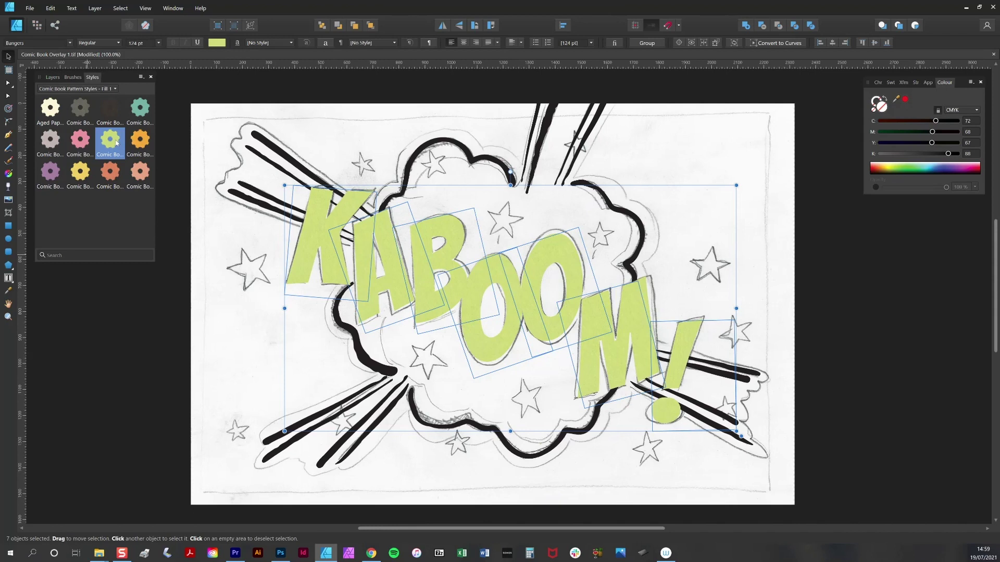
left_click(10, 175)
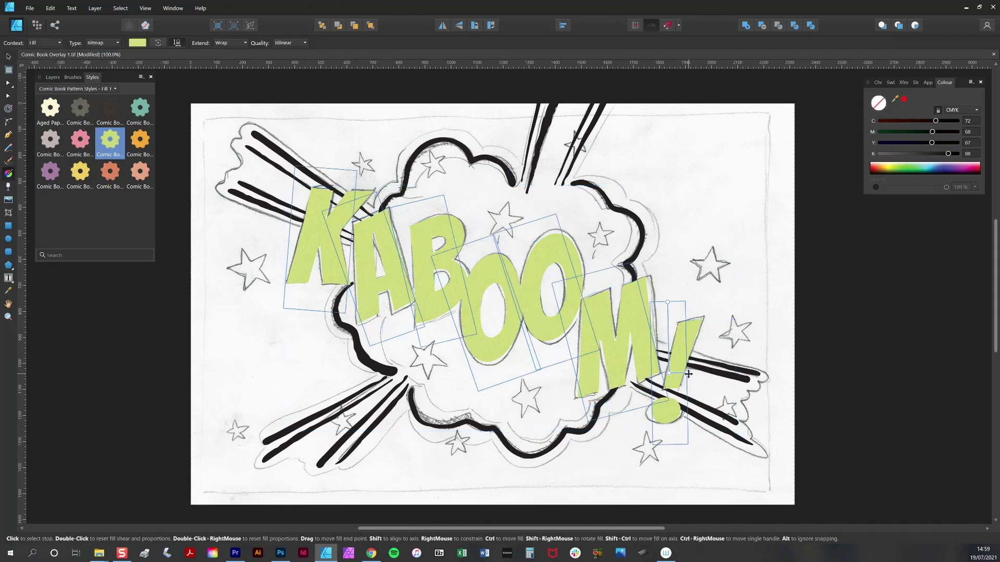
left_click_drag(688, 373, 767, 371)
left_click(8, 56)
left_click(53, 77)
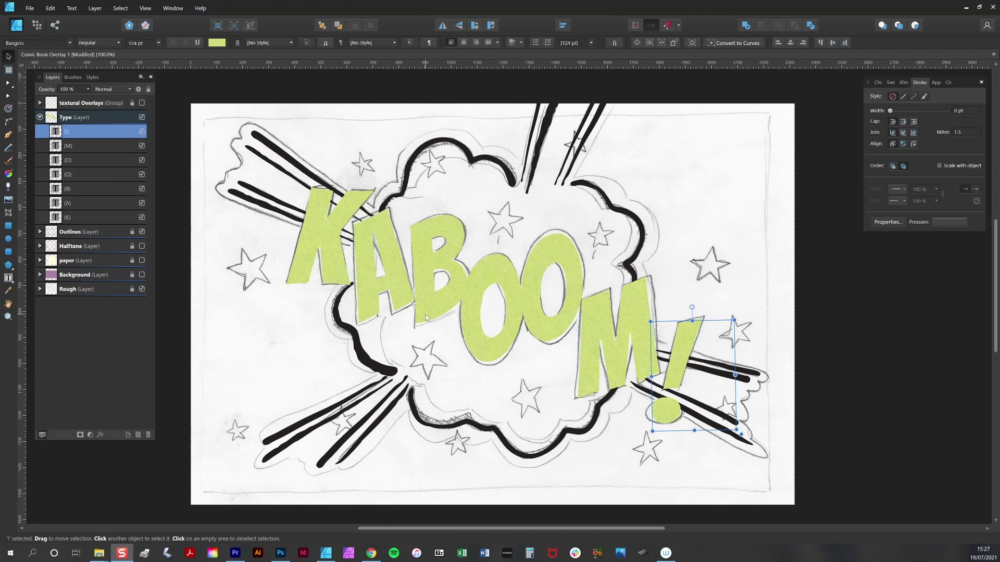
Rename the letter layers Green !, M Green, O Green, O Green, B Green, A Green and K Green
double_click(68, 131)
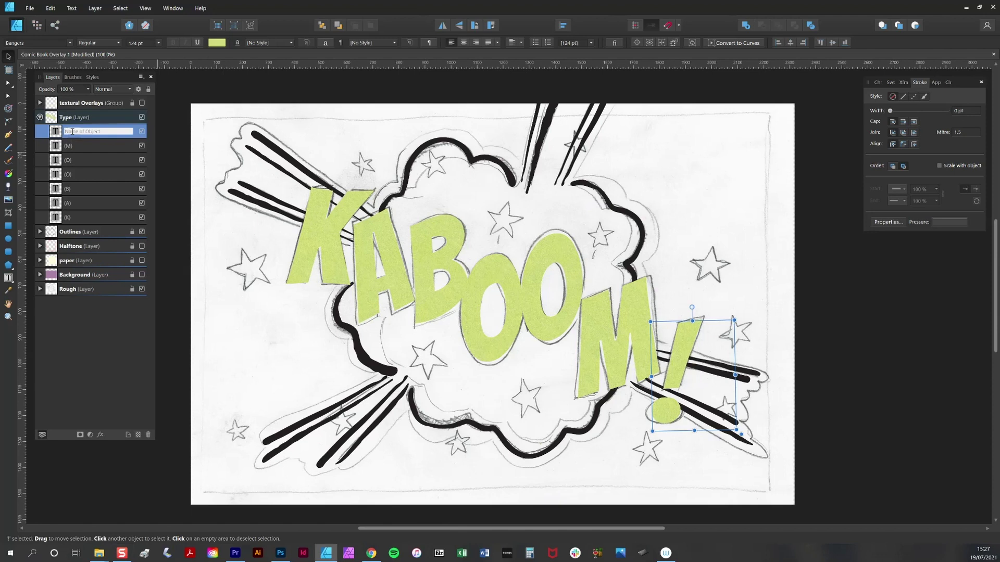
type("Green !")
key("Tab")
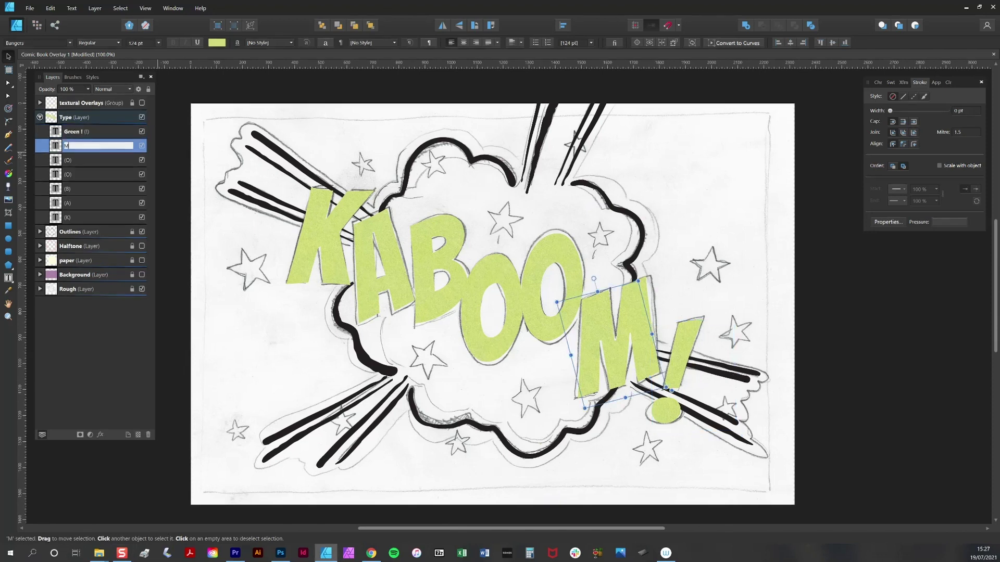
type("M Green")
key("Tab")
type("O Green")
key("Tab")
type("O Green")
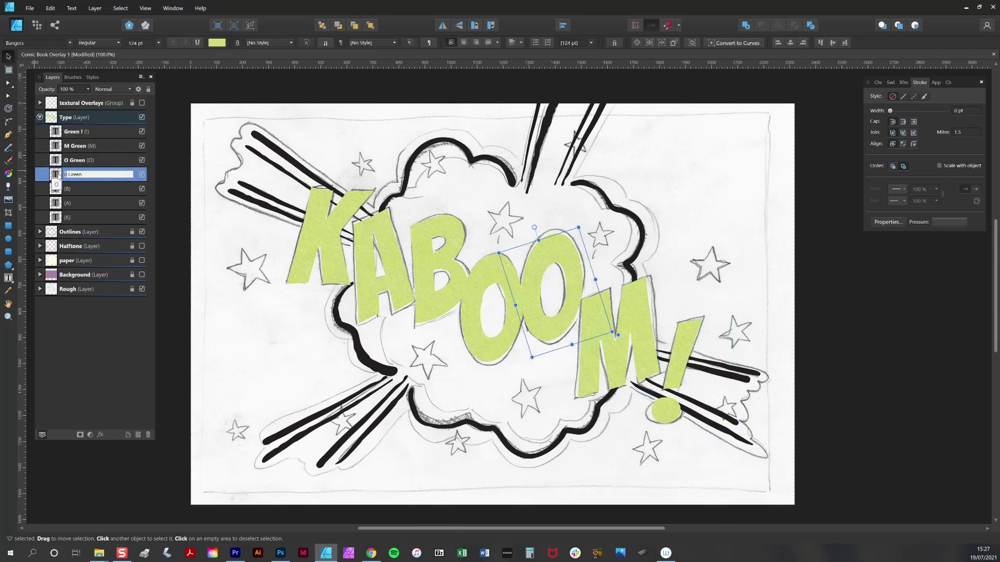
key("Tab")
type("B Green")
key("Tab")
type("A Green")
key("Tab")
type("K Green")
key("Return")
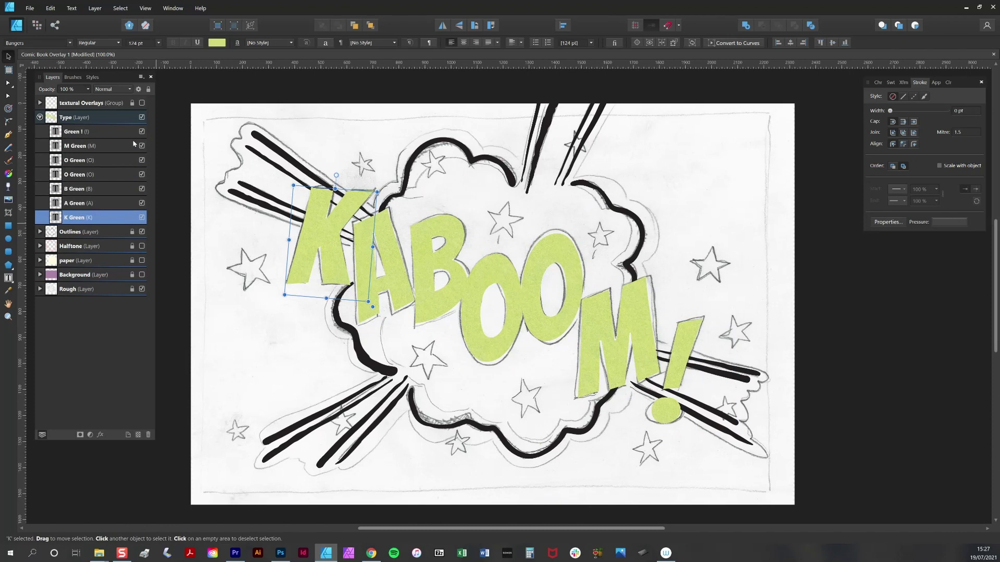
Duplicate the !, M and both O layers, naming the ! and M copies with Stroke
left_click(102, 136)
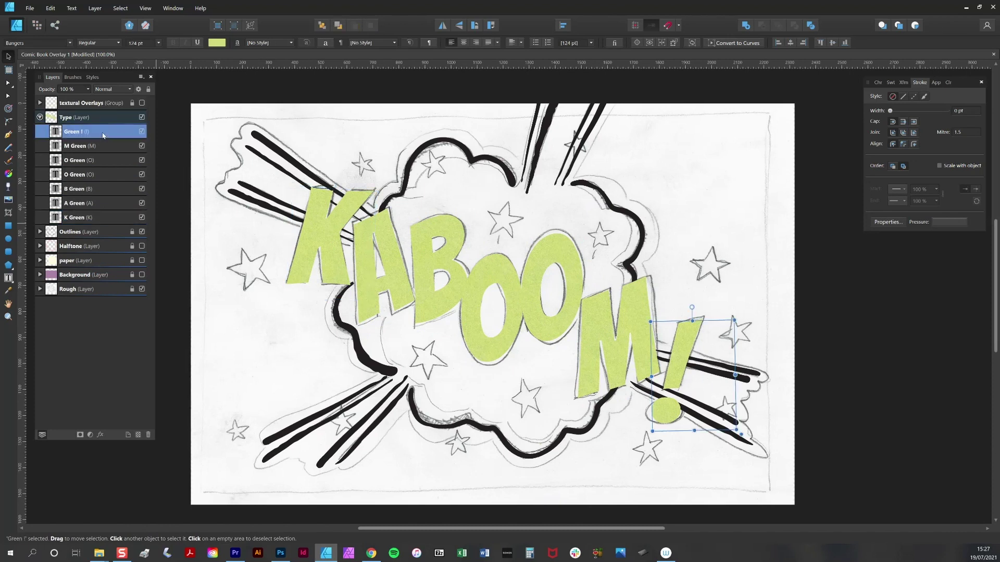
key("ctrl+j")
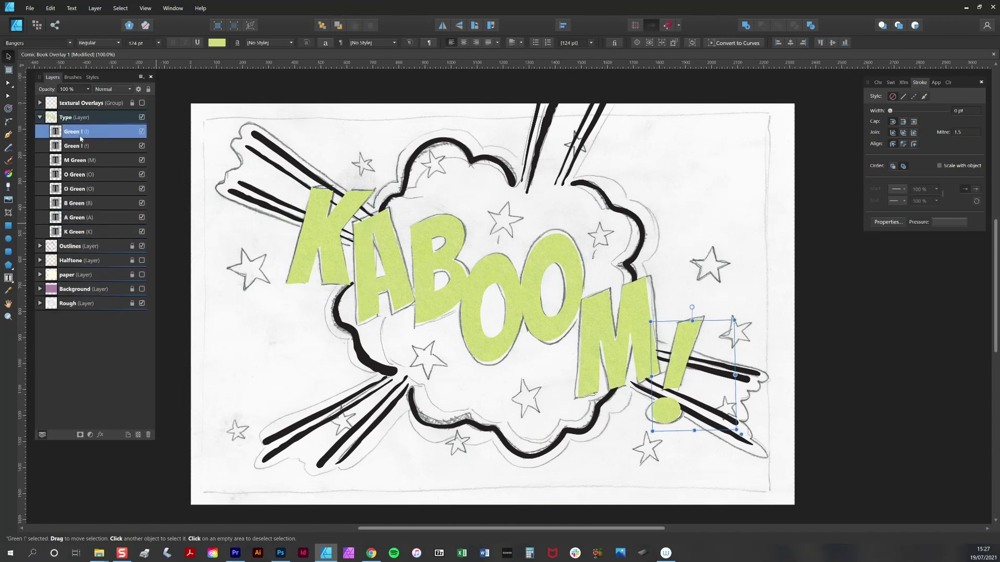
double_click(79, 131)
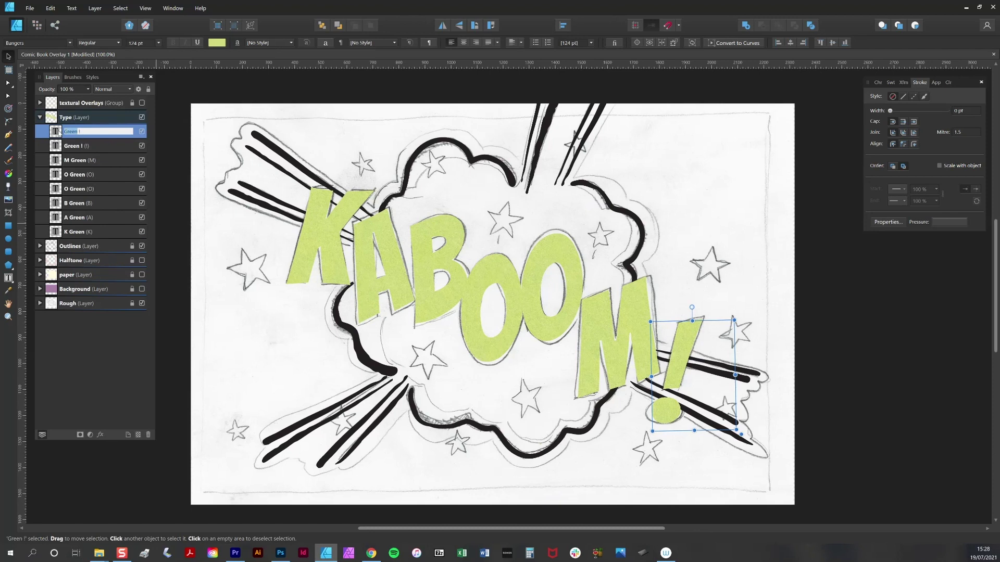
type("Stroke")
key("Return")
left_click(98, 160)
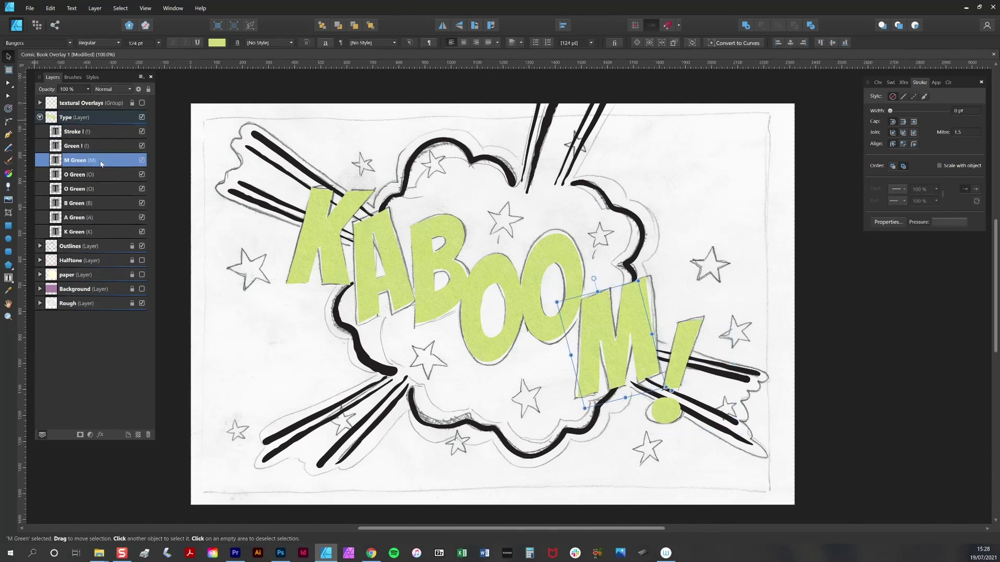
key("ctrl+j")
double_click(78, 160)
Name the O, B, A and K copies with Stroke, duplicating the A layer along the way
type("Stroke")
key("Return")
left_click(98, 189)
key("ctrl+j")
left_click(98, 217)
key("ctrl+j")
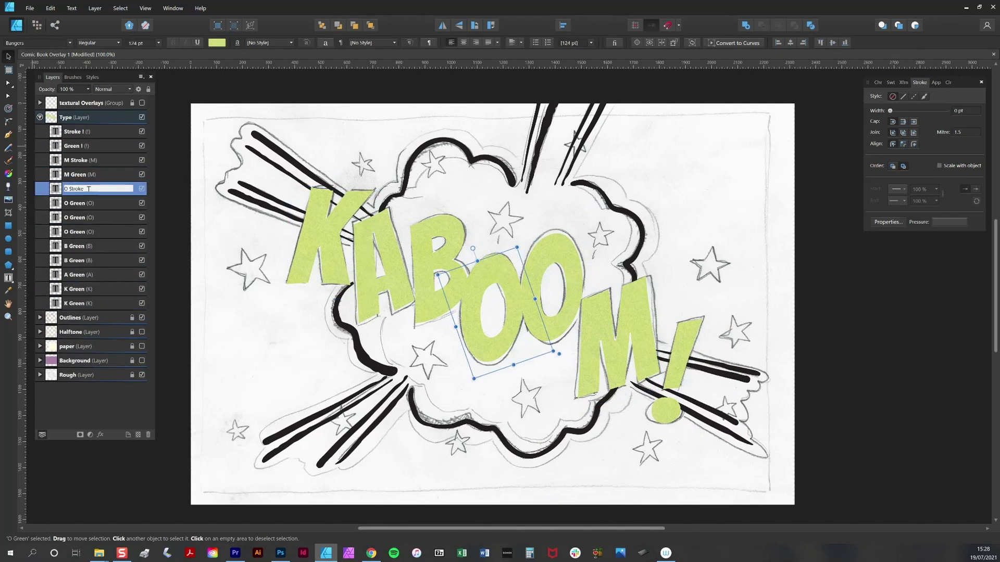
double_click(74, 217)
type("Stroke")
key("Return")
double_click(74, 245)
type("Stroke")
left_click(98, 274)
key("ctrl+j")
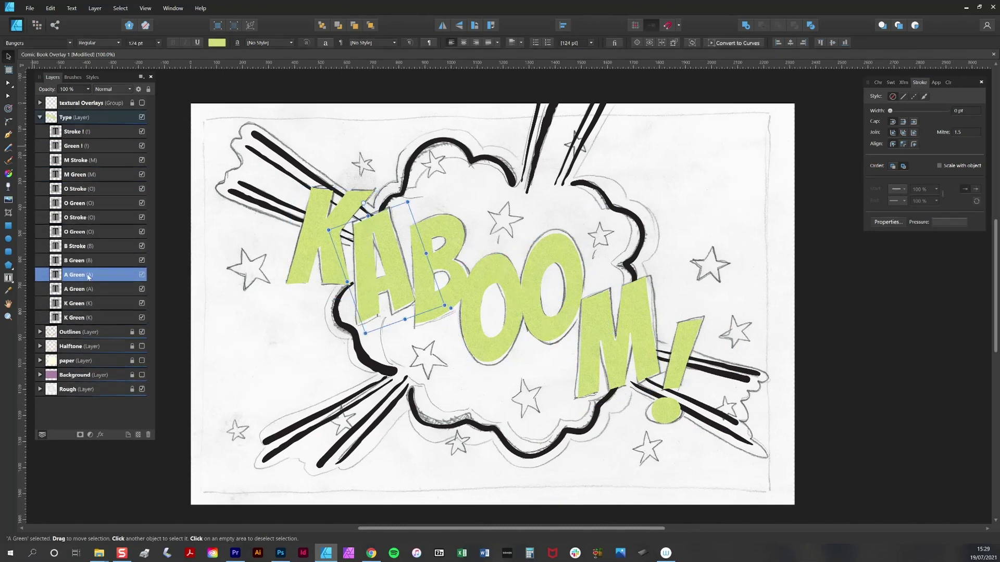
double_click(75, 274)
type("Stroke")
double_click(75, 303)
type("Stroke")
key("Return")
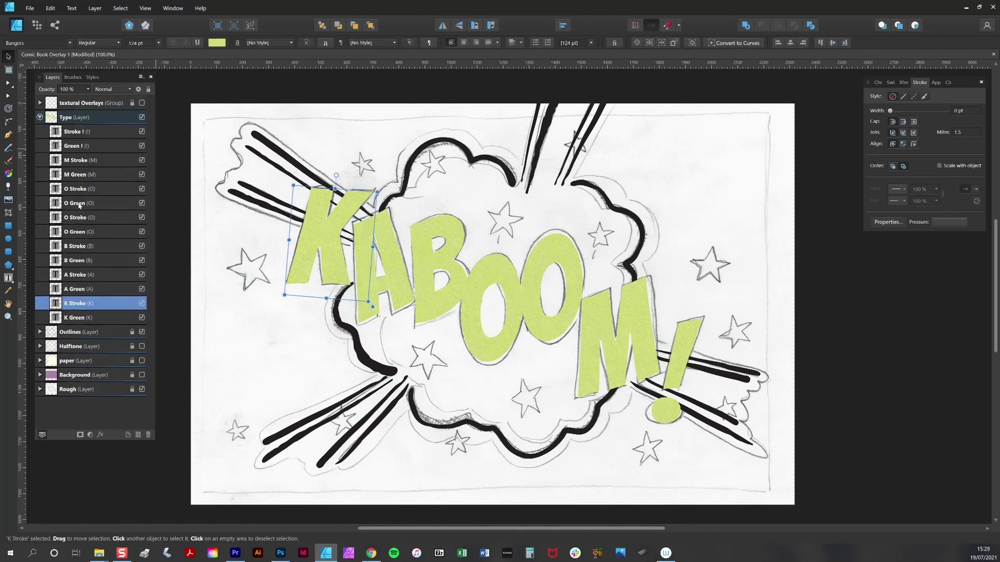
Give all seven Stroke layers the second Comic Book stroke style, thinned to 1.6 pt
left_click(105, 275, "ctrl")
left_click(112, 247, "ctrl")
left_click(108, 217, "ctrl")
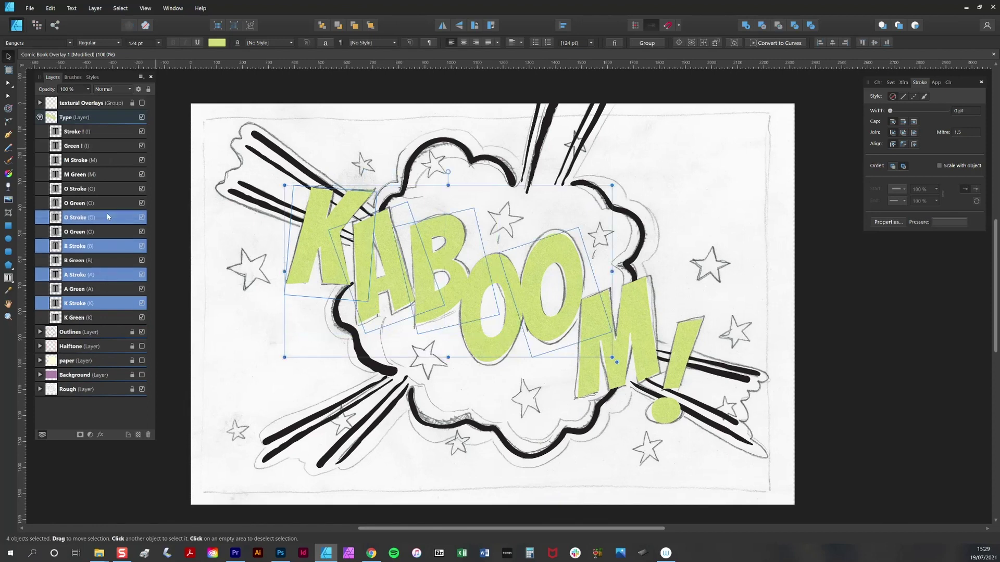
left_click(106, 190, "ctrl")
left_click(108, 160, "ctrl")
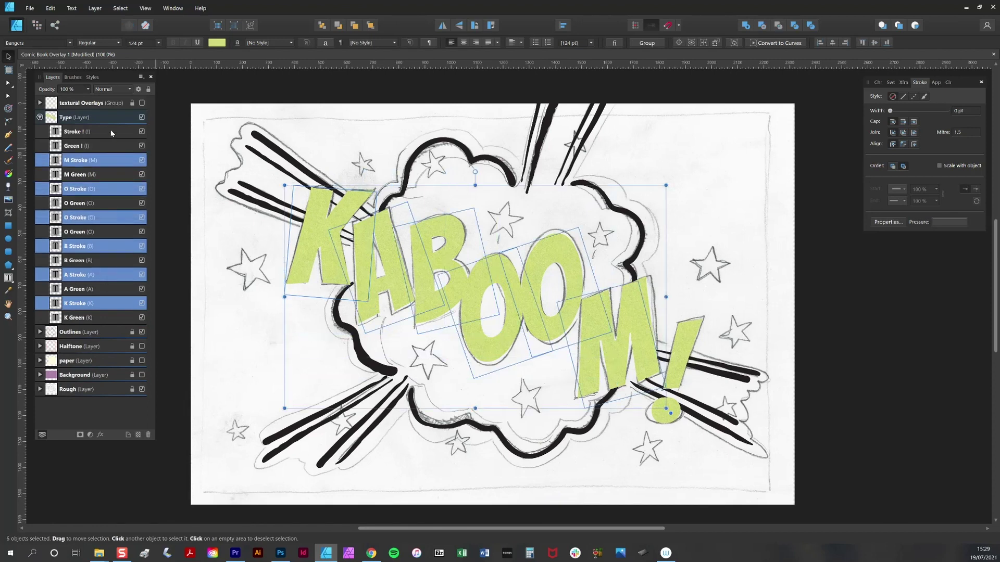
left_click(109, 131, "ctrl")
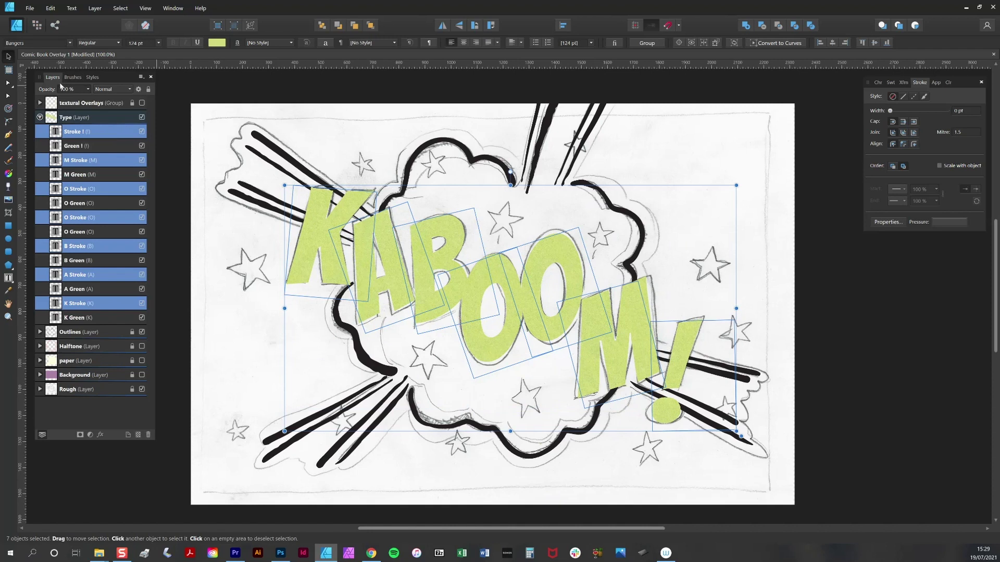
left_click(92, 78)
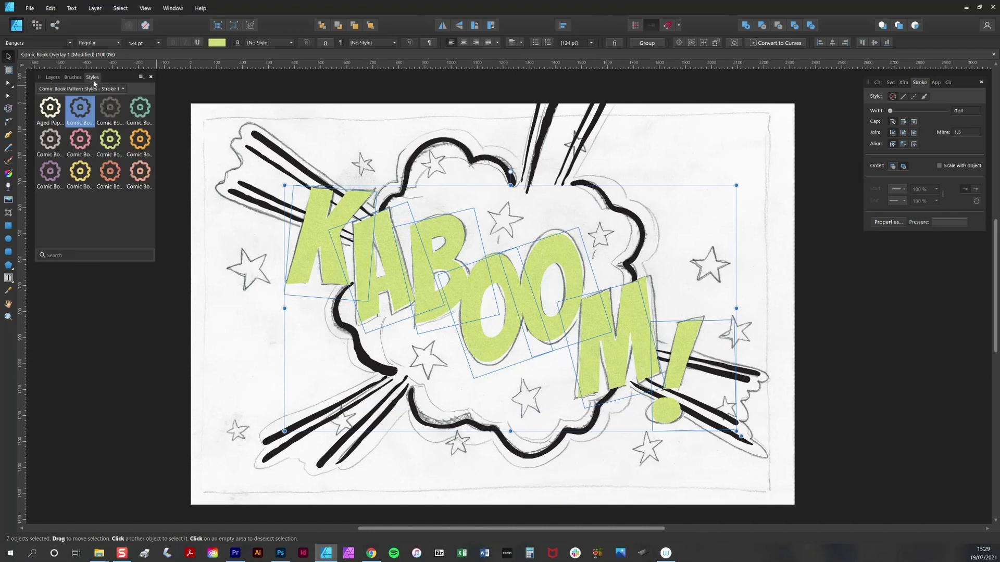
left_click(85, 113)
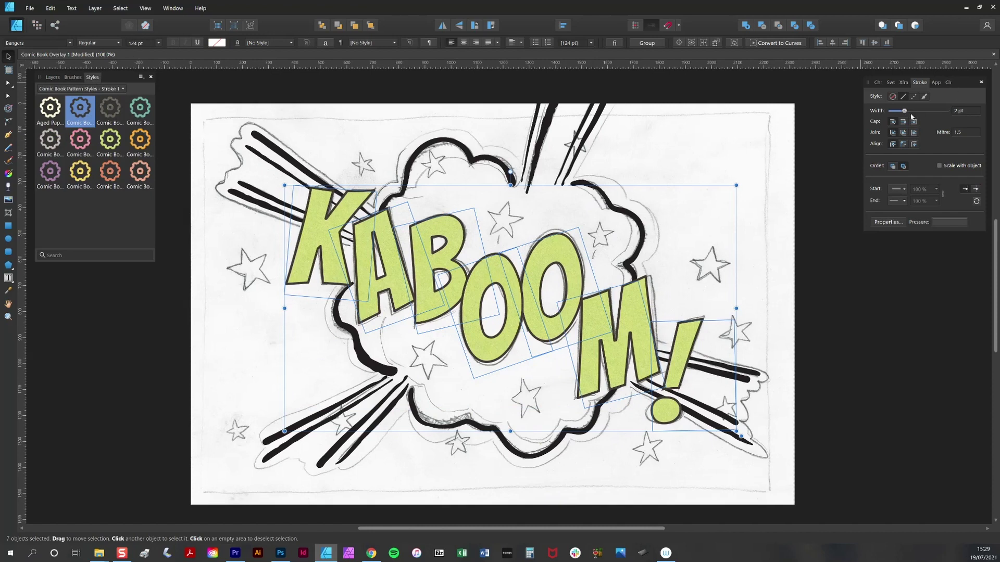
left_click_drag(905, 112, 907, 114)
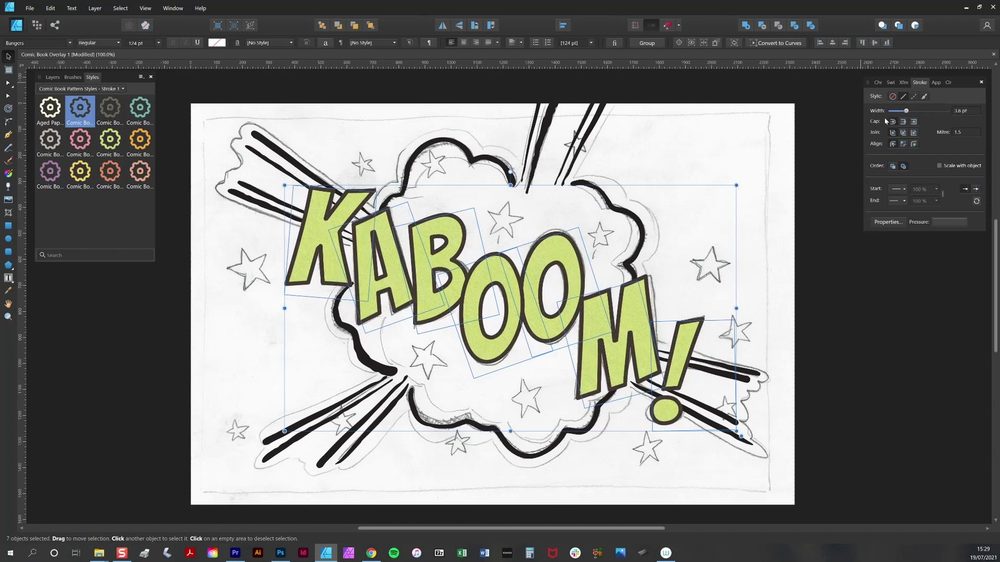
key("g")
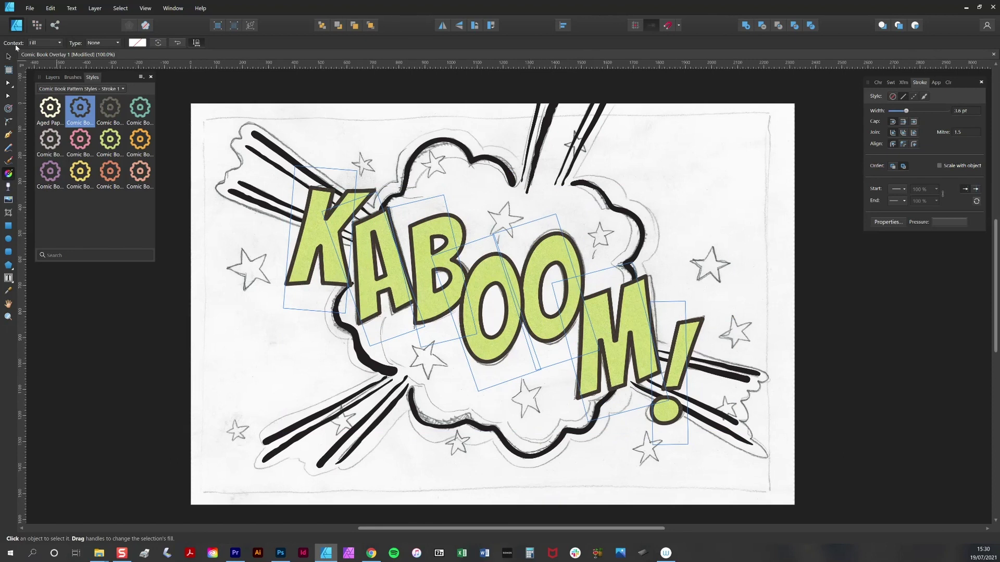
Set the Fill tool context to Stroke and stretch the outline pattern across the whole word
left_click(45, 43)
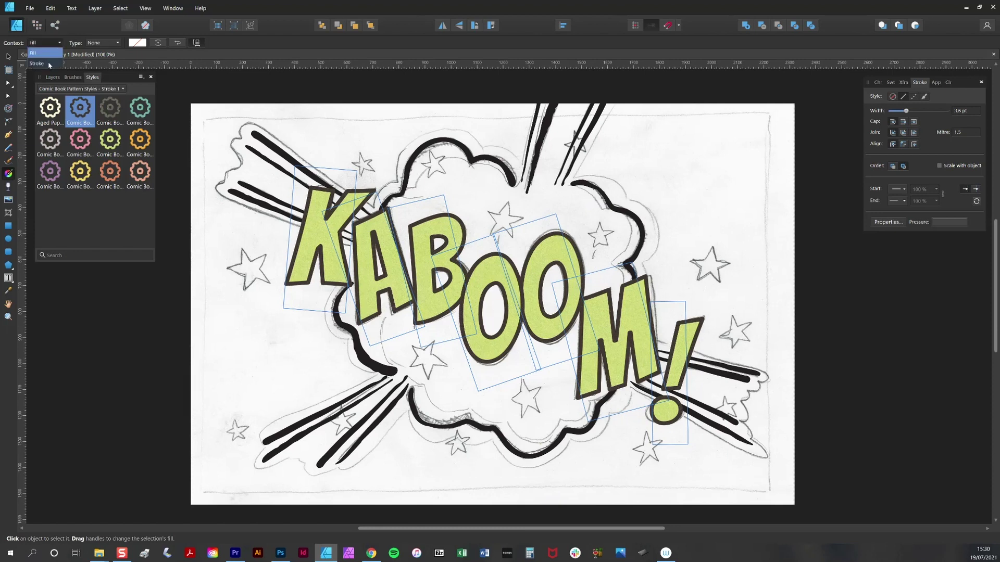
left_click(49, 64)
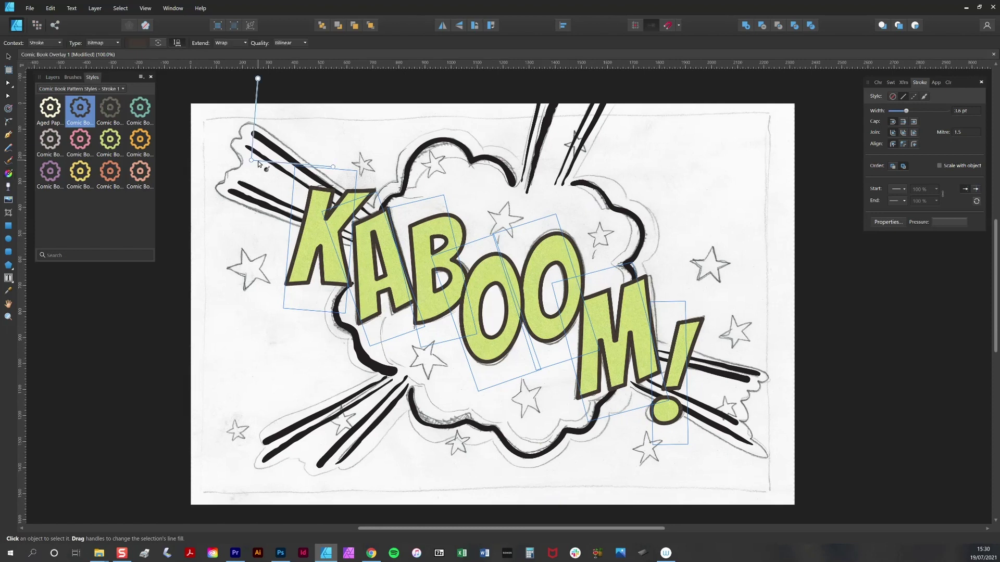
mouse_move(261, 169)
left_mouse_down()
mouse_move(409, 244)
mouse_move(455, 282)
left_mouse_up()
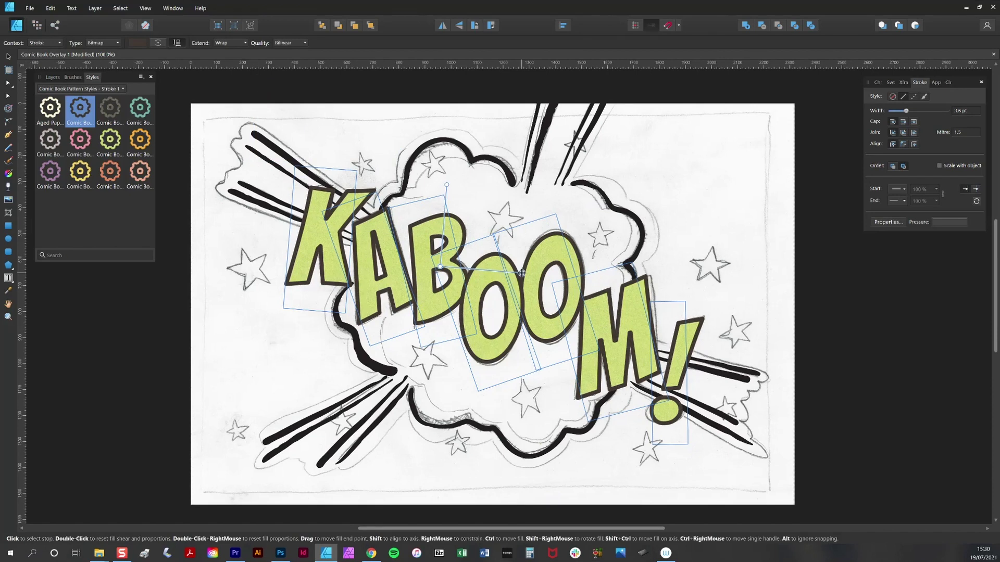
left_click_drag(521, 273, 616, 284)
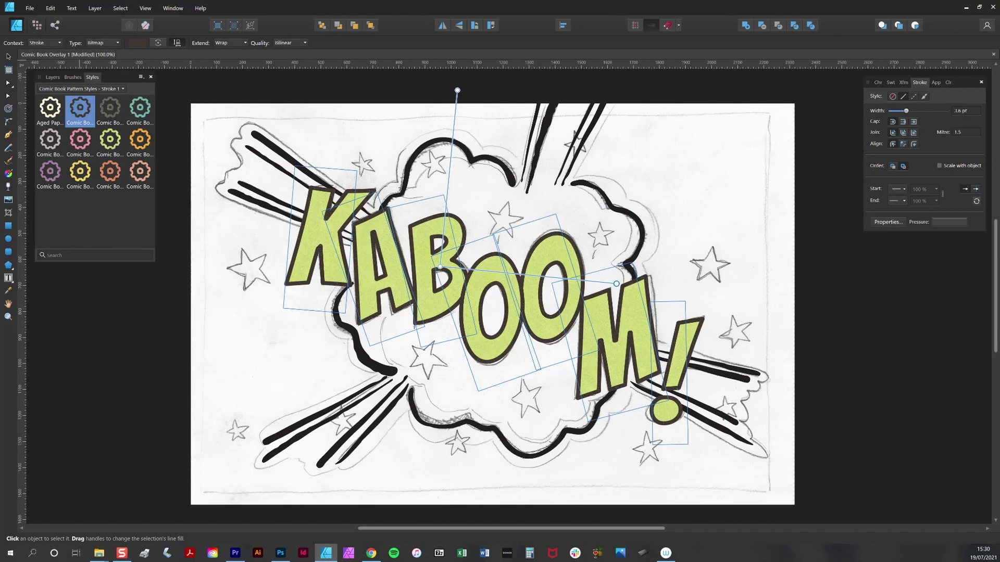
left_click(8, 56)
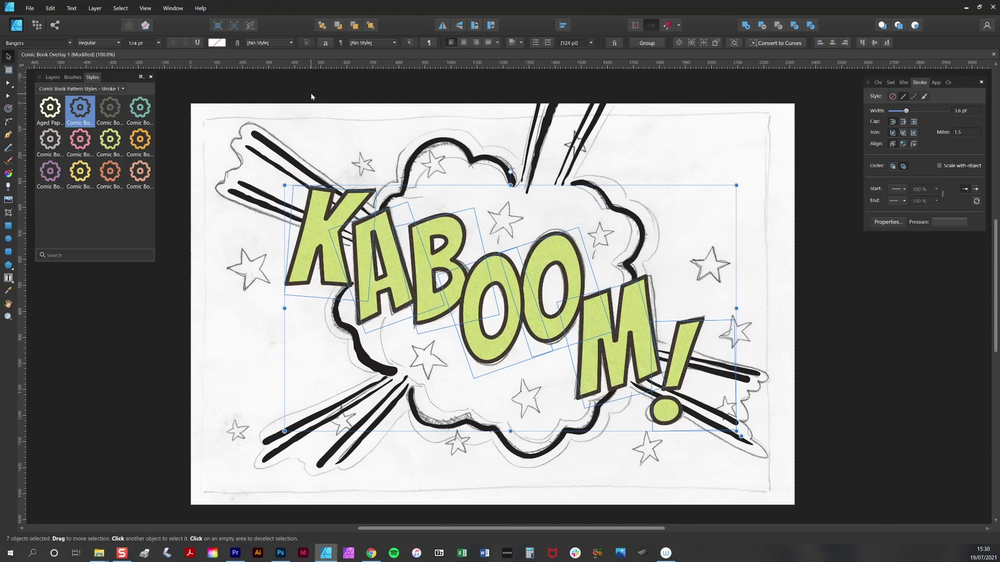
left_click(52, 77)
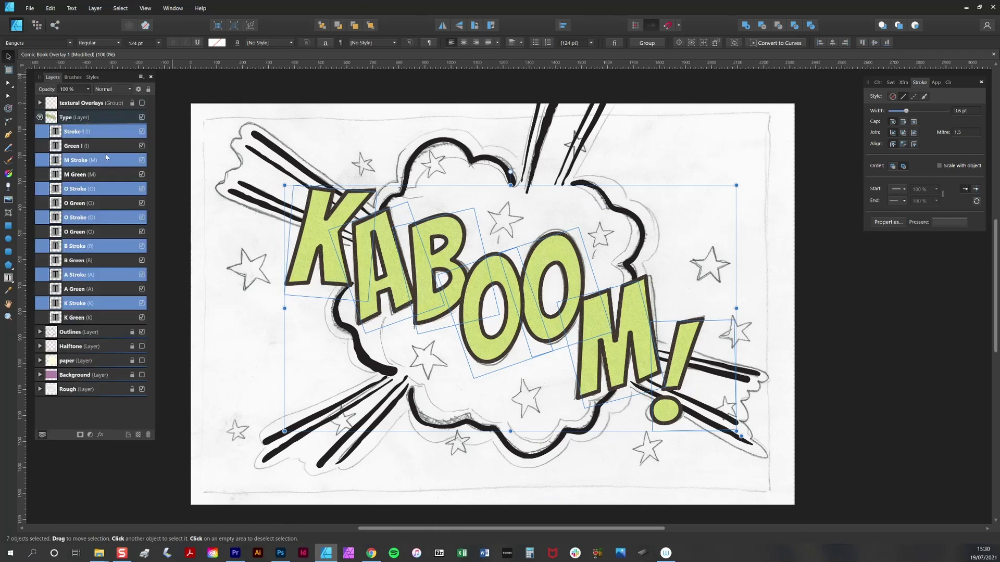
Duplicate each of the seven Green letter layers, from ! through K, with Ctrl+J
left_click(98, 151)
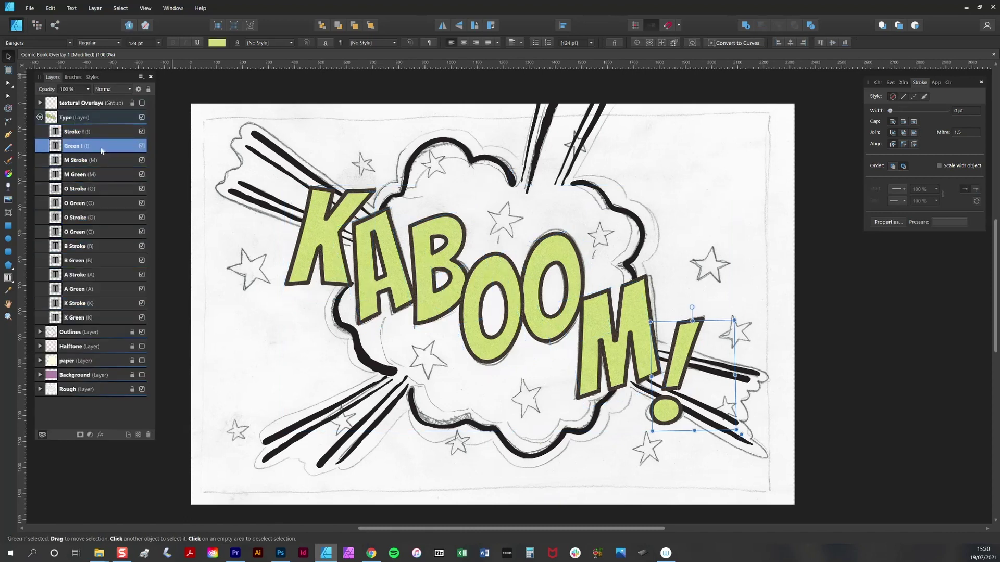
key("ctrl+j")
left_click(99, 189)
key("ctrl+j")
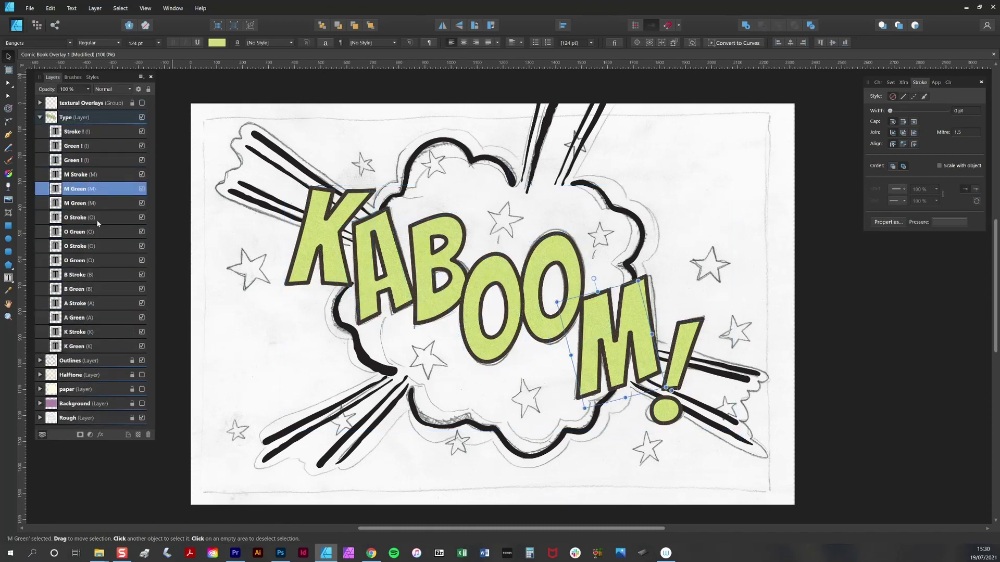
left_click(102, 232)
key("ctrl+j")
left_click(108, 275)
key("ctrl+j")
left_click(104, 317)
key("ctrl+j")
left_click(104, 361)
key("ctrl+j")
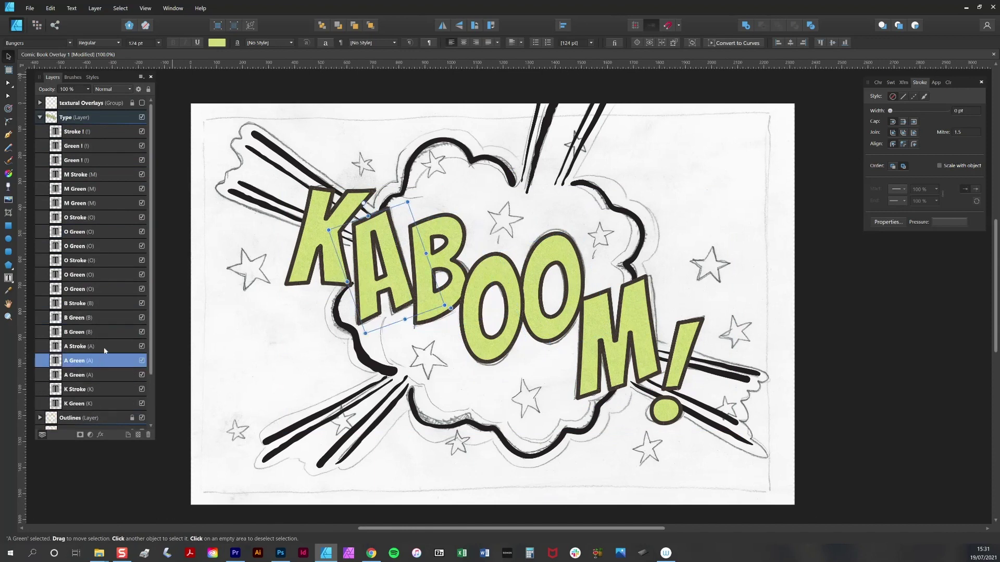
left_click(99, 404)
key("ctrl+j")
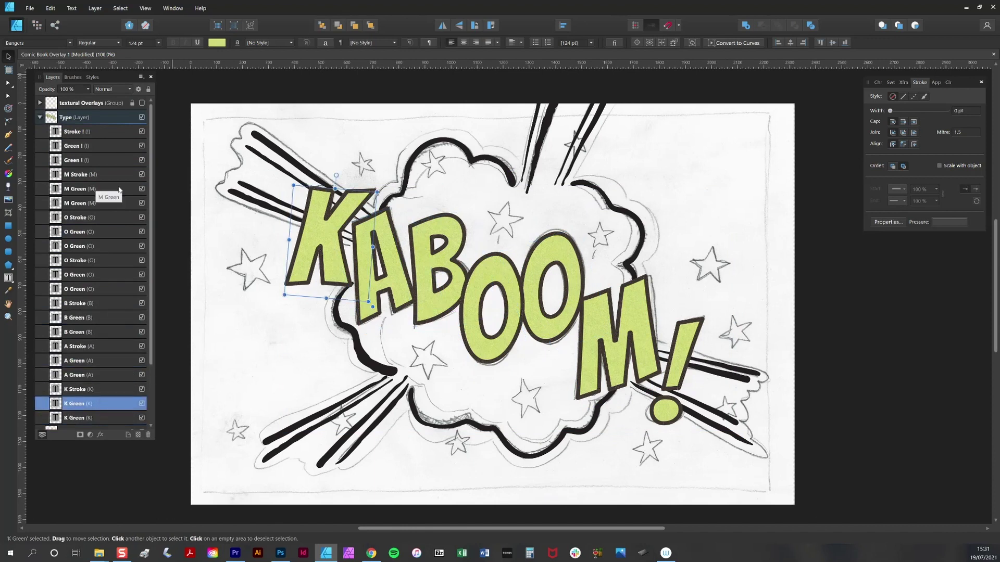
Rename the first copies to Paper ! and MPaper
double_click(80, 161)
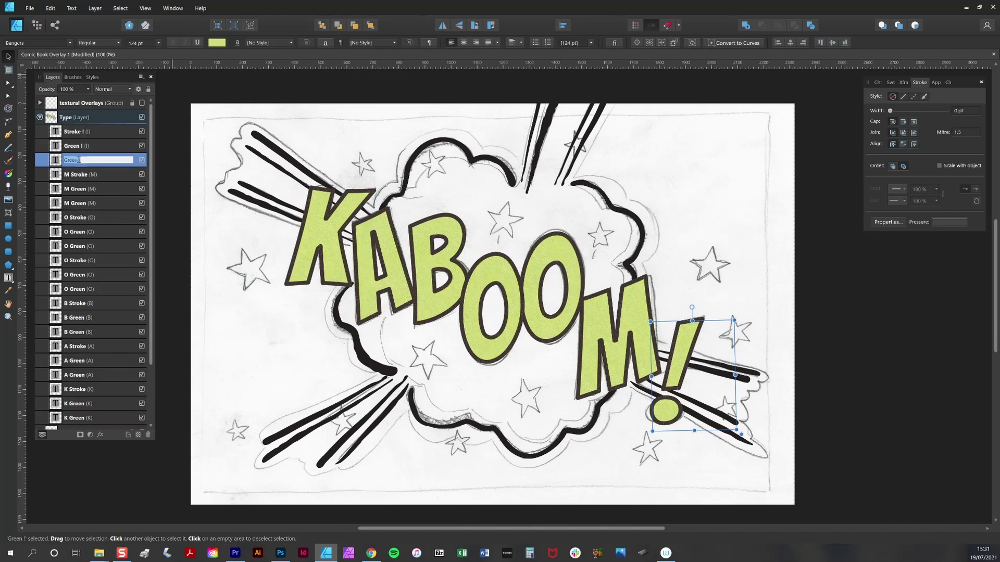
left_click(79, 160)
key("BackSpace")
key("BackSpace")
key("BackSpace")
key("BackSpace")
key("BackSpace")
type("Paper")
key("Return")
double_click(75, 203)
type("MPaper")
Rename the next copies OPaper, OPaper, BPaper and APaper
double_click(76, 246)
type("OPaper")
left_click(80, 289)
double_click(78, 289)
type("OPaper")
double_click(75, 332)
type("BPaper")
double_click(76, 375)
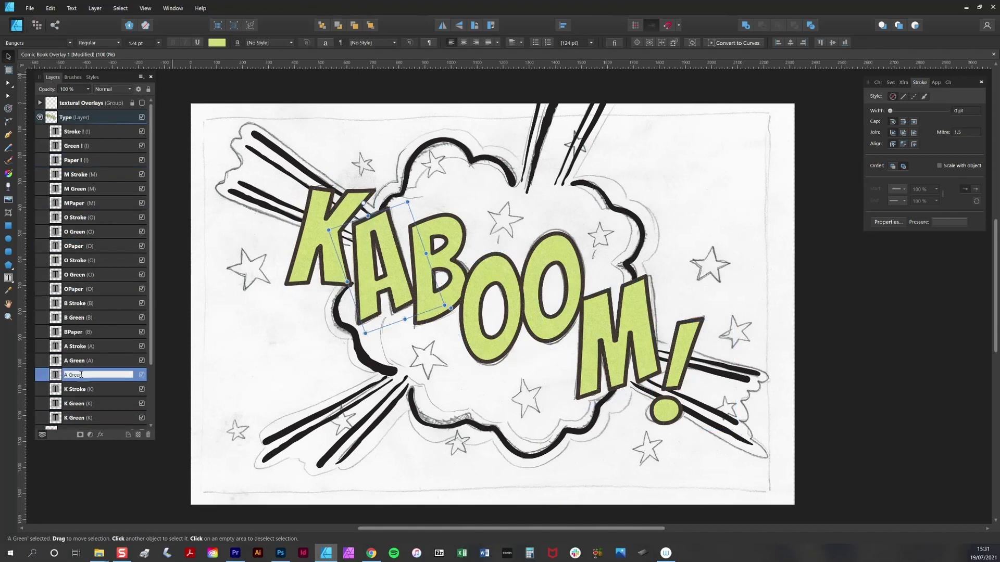
type("APaper")
double_click(76, 375)
Name the last copy KPaper, then select all seven Paper letter layers together
type("KPaper")
left_click(78, 246)
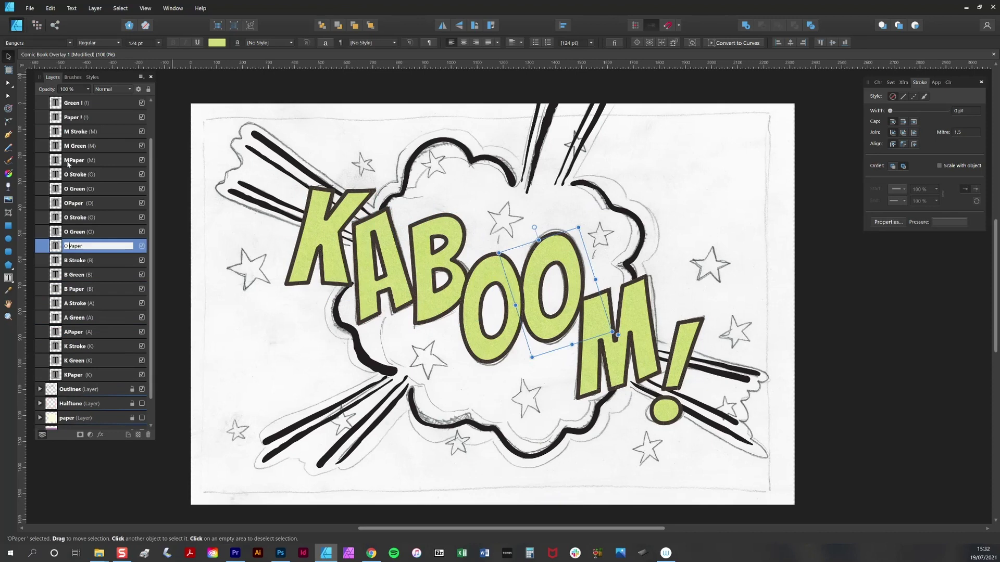
left_click(104, 160)
scroll(123, 196, "up", 1)
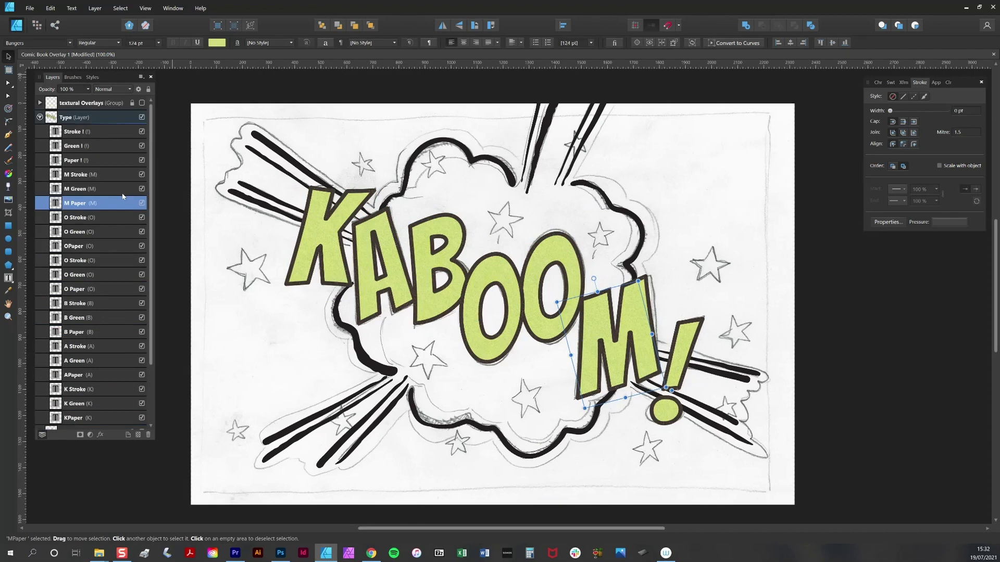
left_click(112, 161)
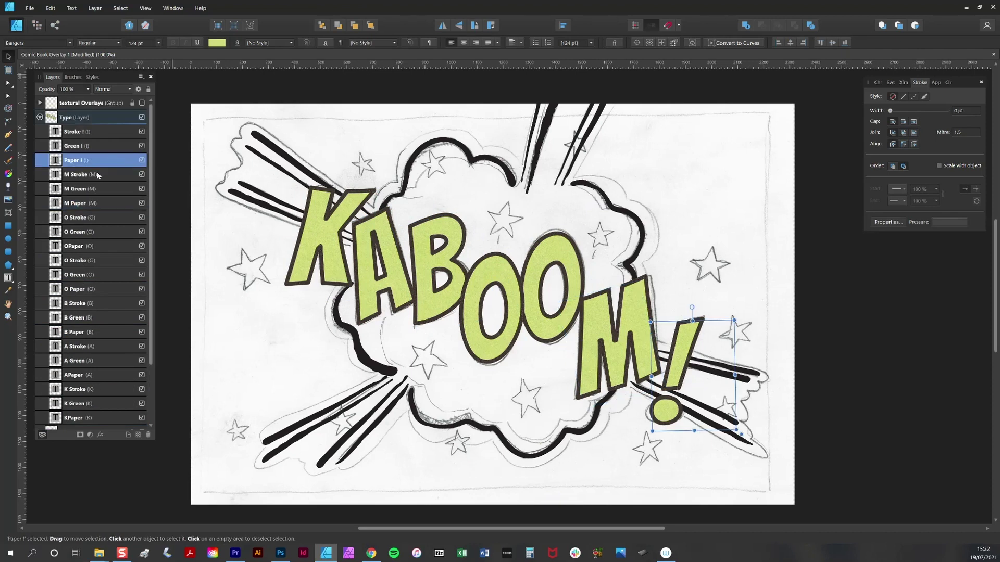
left_click(105, 204, "ctrl")
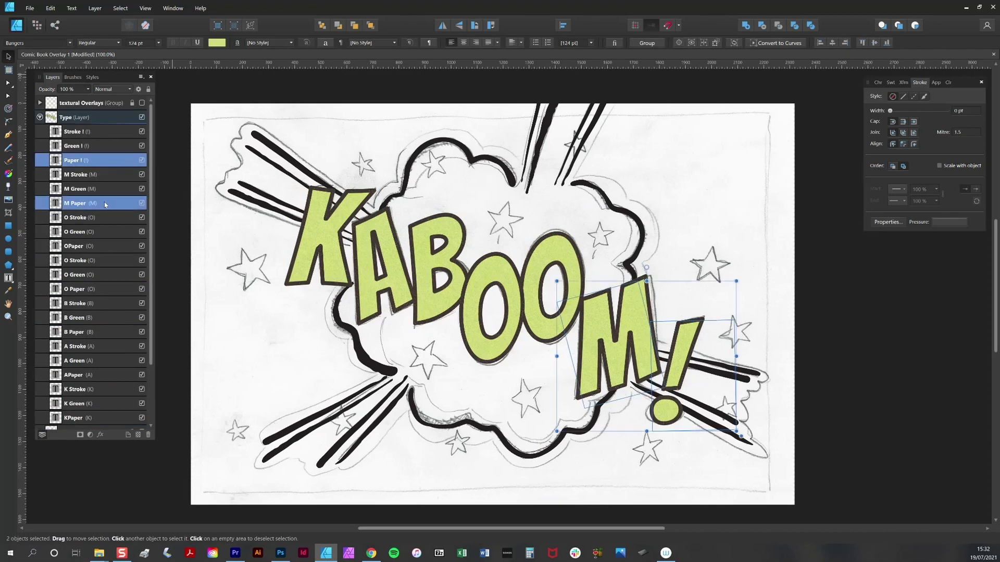
left_click(98, 246, "ctrl")
left_click(102, 290, "ctrl")
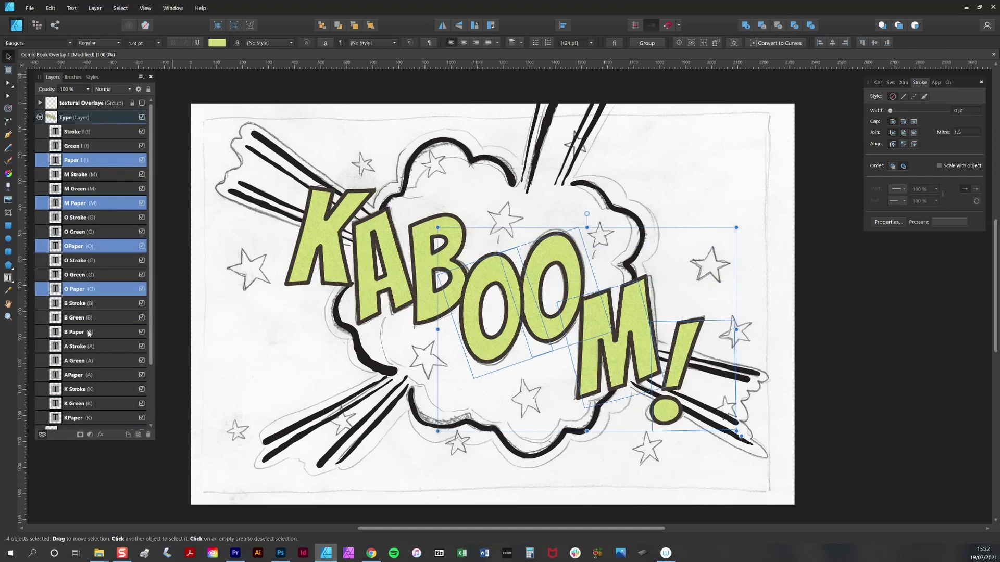
left_click(104, 333, "ctrl")
scroll(131, 348, "down", 1)
left_click(101, 333, "ctrl")
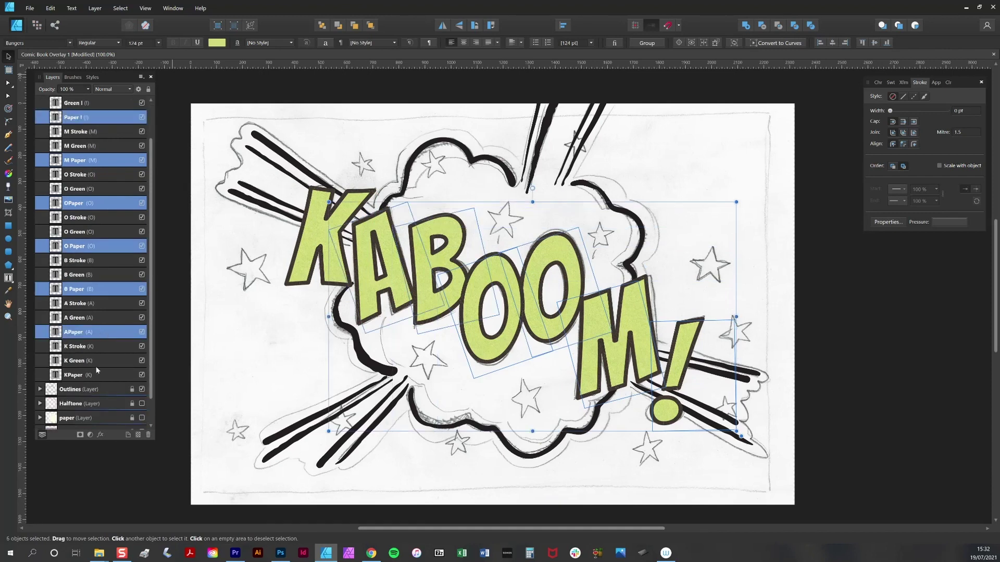
left_click(99, 375, "ctrl")
scroll(124, 201, "up", 1)
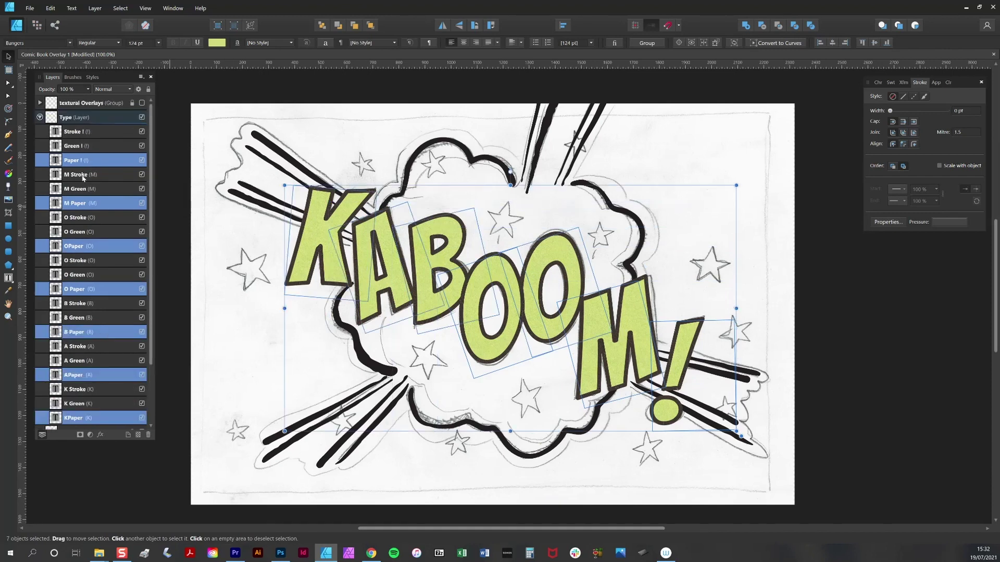
Apply the Aged Paper style from the Comic Book Pattern Styles - Fill 1 category
left_click(92, 78)
left_click(85, 89)
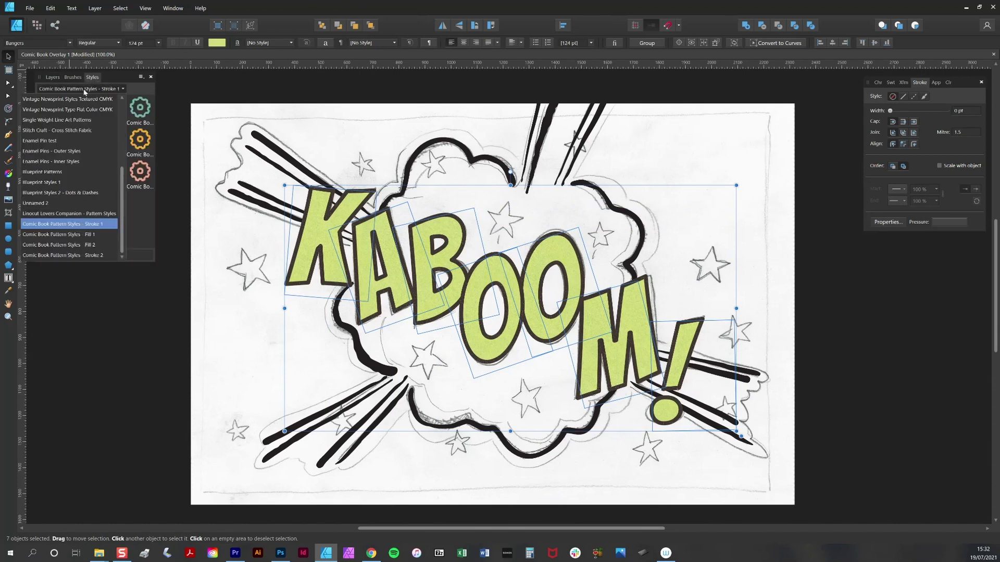
left_click(79, 235)
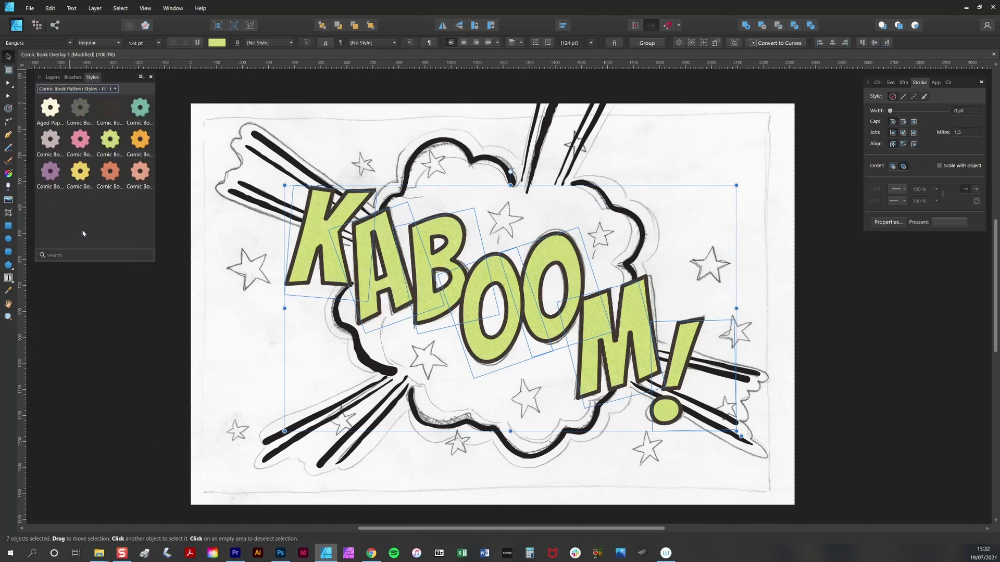
left_click(55, 110)
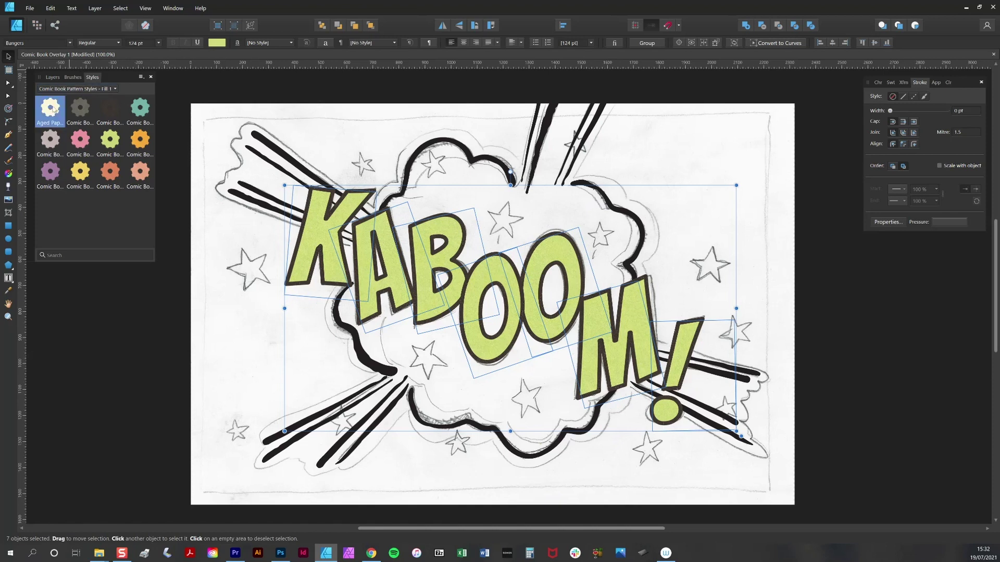
Drag the Aged Paper bitmap fill handle rightward with the Fill tool to span the KABOOM! letters
left_click(8, 174)
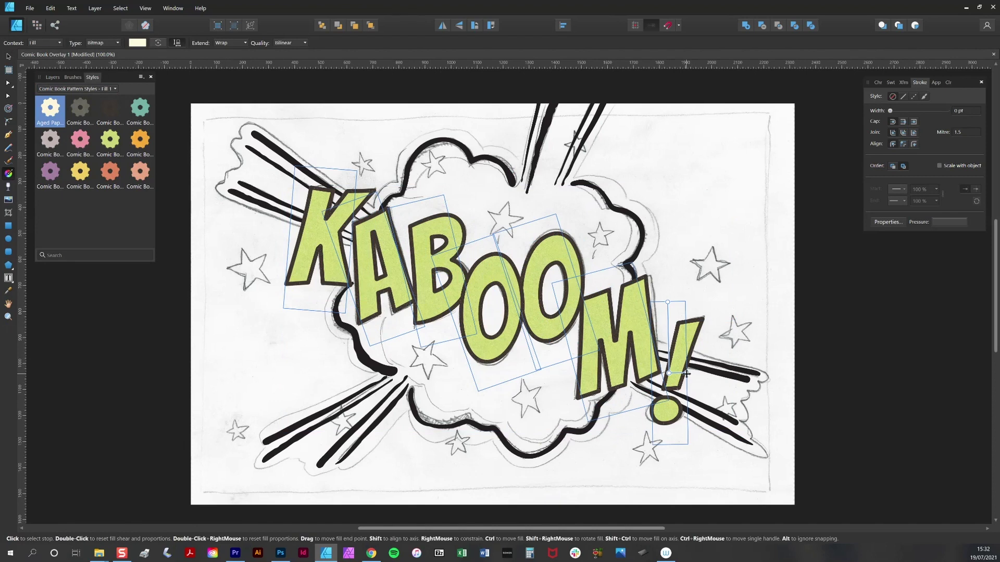
left_click_drag(687, 374, 798, 368)
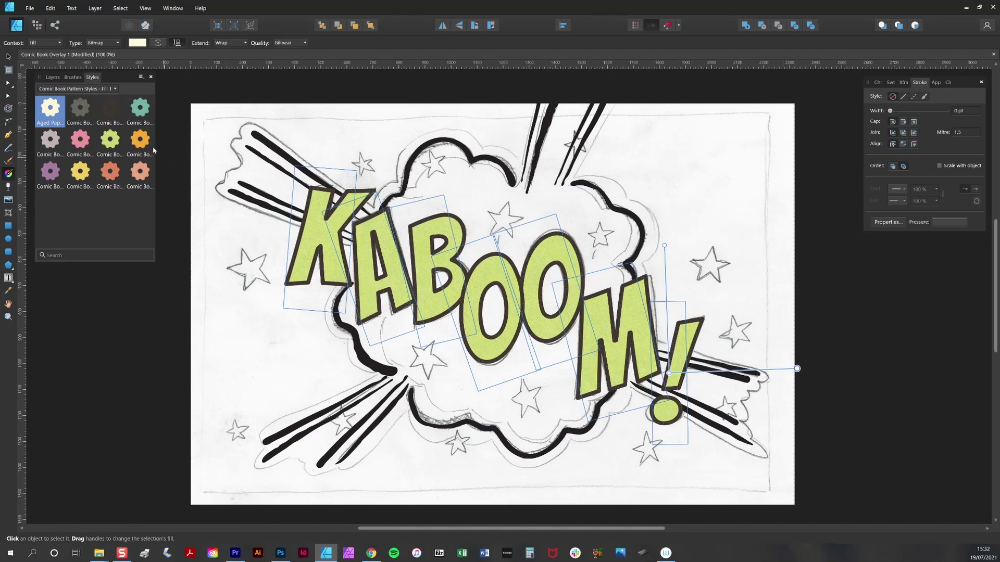
left_click(52, 77)
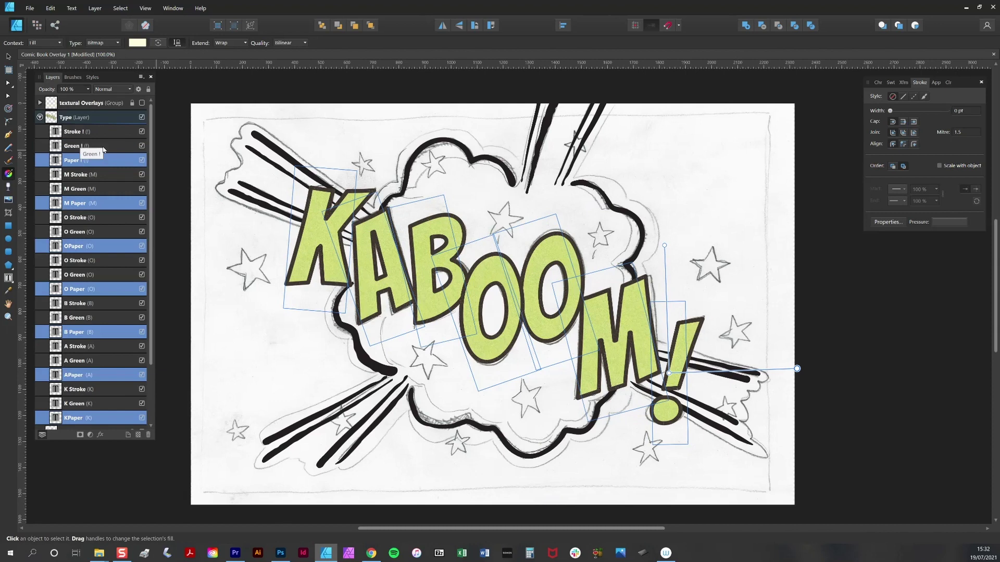
Select all seven Green letter layers: !, M, both O's, B, A and K
left_click(104, 148)
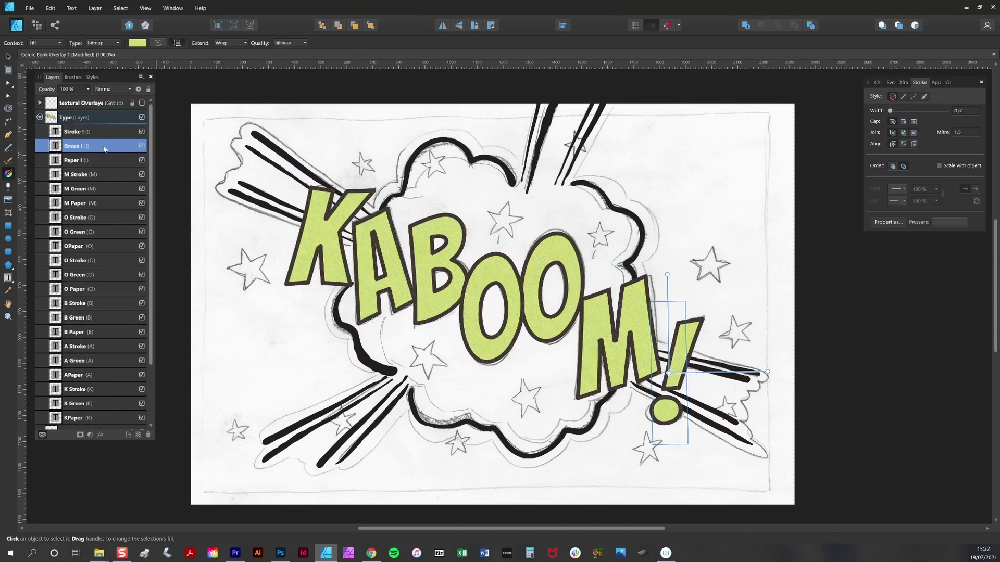
left_click(97, 190, "ctrl")
left_click(96, 234, "ctrl")
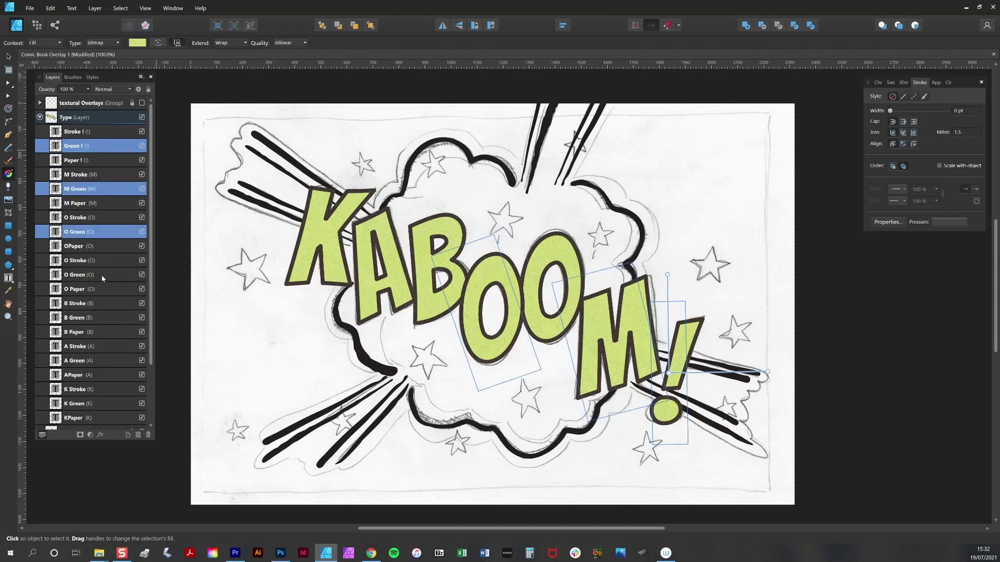
left_click(102, 276, "ctrl")
left_click(103, 318, "ctrl")
left_click(101, 361, "ctrl")
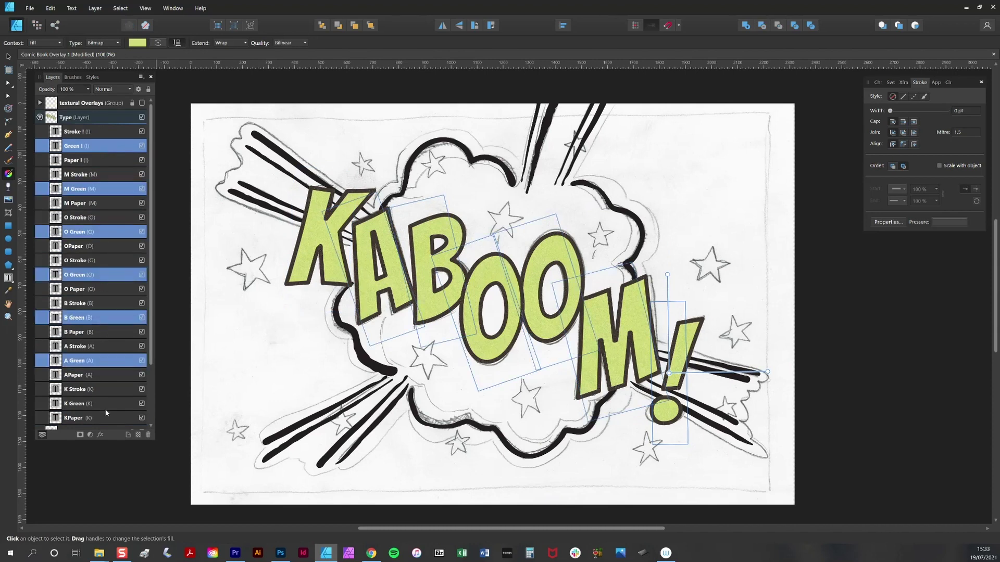
left_click(106, 404, "ctrl")
scroll(110, 394, "down", 1)
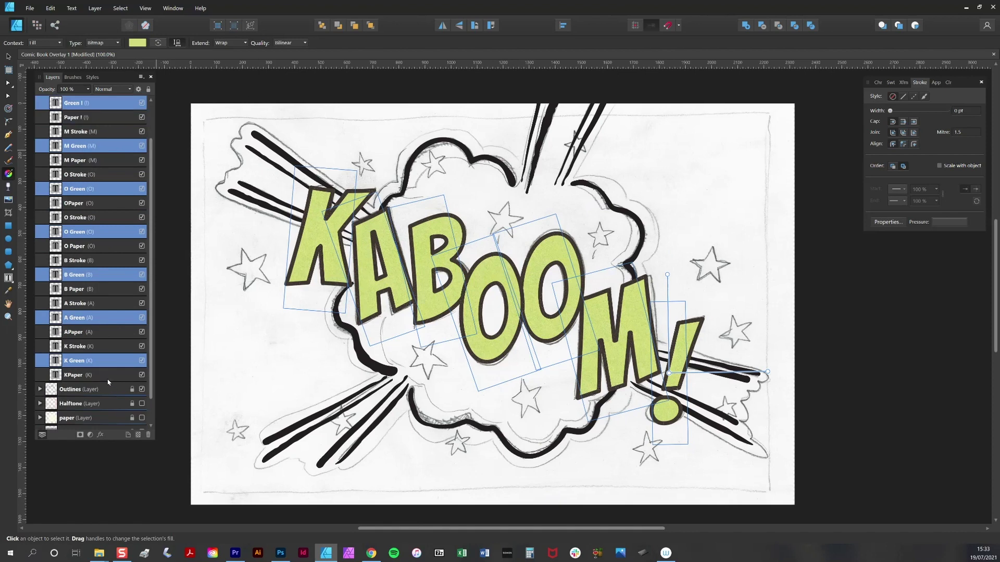
Nudge the green fills two steps right and three down, then collapse the Type layer
key("Right")
key("Right")
key("Right")
key("Right")
key("Right")
key("Right")
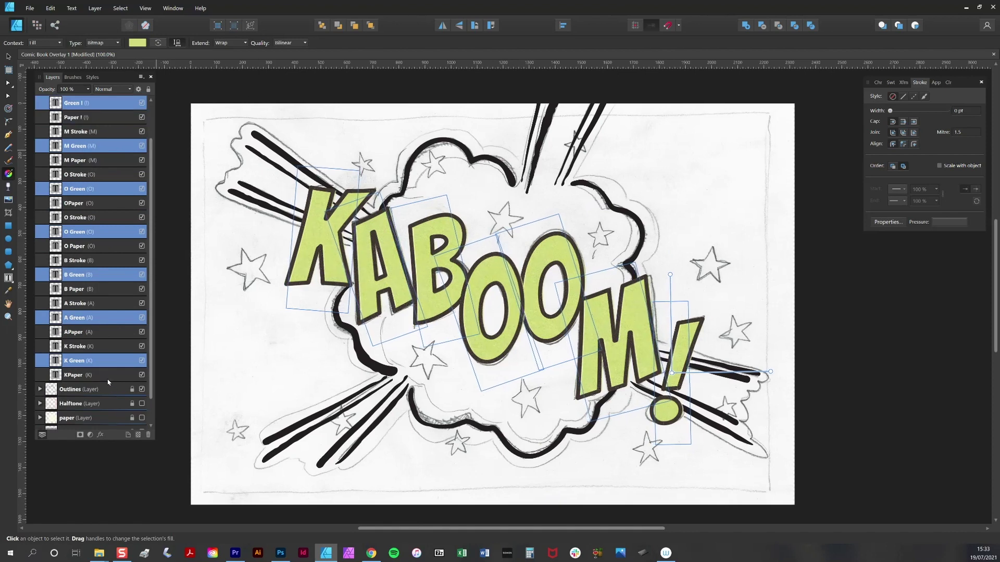
key("Right")
key("Right")
key("Right")
key("Down")
key("Down")
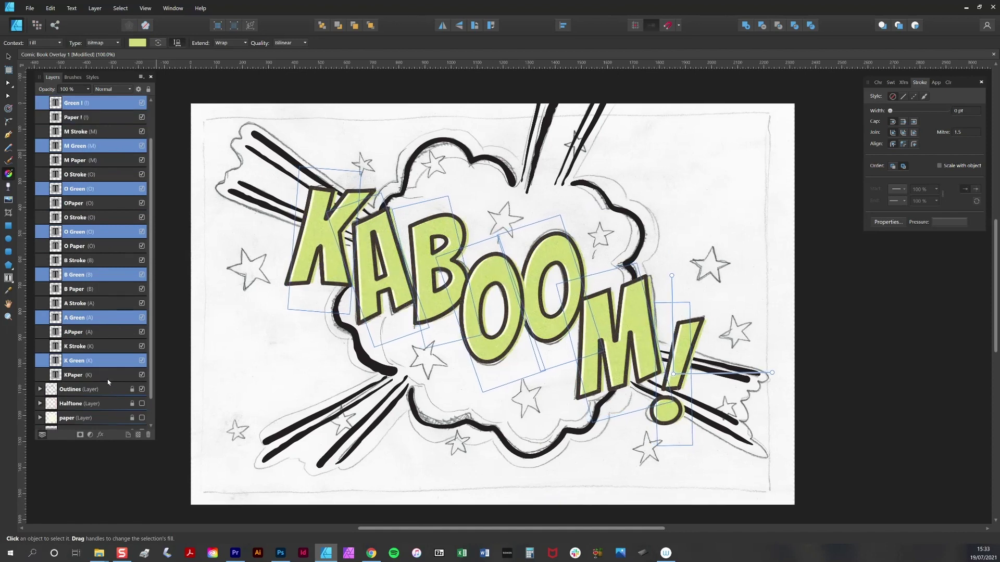
key("Down")
key("Down")
key("Down")
key("Down")
key("Down")
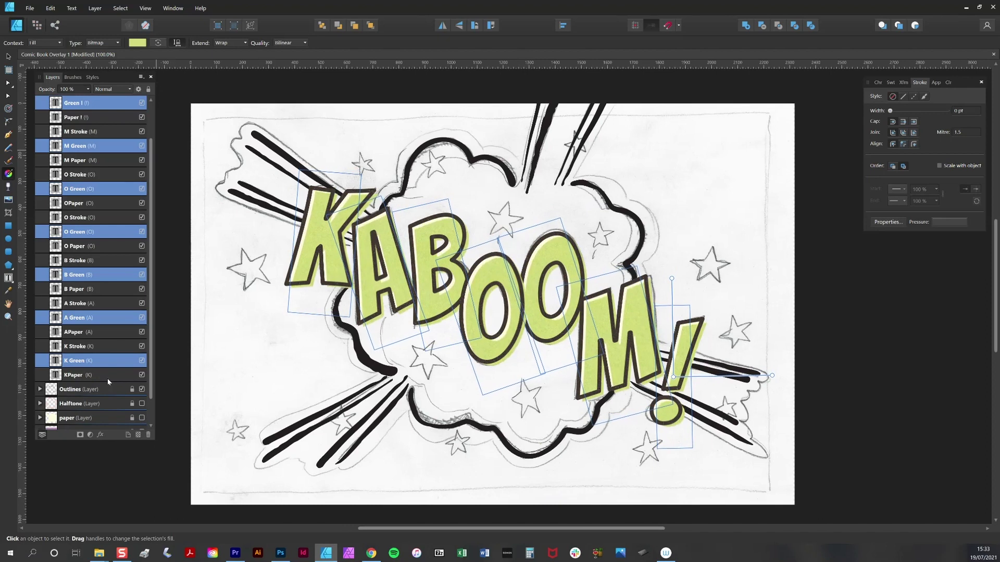
key("Down")
key("Down")
key("Down")
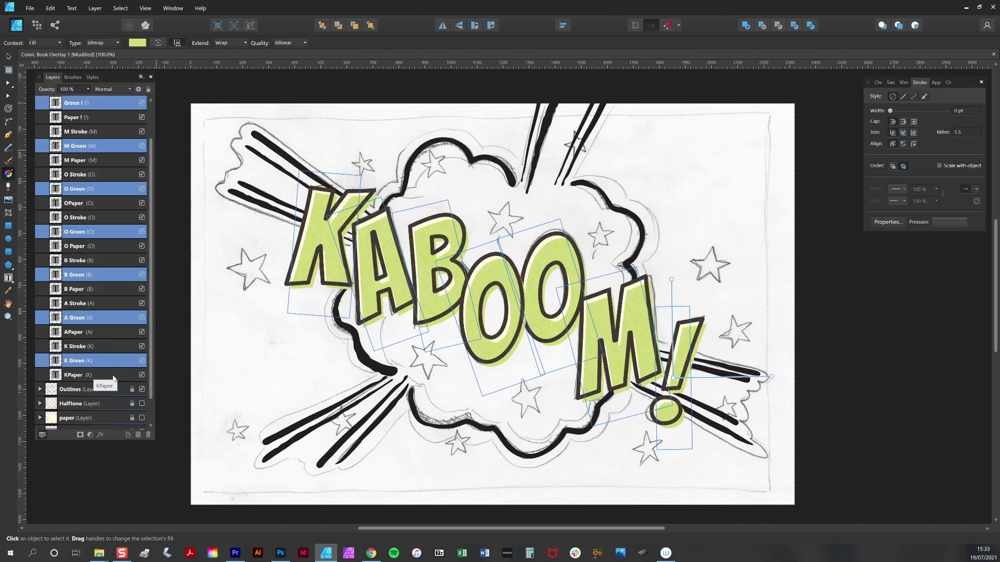
scroll(39, 117, "up", 2)
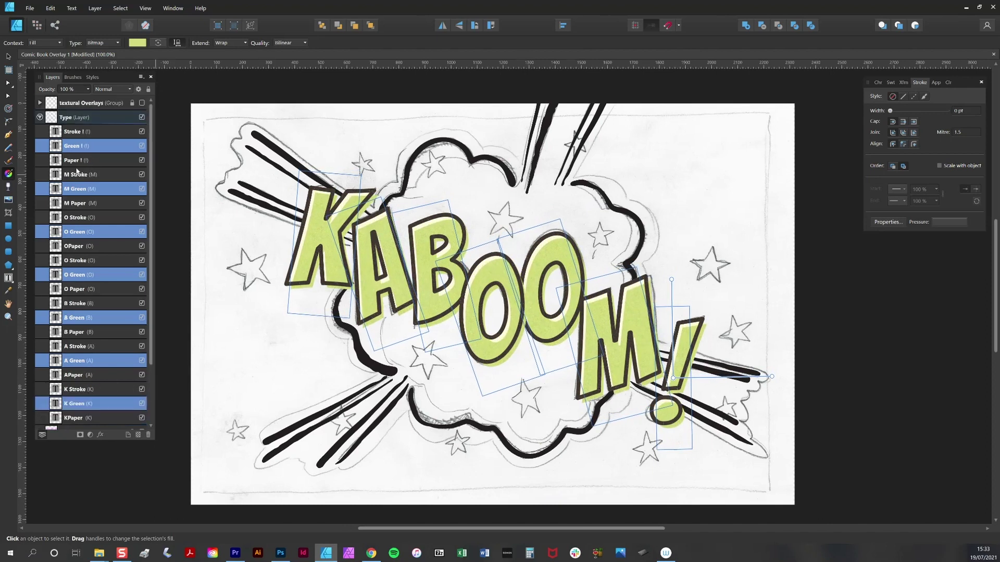
left_click(40, 117)
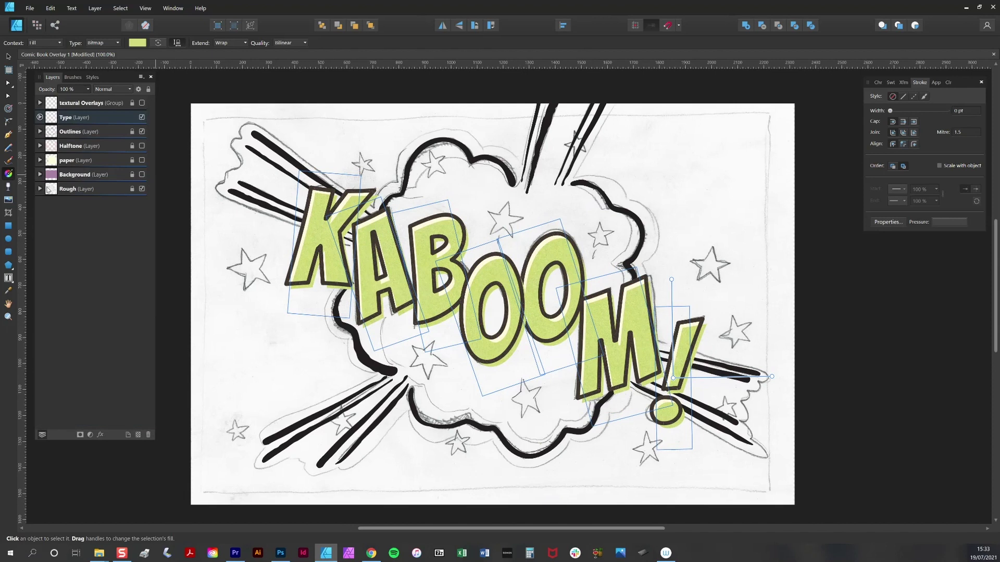
Turn on the Background, paper cloud and Halftone layers, then deselect the lettering
left_click(142, 175)
left_click(141, 160)
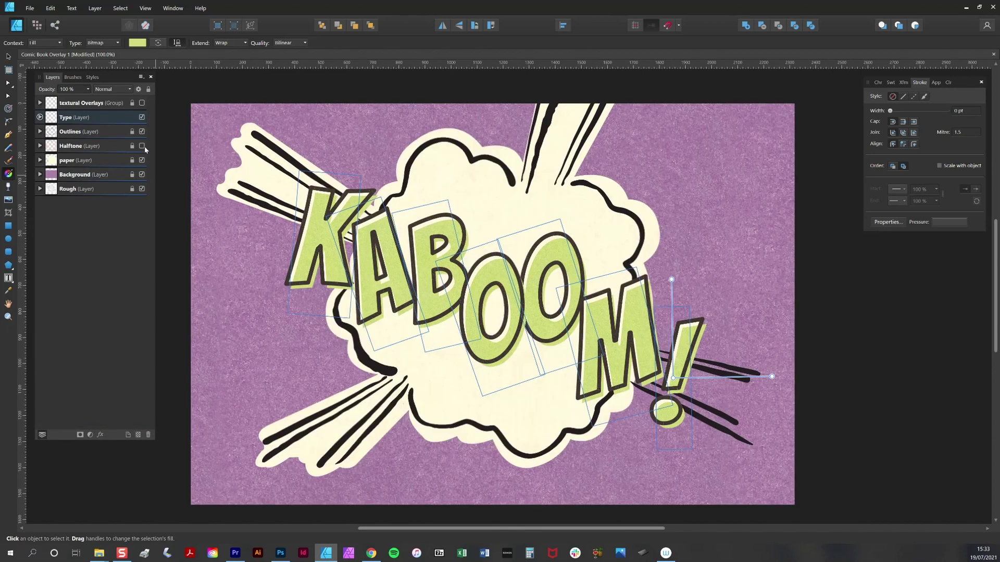
left_click(141, 146)
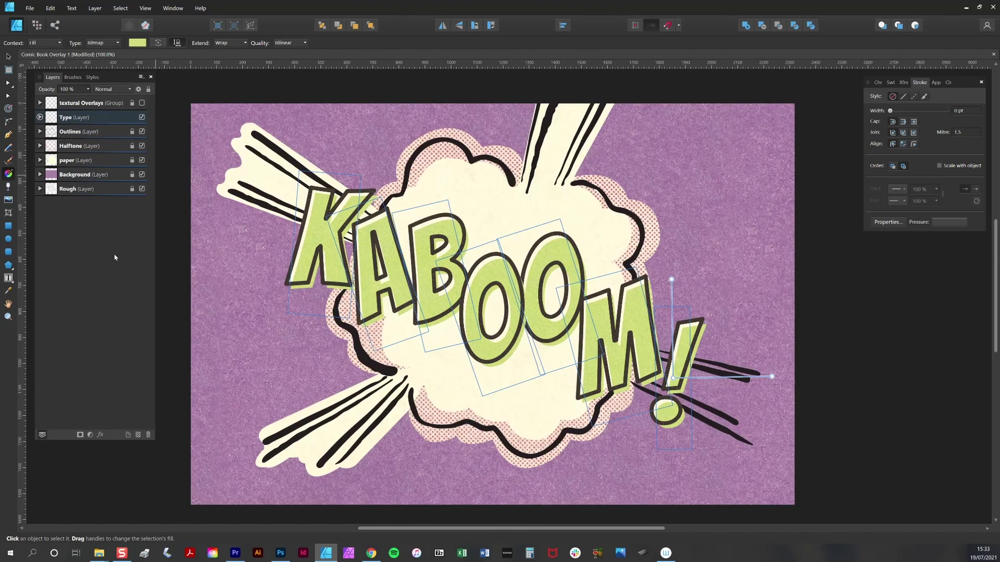
key("v")
left_click(169, 241)
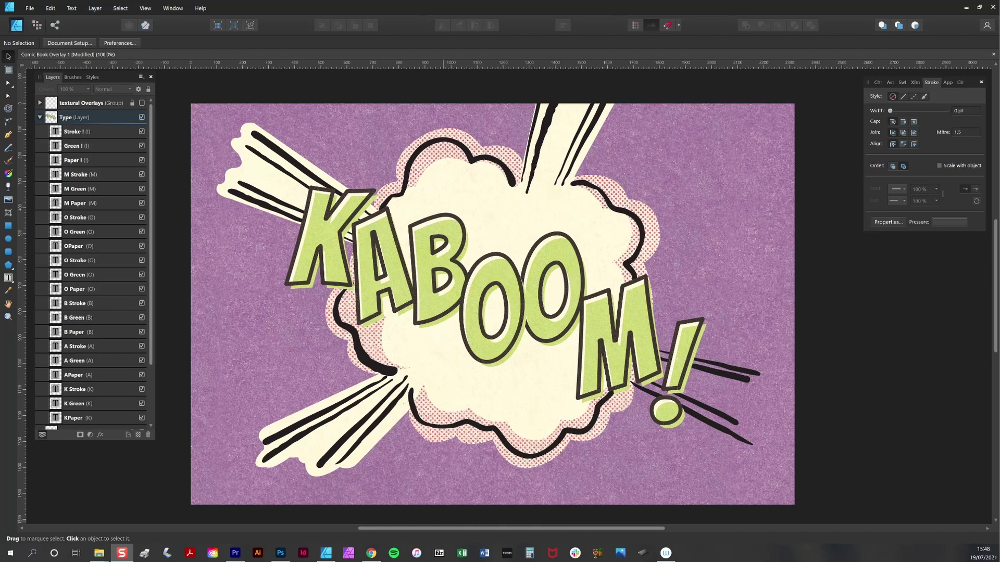
Hide the Type, Outlines, Halftone, paper and Background layers to expose the pencil sketch
left_click(40, 117)
left_click(142, 117)
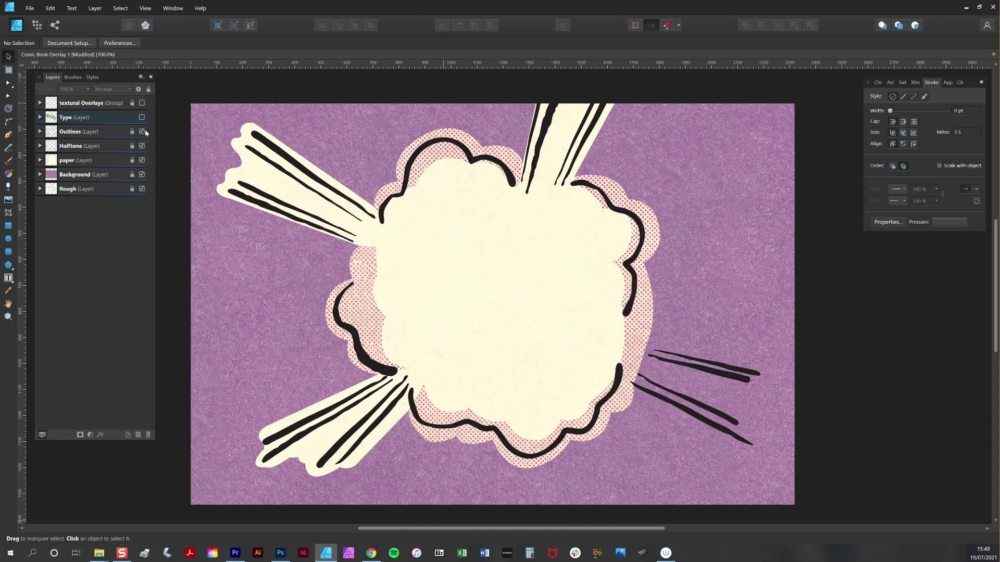
left_click(141, 131)
left_click(142, 146)
left_click(142, 160)
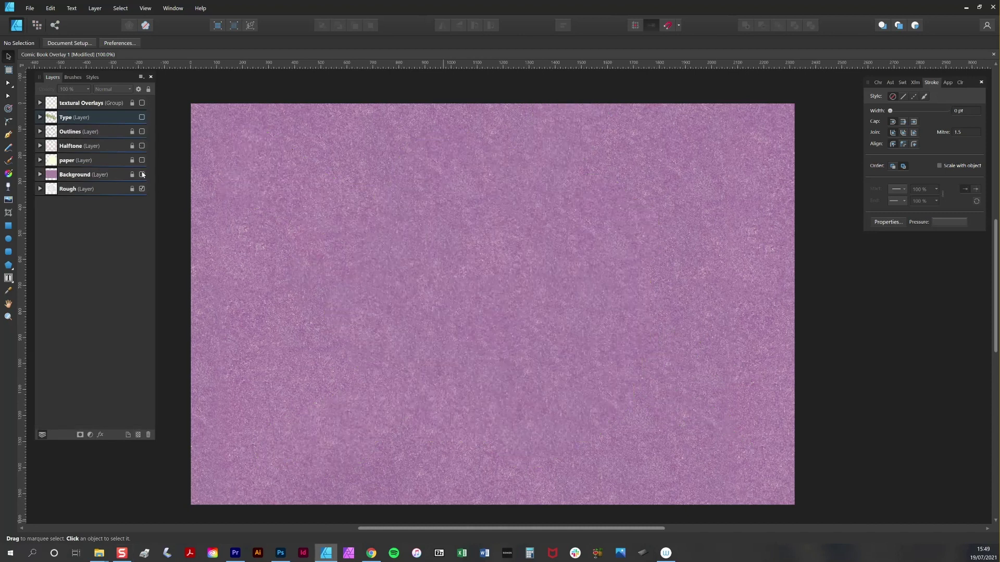
left_click(141, 175)
Add a new layer named Stars and open the Comic Book Shapes assets
left_click(111, 137)
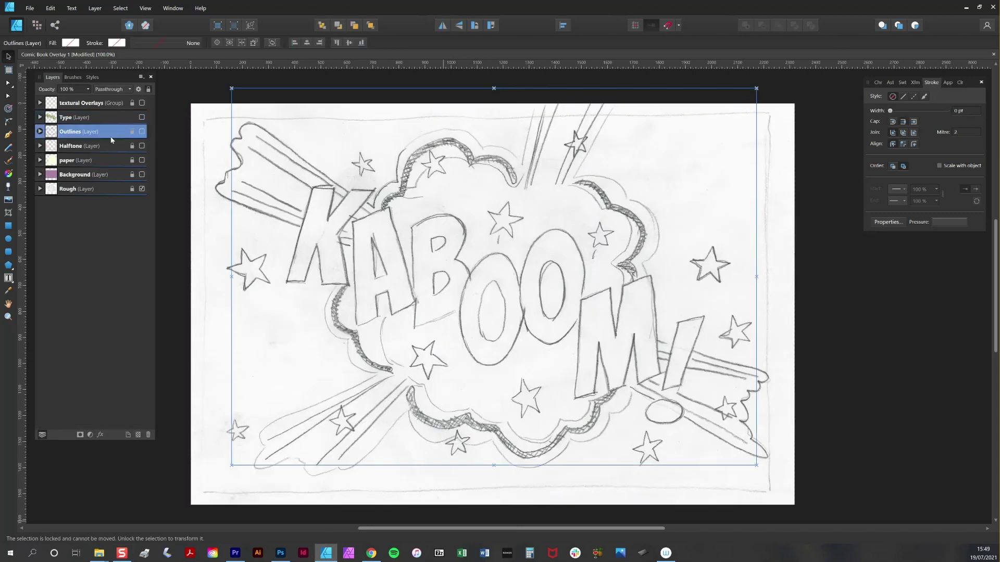
left_click(128, 435)
double_click(72, 131)
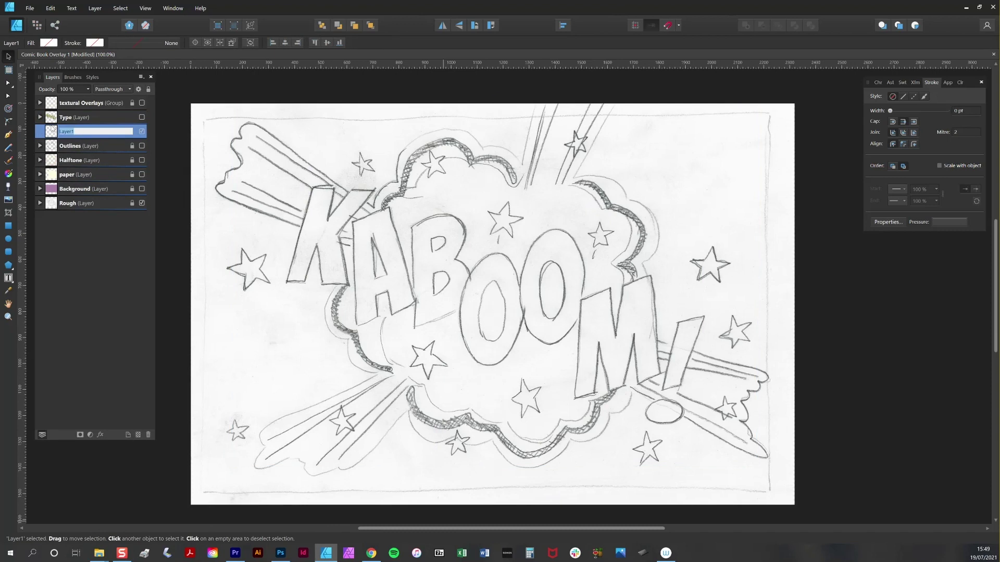
type("Stars")
key("Return")
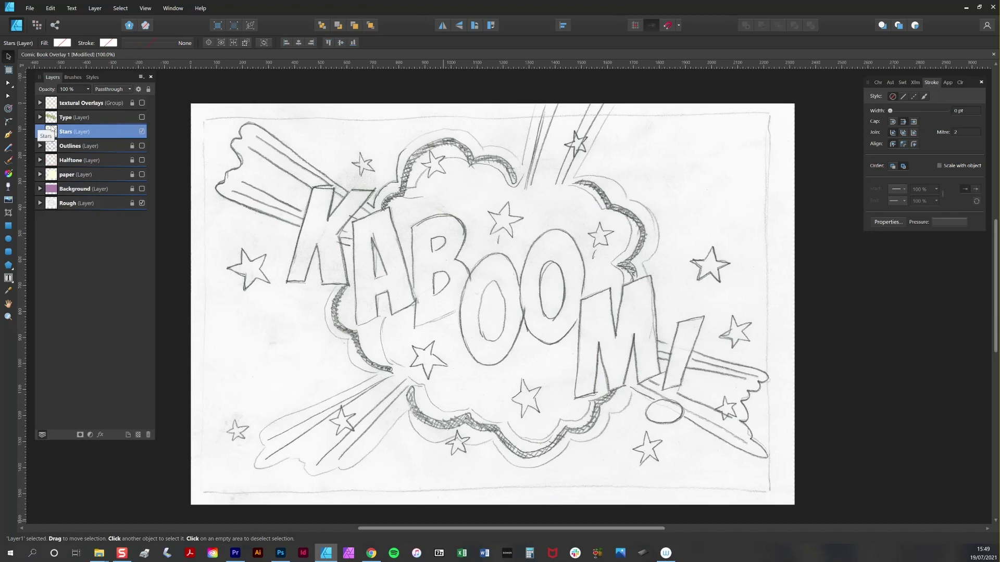
left_click(890, 83)
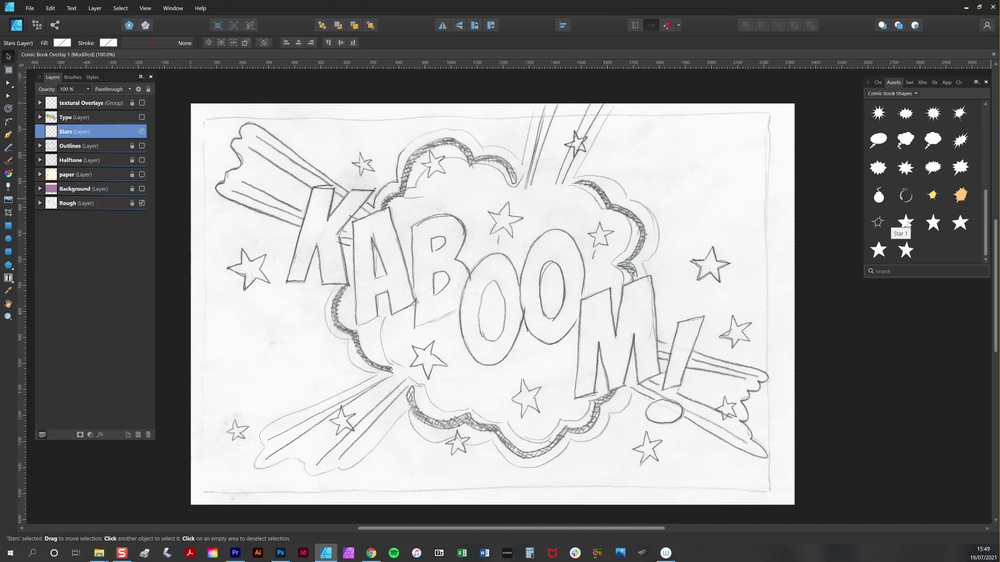
Place white Star assets over the sketched stars around the cloud, resizing and rotating to match
mouse_move(907, 225)
left_mouse_down()
mouse_move(709, 275)
mouse_move(738, 240)
mouse_move(712, 265)
mouse_move(716, 233)
mouse_move(750, 334)
mouse_move(734, 412)
left_mouse_up()
mouse_move(649, 455)
left_mouse_down()
mouse_move(661, 412)
mouse_move(526, 400)
mouse_move(473, 445)
left_mouse_up()
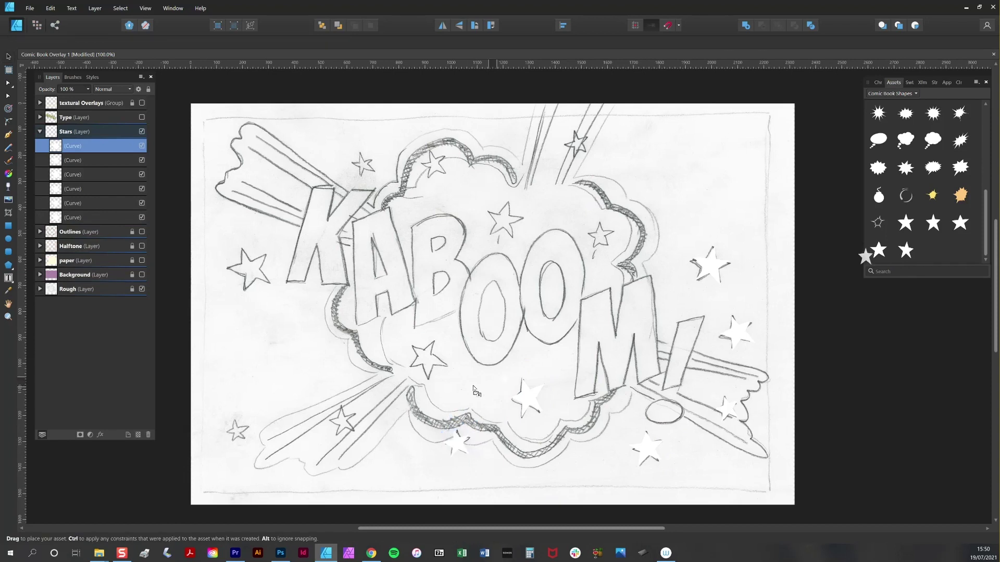
left_click_drag(875, 251, 427, 360)
mouse_move(368, 416)
left_mouse_down()
mouse_move(237, 421)
mouse_move(239, 431)
left_mouse_up()
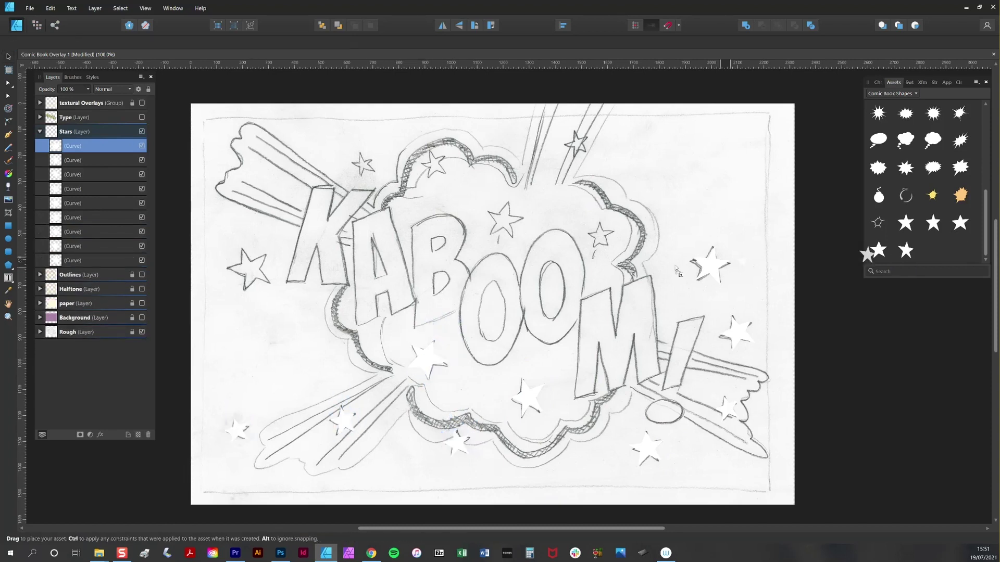
left_click_drag(878, 250, 235, 233)
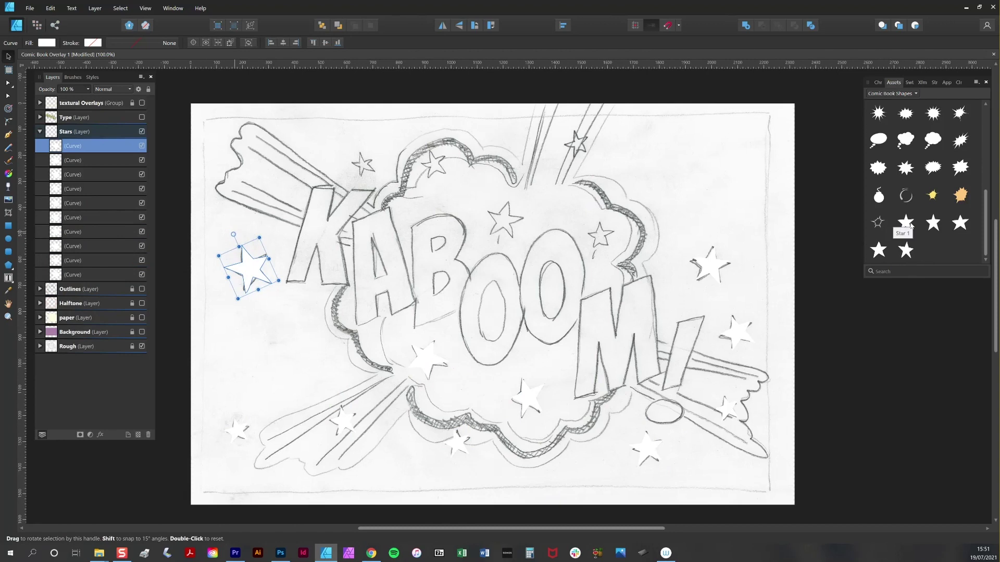
left_click_drag(906, 223, 601, 236)
left_click_drag(906, 222, 514, 210)
left_click_drag(530, 196, 531, 196)
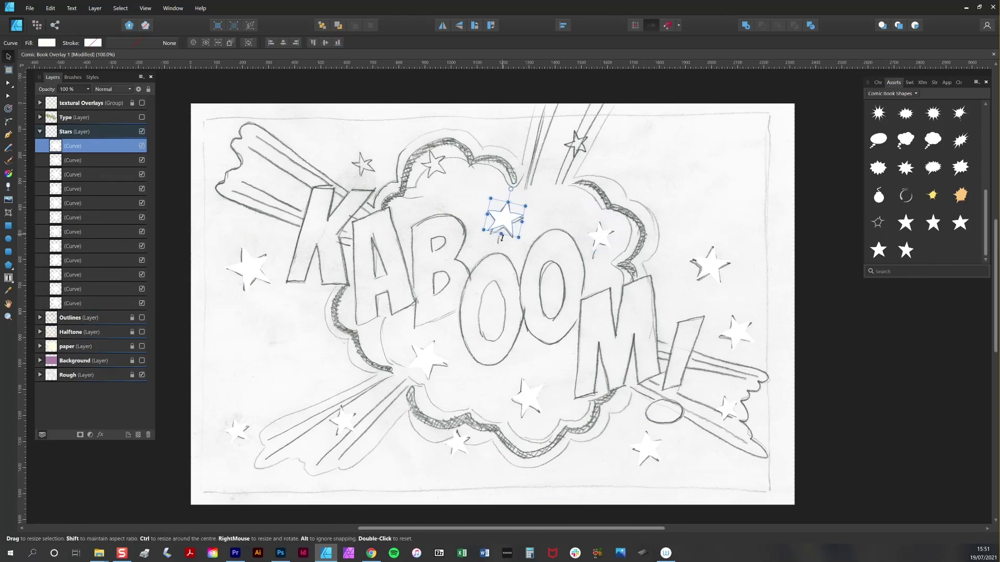
Add a final star near the cloud top, then merge all 15 stars with Add
mouse_move(878, 250)
left_mouse_down()
mouse_move(592, 137)
mouse_move(584, 150)
mouse_move(453, 152)
mouse_move(443, 172)
mouse_move(867, 250)
mouse_move(364, 164)
left_mouse_up()
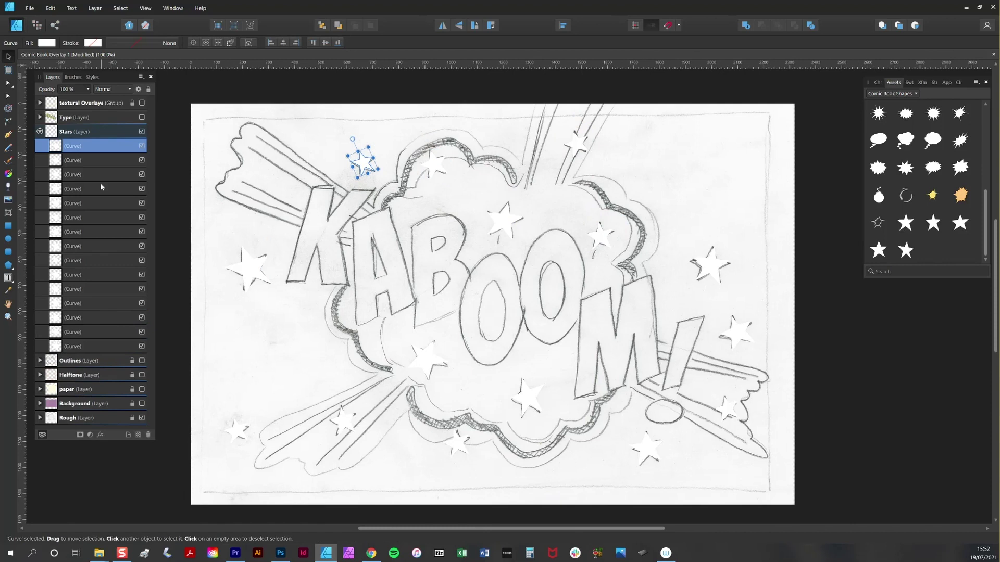
left_click(104, 347, "shift")
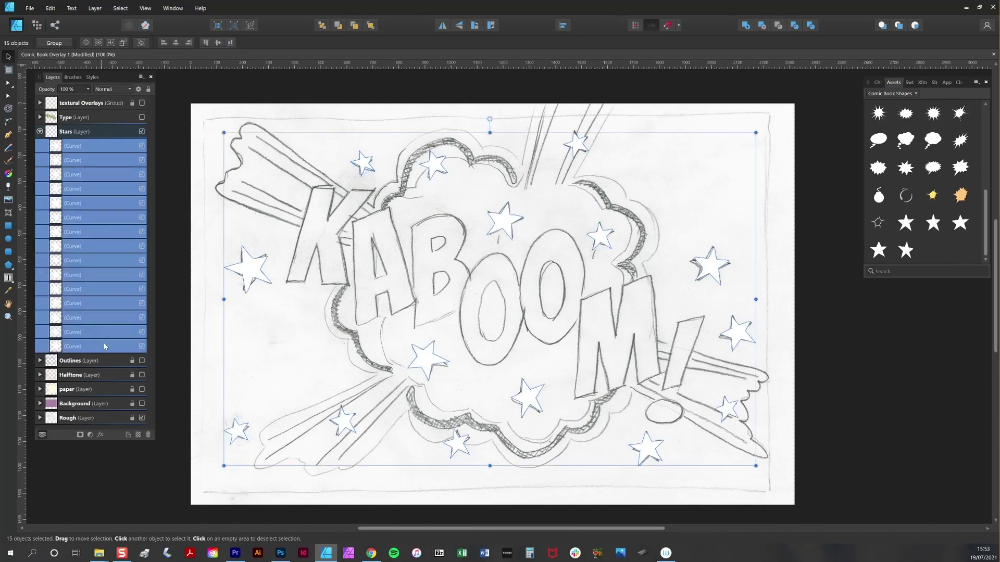
left_click(747, 25)
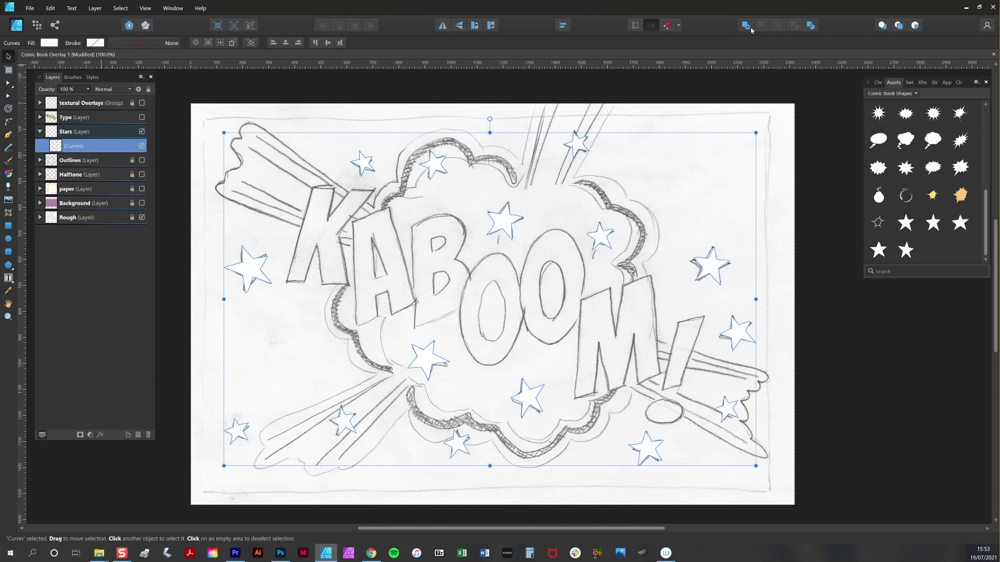
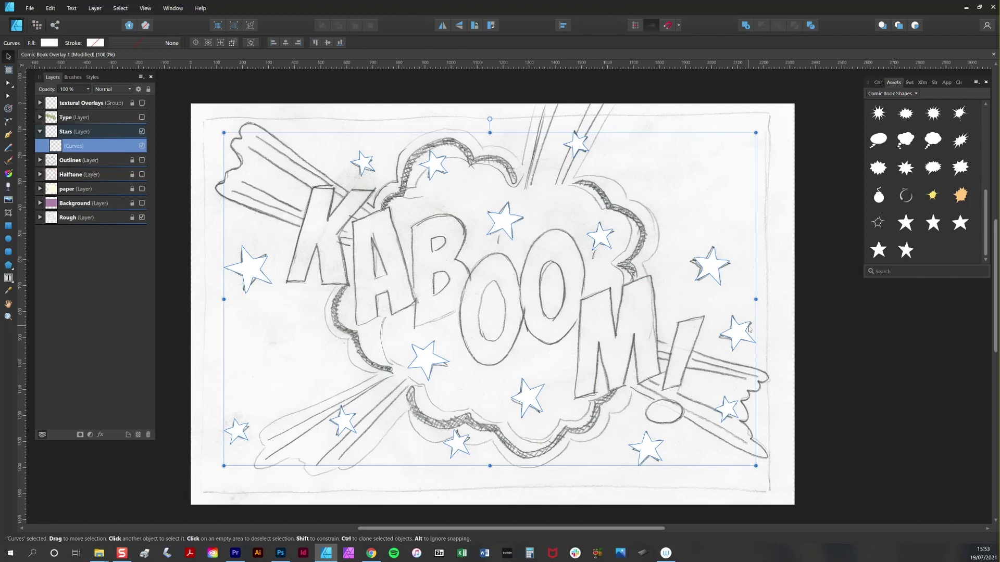
Show the Outlines, Halftone, paper and Background layers, toggle Rough sketch, and show the green KABOOM type
left_click(142, 160)
left_click(142, 174)
left_click(142, 189)
left_click(142, 203)
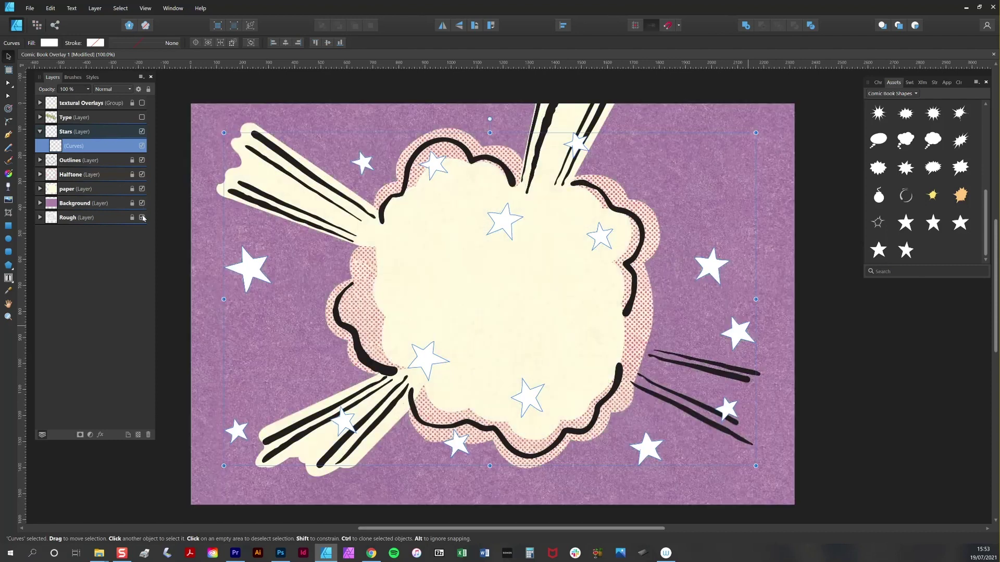
left_click(142, 218)
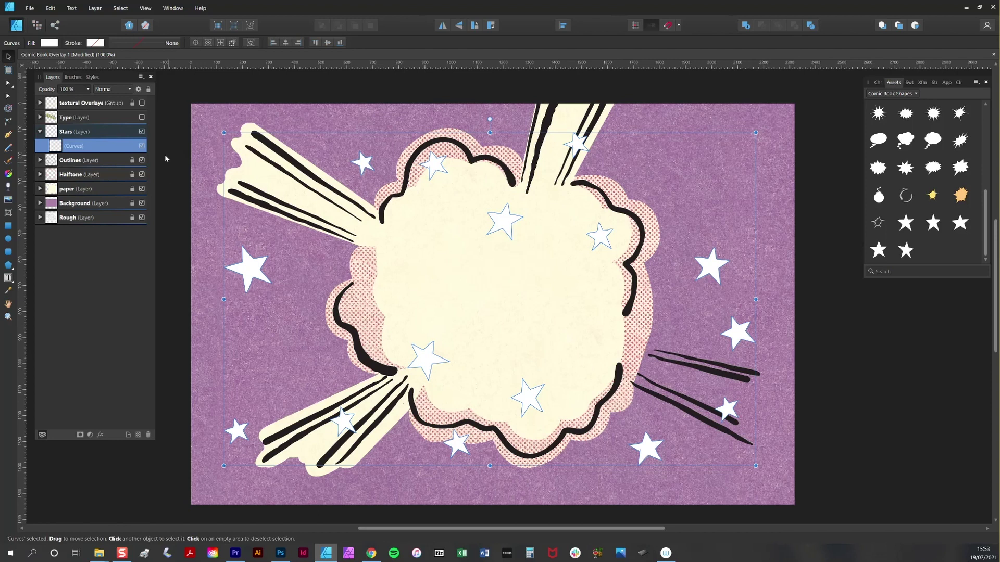
left_click(142, 117)
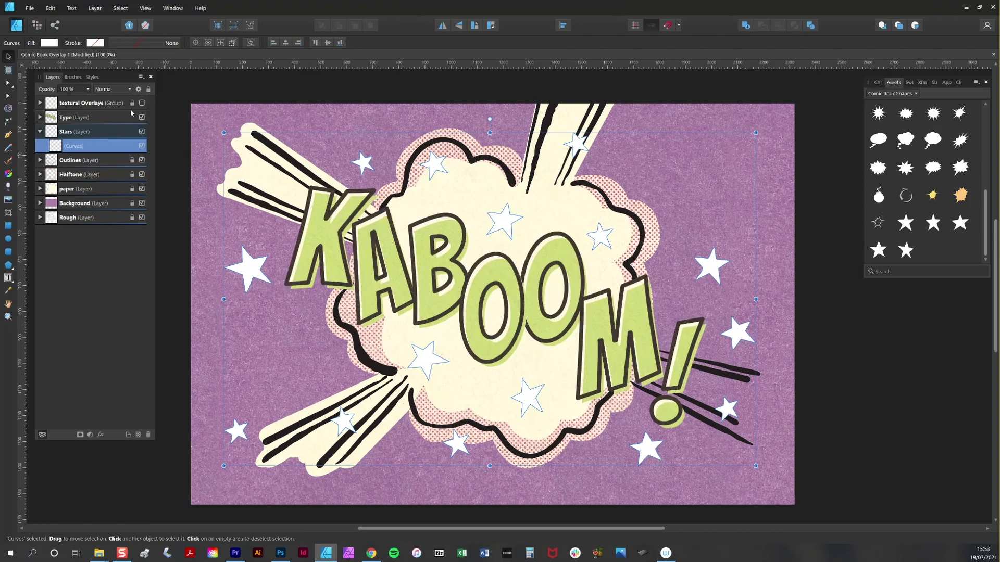
Give the stars the orange Comic Book pattern style and adjust its fill texture
left_click(93, 77)
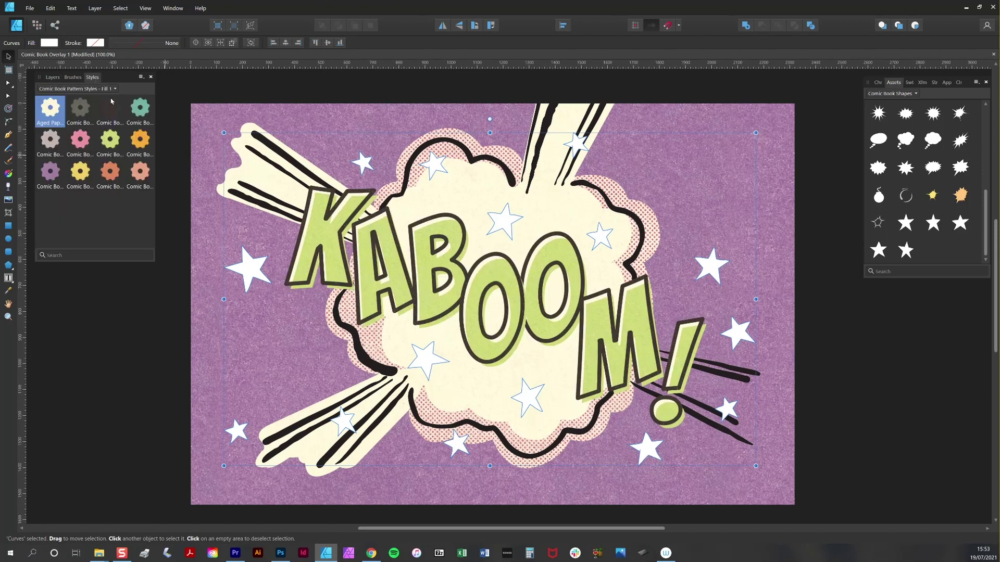
left_click(140, 140)
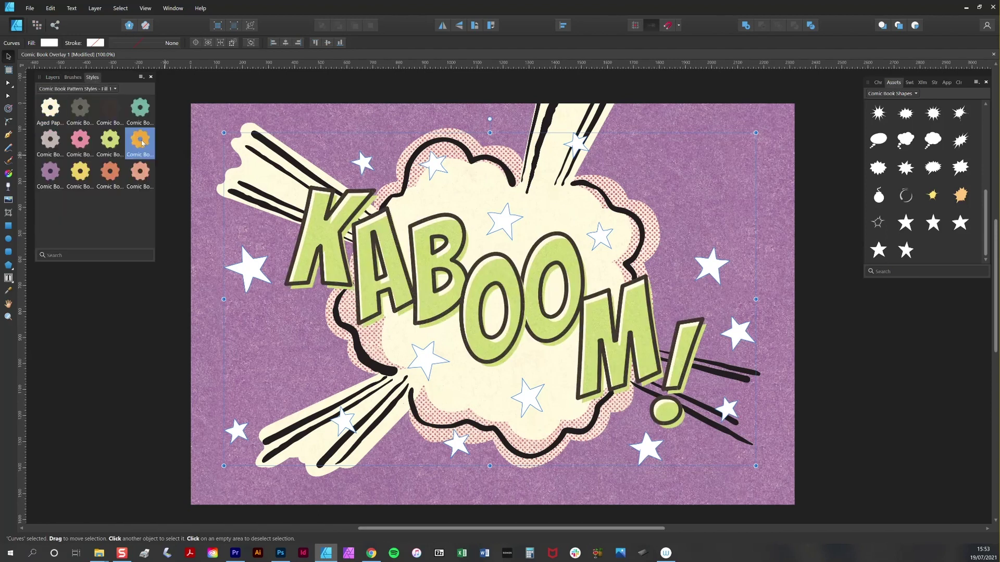
key("g")
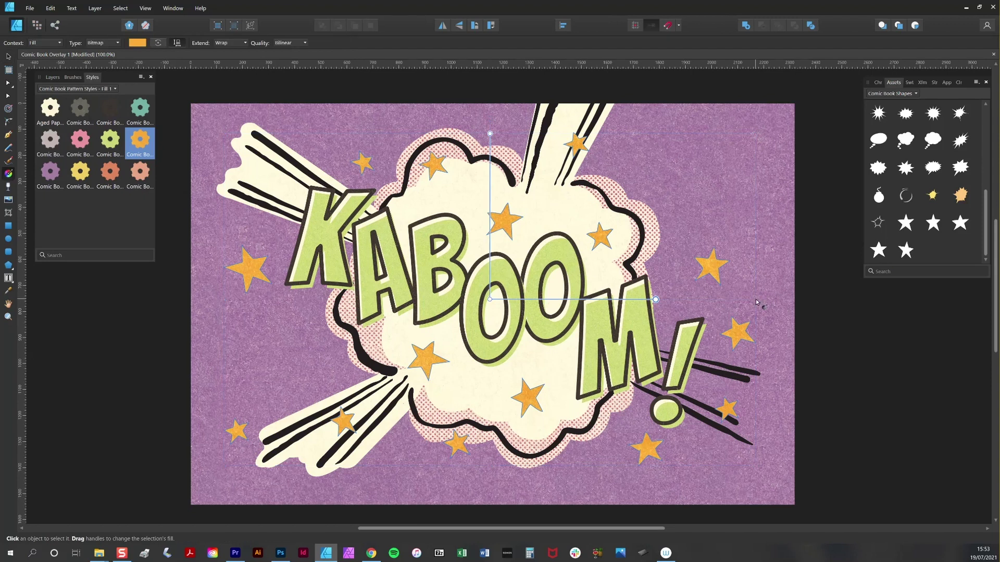
left_click(8, 57)
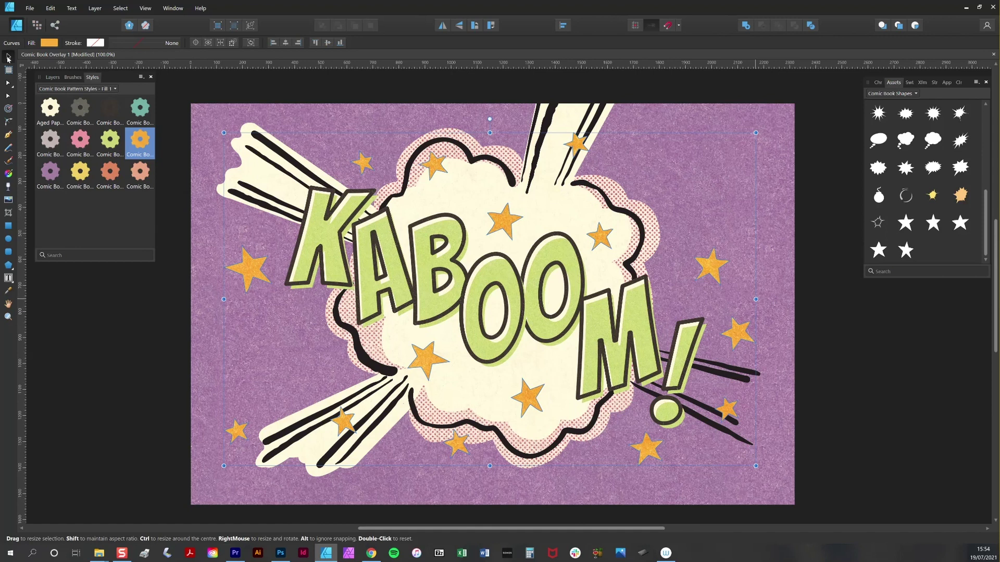
left_click(52, 77)
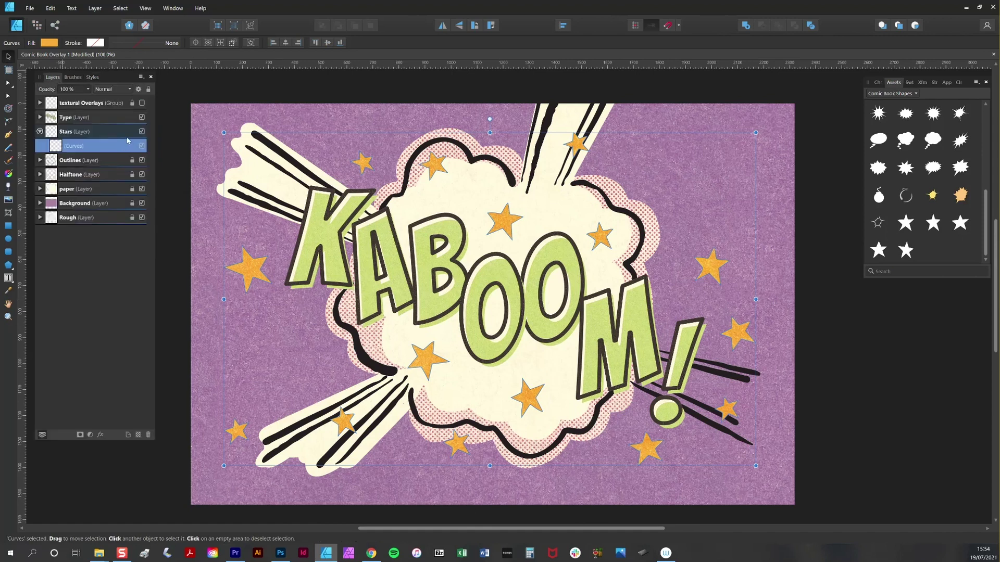
Duplicate the stars and name the two copies 'Stars Orange' and 'Paper Stars'
key("ctrl+j")
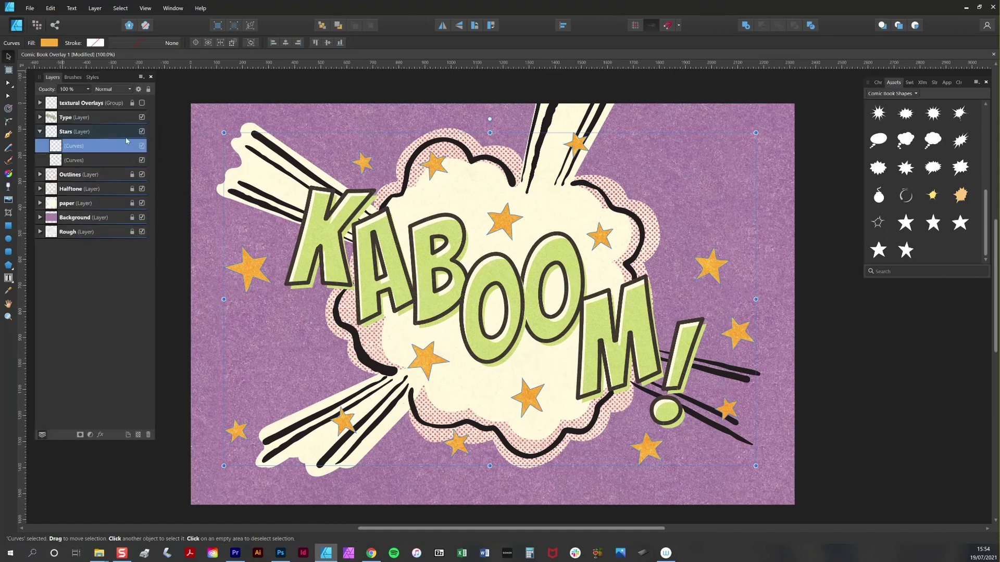
double_click(79, 147)
type("Stars")
type(" Orag")
type("nge")
key("Return")
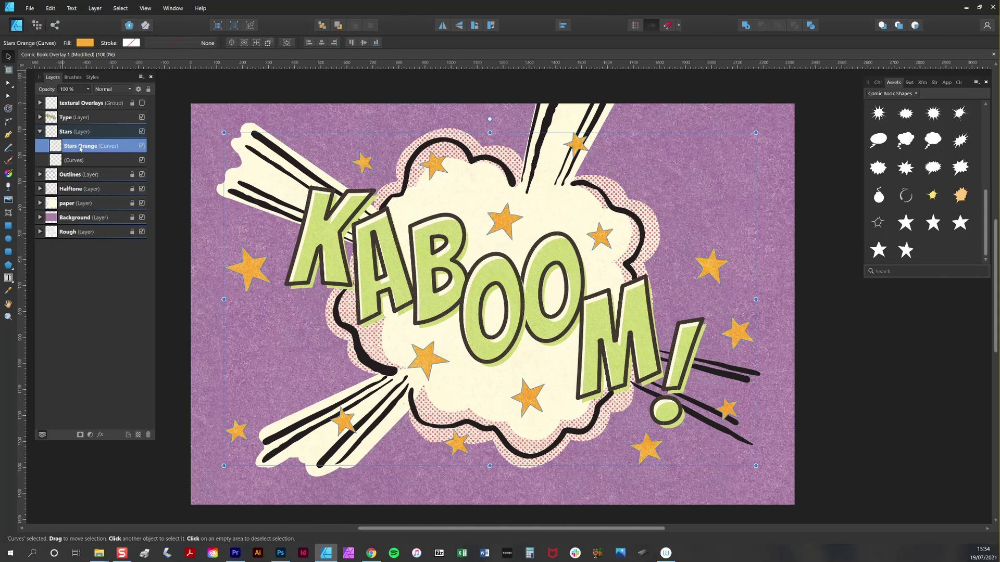
double_click(78, 160)
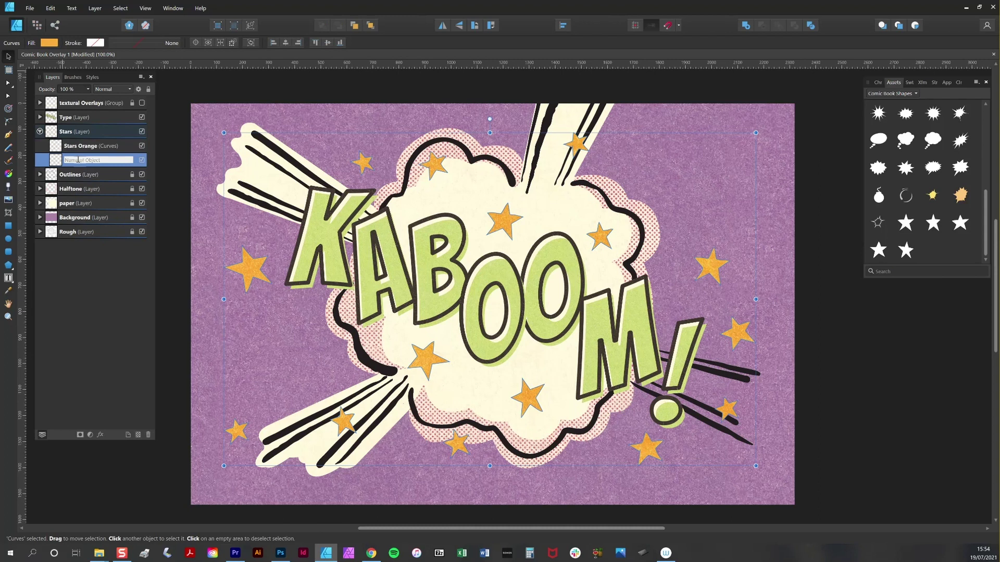
type("Paper")
type("Stars")
key("Return")
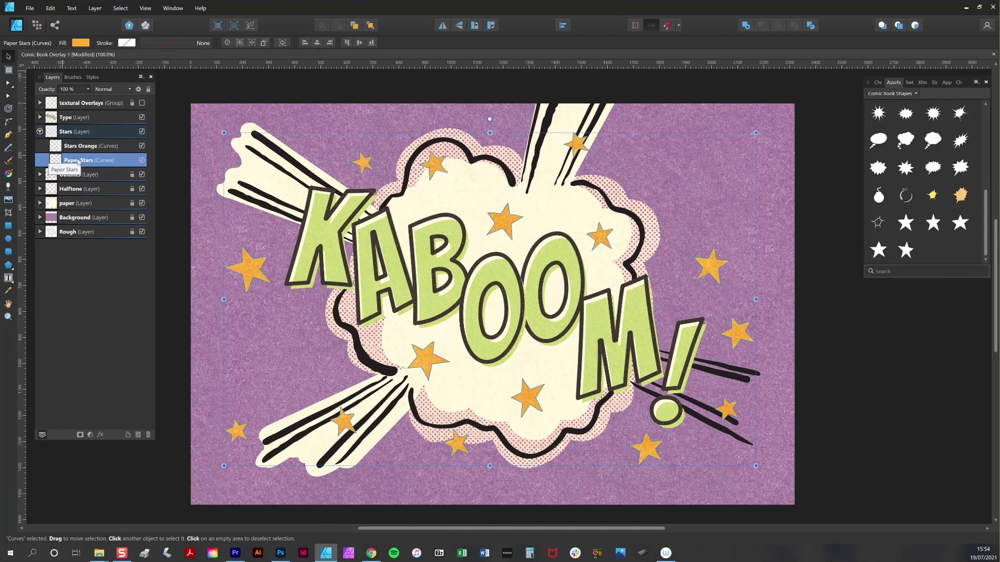
double_click(121, 161)
key("Return")
Give Paper Stars the cream Aged Paper style and rescale its texture with the Fill tool
left_click(92, 77)
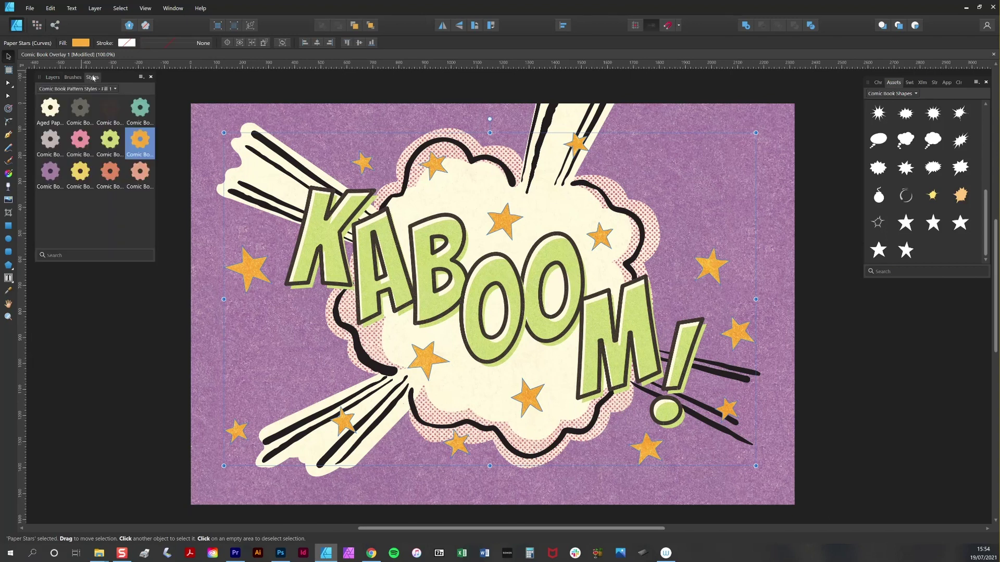
left_click(58, 112)
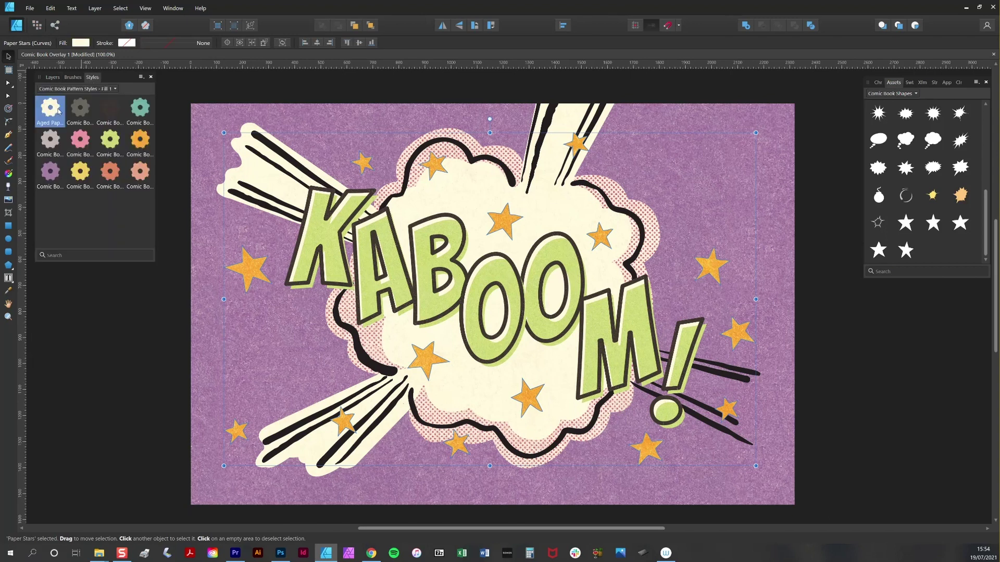
left_click(9, 174)
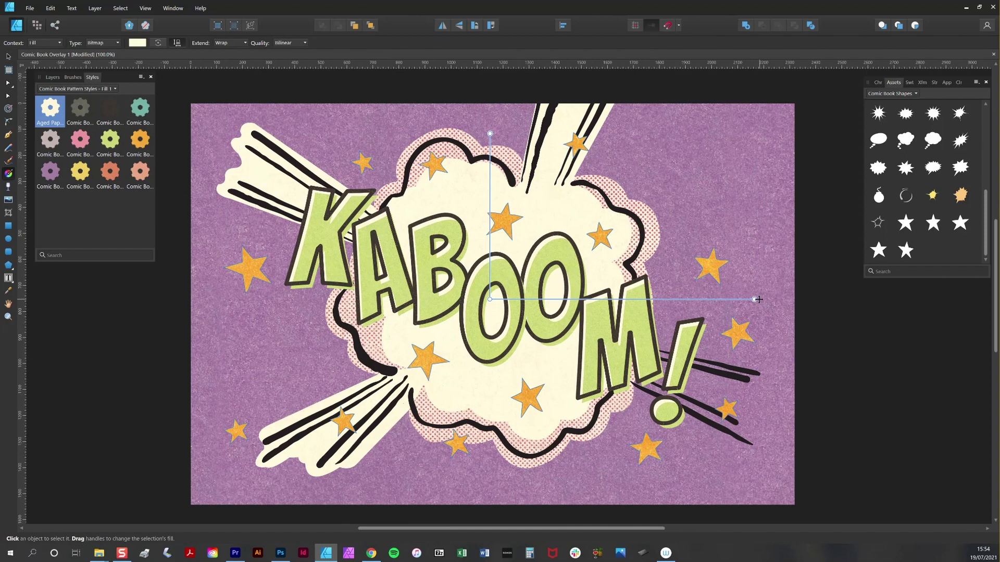
left_click_drag(756, 299, 656, 300)
left_click_drag(656, 299, 693, 298)
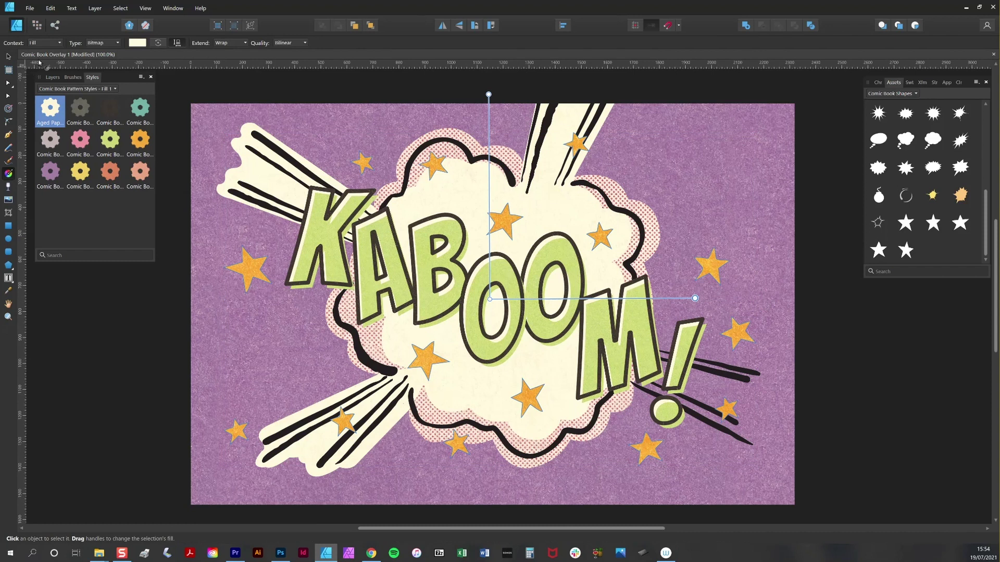
left_click(9, 56)
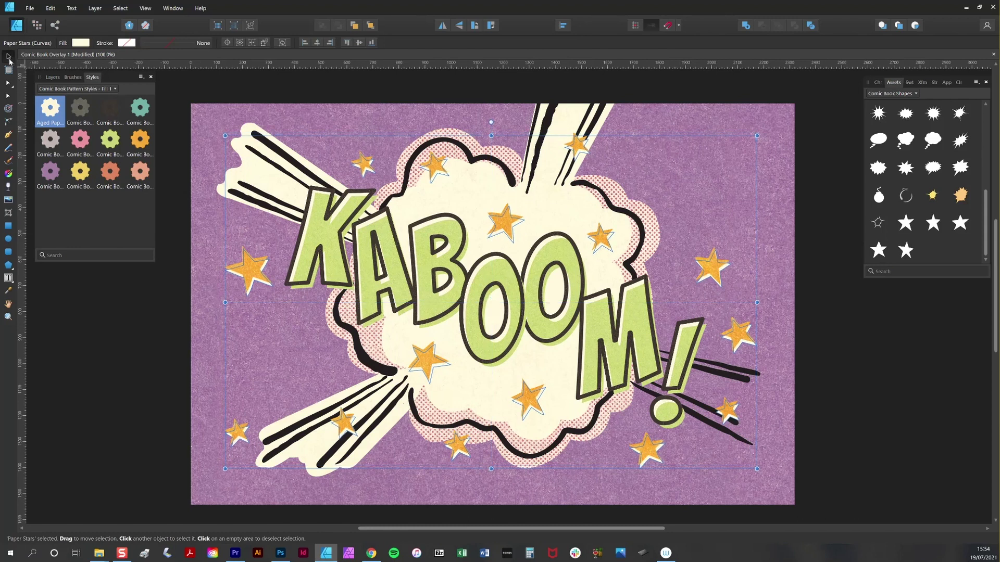
left_click(873, 357)
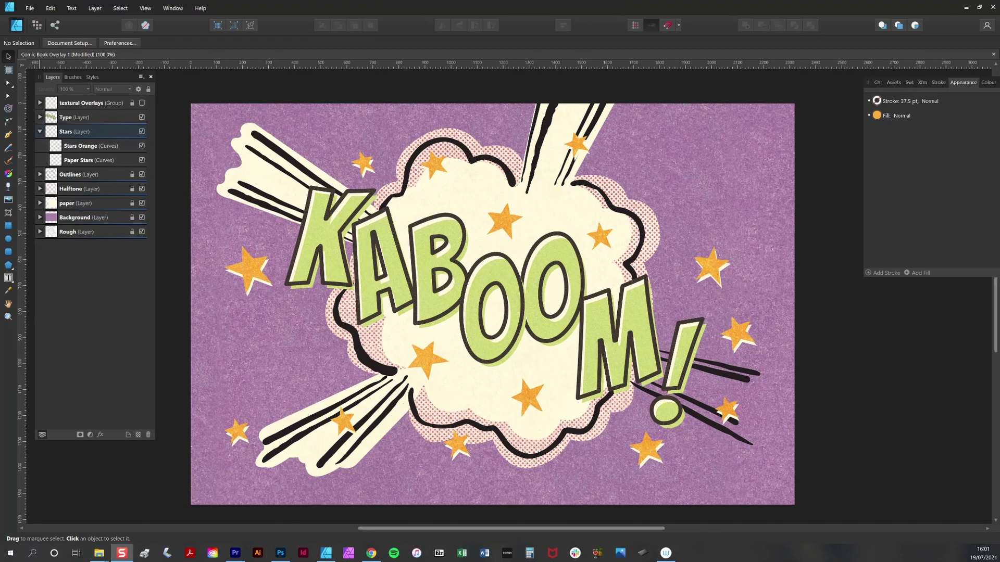
Duplicate Stars Orange and rename the new copy 'Stars Stroke'
left_click(115, 148)
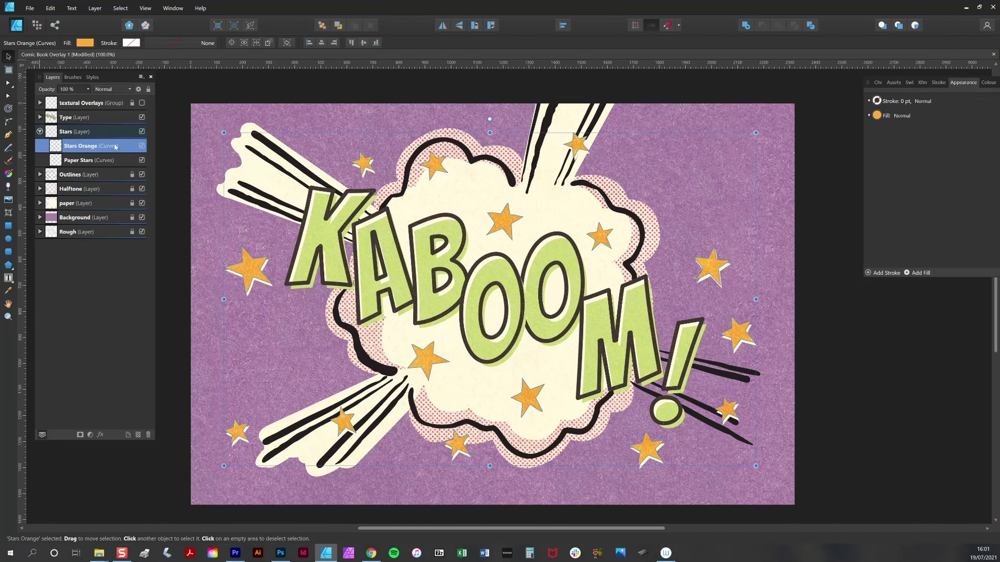
key("ctrl+j")
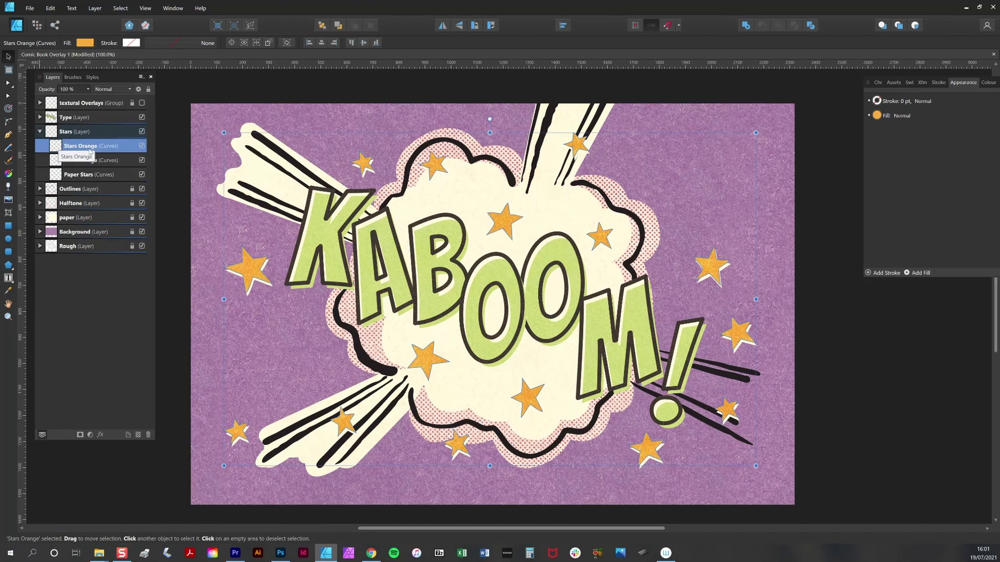
double_click(93, 146)
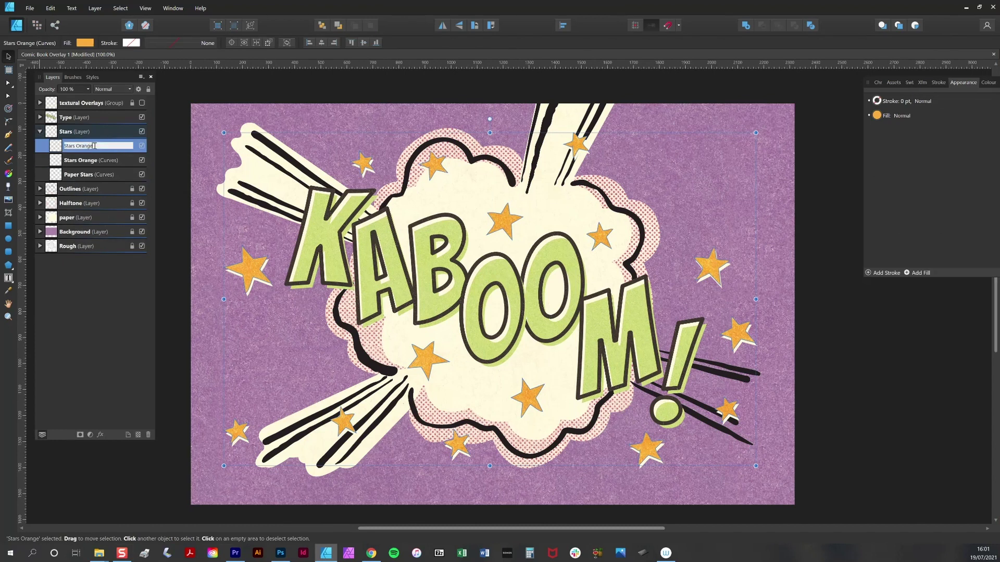
key("BackSpace")
key("BackSpace")
key("BackSpace")
key("BackSpace")
key("BackSpace")
type("Stroke")
key("Return")
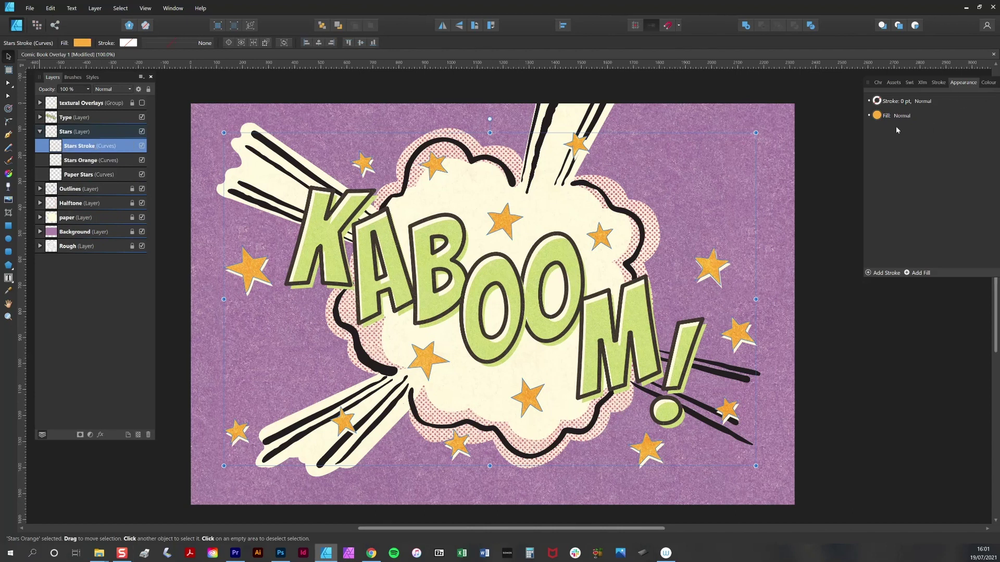
Set the Stars Stroke fill to None and give it a 3 pt dark outline
left_click(879, 117)
left_click(879, 117)
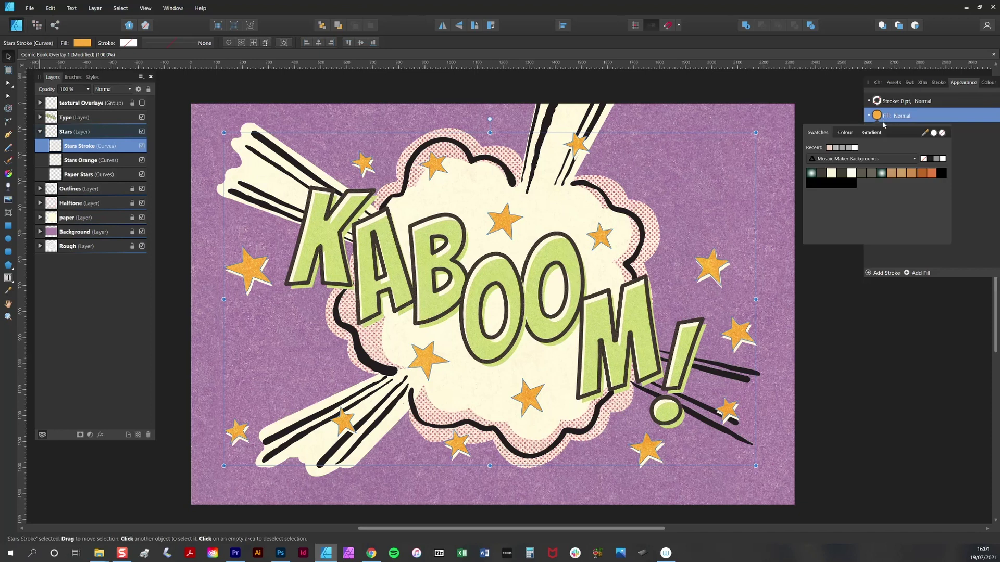
left_click(942, 133)
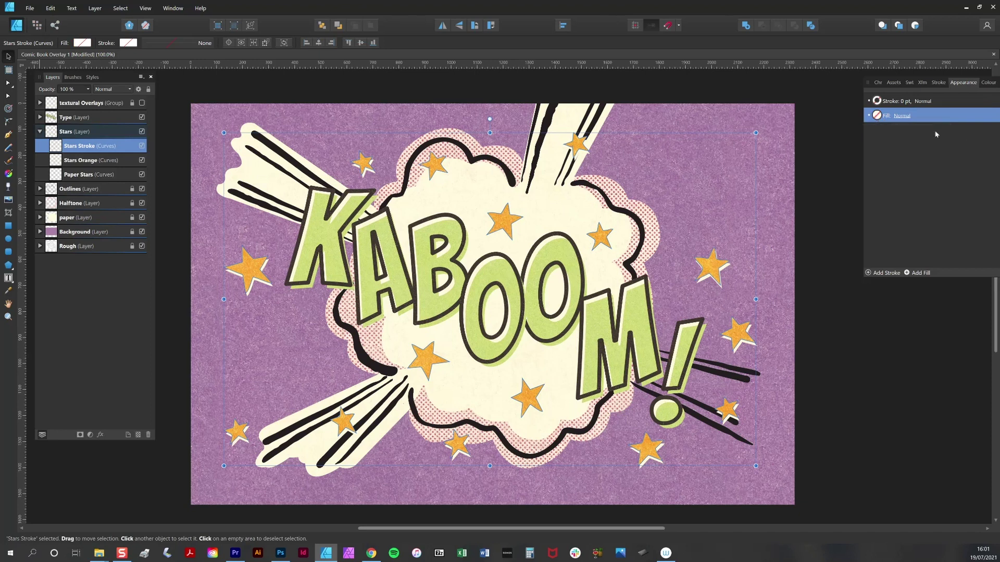
left_click(880, 101)
left_click(880, 101)
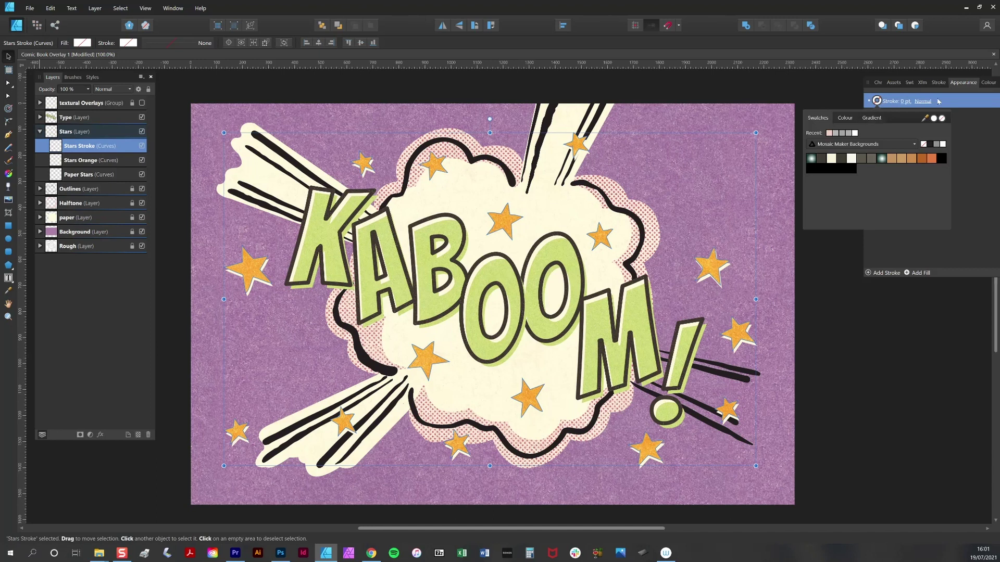
left_click(906, 102)
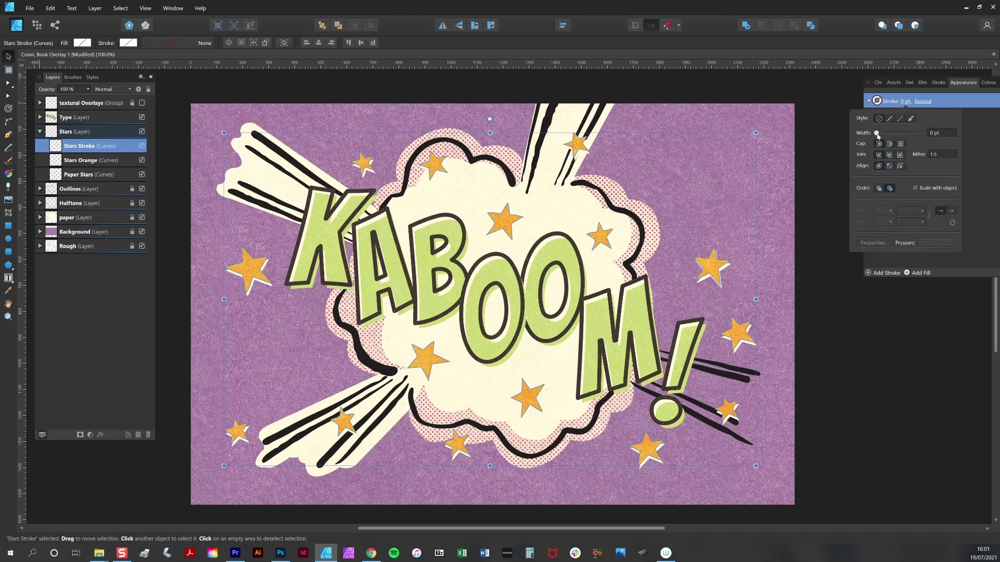
left_click_drag(876, 133, 888, 134)
left_click(946, 133)
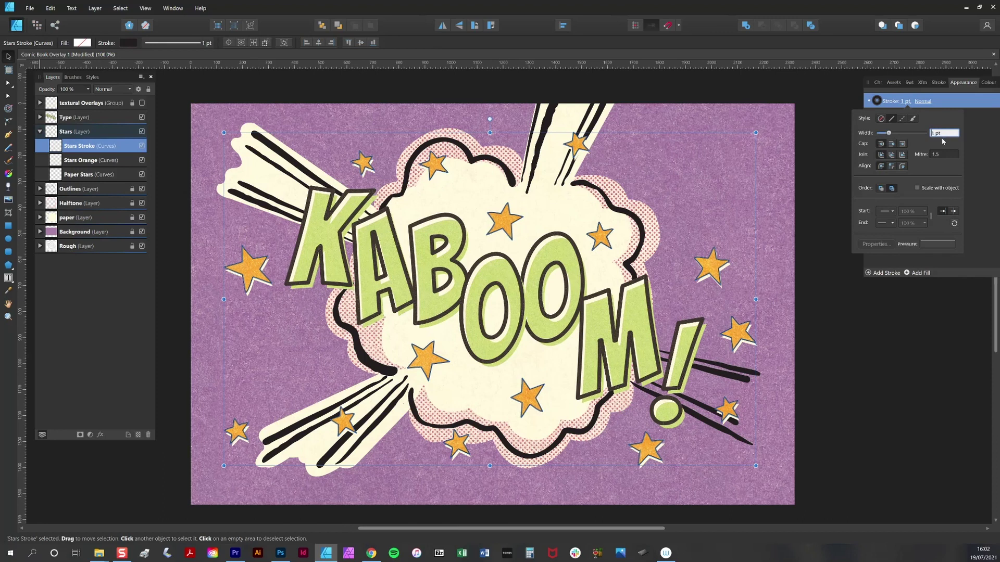
type("3")
key("Return")
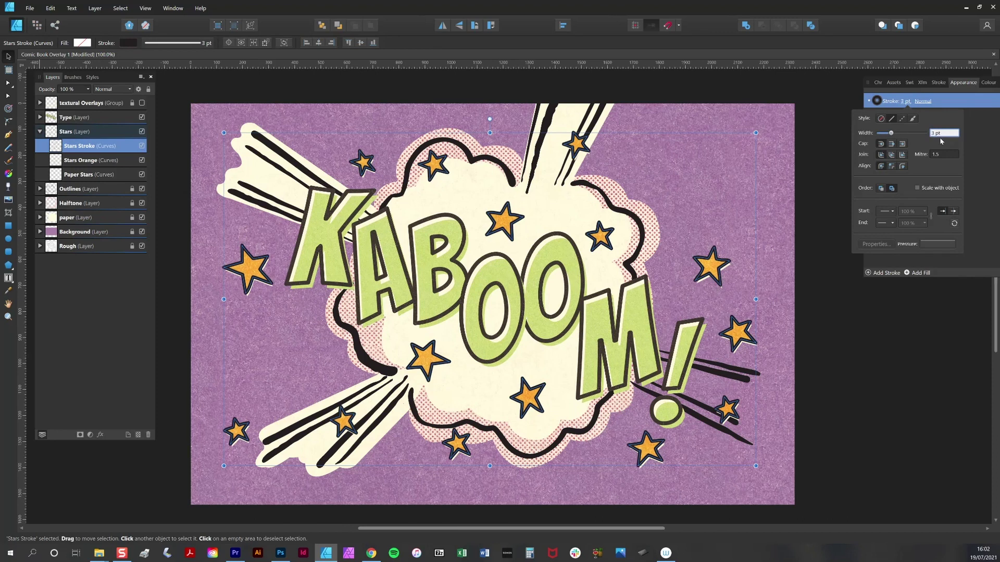
key("ctrl+d")
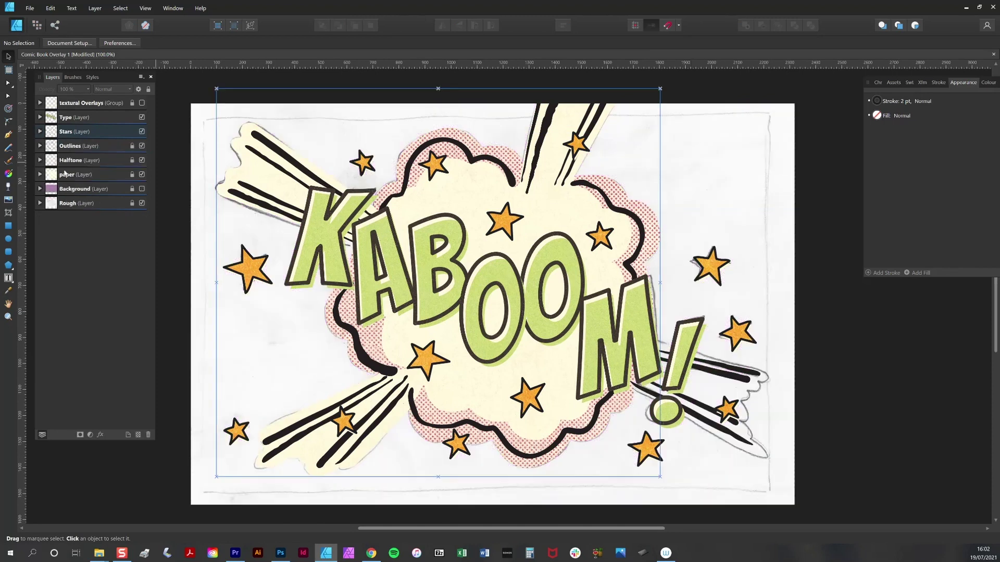
Trace a closed shape along the trail beneath the exclamation mark
left_click_drag(768, 458, 769, 461)
left_click(751, 440)
left_click(742, 421)
left_click(749, 391)
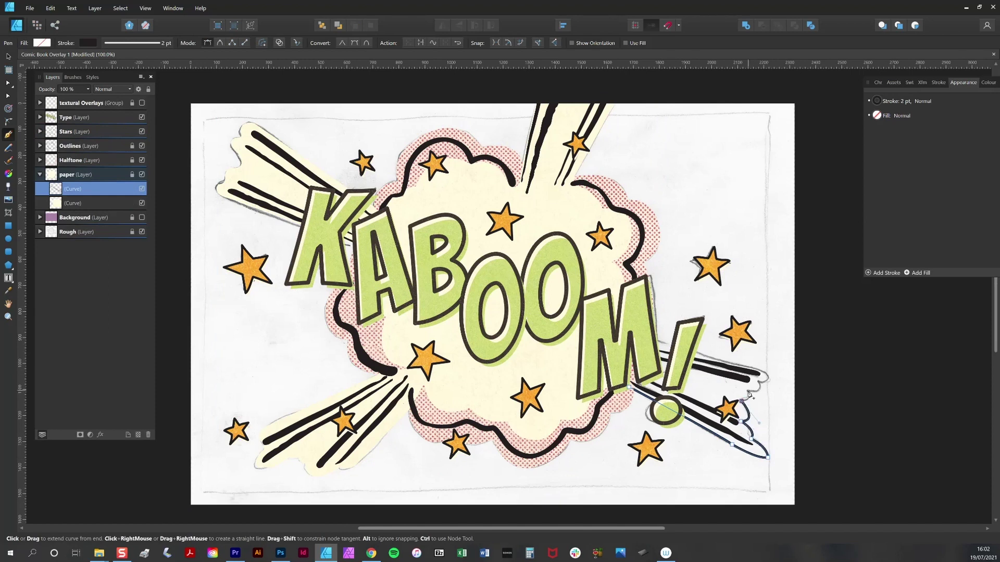
left_click(761, 371)
left_click(631, 388)
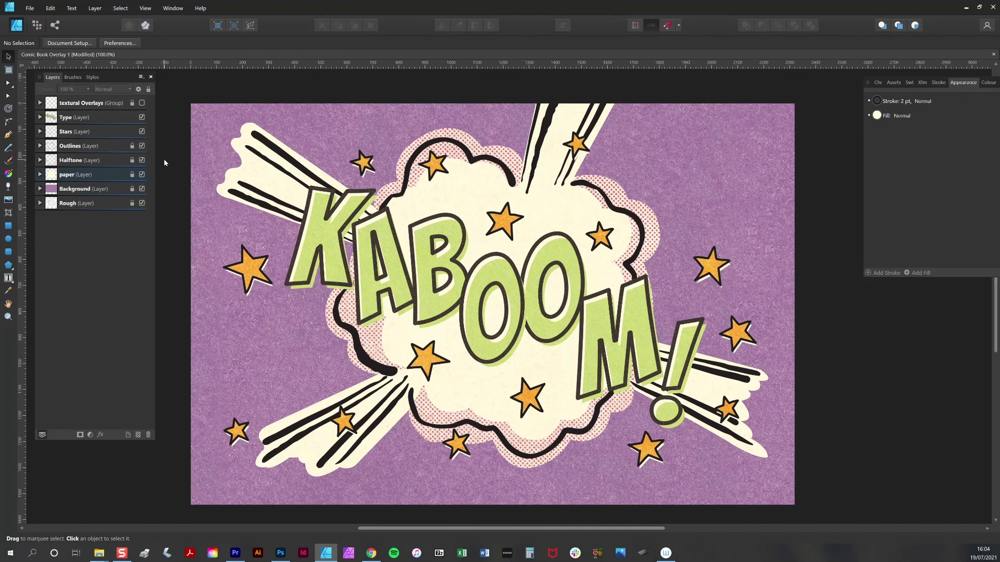
Add a new layer above Outlines and set up a dark, full-opacity Vintage Comic vector brush
left_click(92, 147)
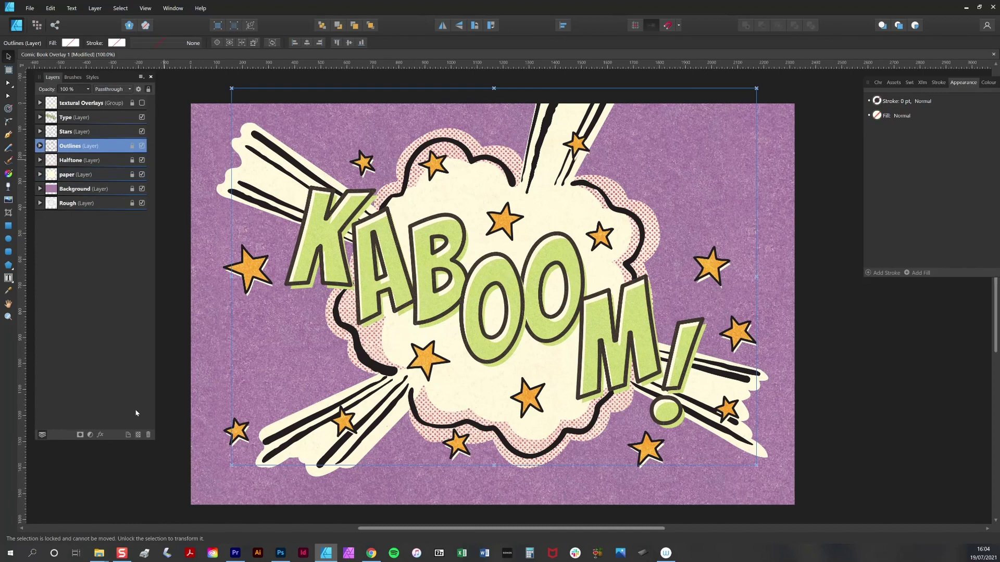
left_click(128, 435)
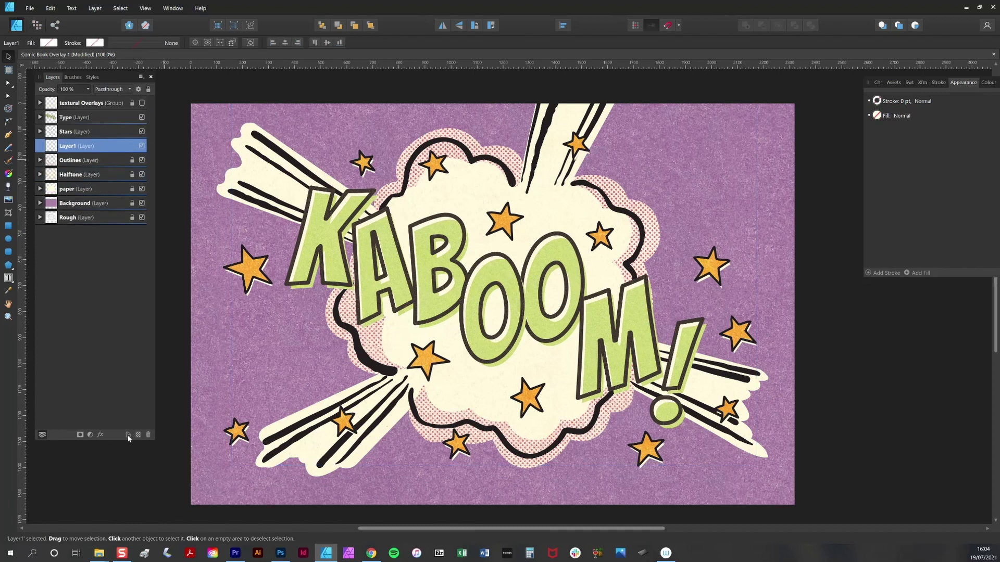
left_click(73, 78)
left_click(109, 199)
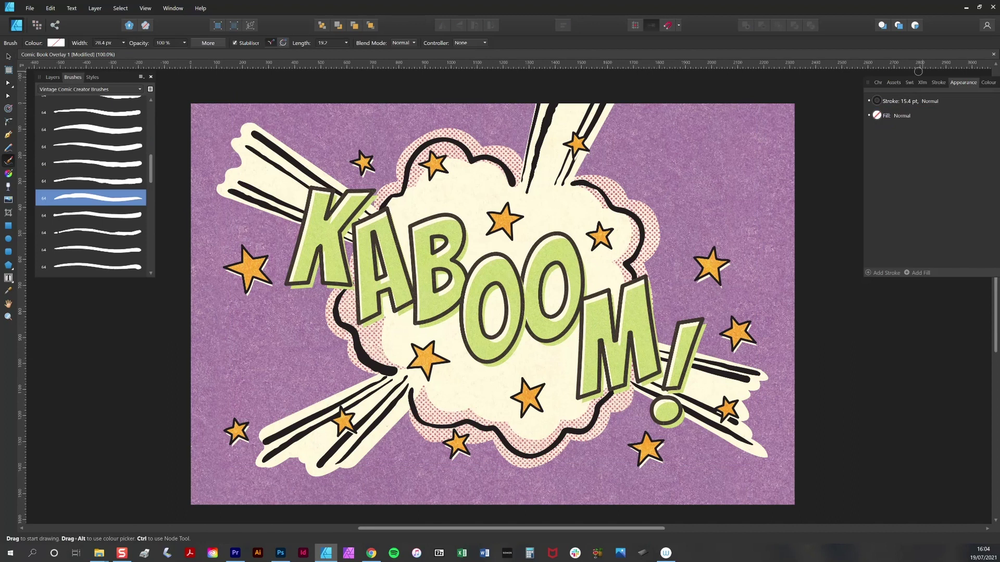
left_click(989, 82)
left_click(902, 81)
left_click(907, 159)
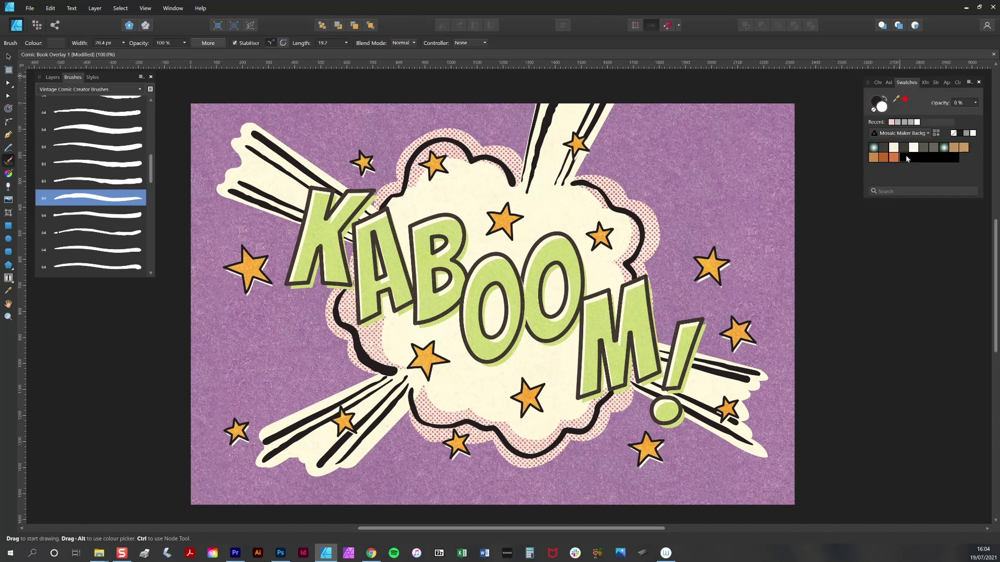
left_click(875, 110)
key("x")
Paint short dark motion marks around the KABOOM letters, stars and exclamation dot
left_click_drag(450, 201, 471, 216)
key("bracketleft")
key("bracketleft")
key("bracketleft")
left_click_drag(554, 223, 576, 234)
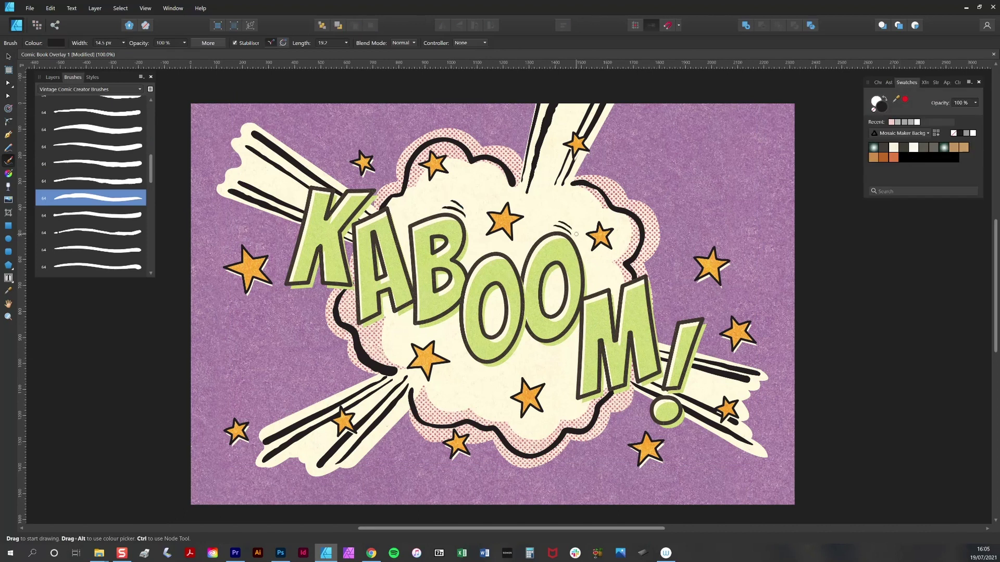
left_click_drag(441, 348, 450, 344)
left_click_drag(368, 329, 384, 322)
left_click_drag(289, 265, 286, 241)
left_click_drag(284, 259, 280, 239)
mouse_move(658, 306)
left_mouse_down()
mouse_move(663, 282)
mouse_move(654, 282)
left_mouse_up()
mouse_move(650, 424)
left_mouse_down()
mouse_move(646, 406)
mouse_move(633, 427)
left_mouse_up()
left_click_drag(697, 268, 686, 269)
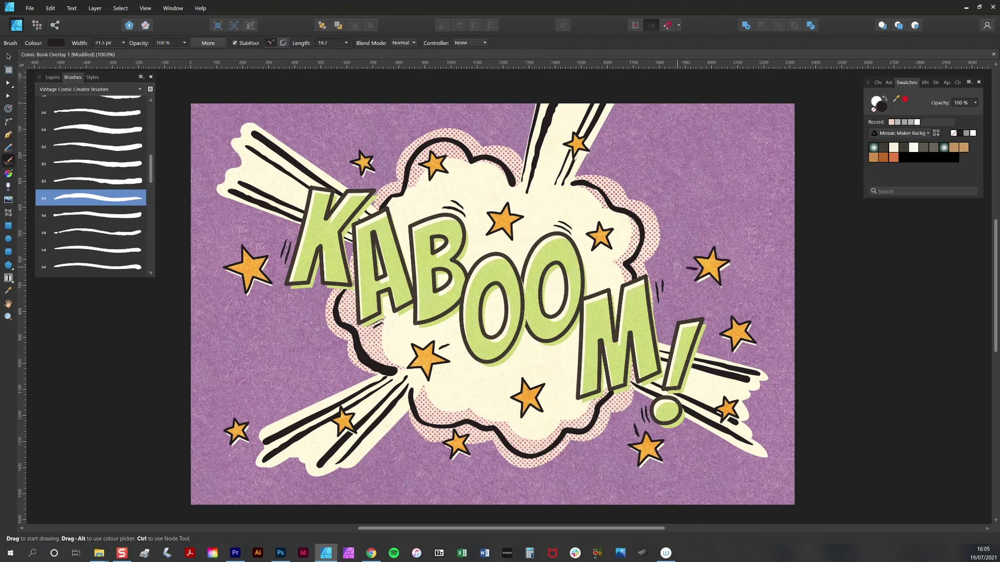
left_click_drag(497, 249, 505, 232)
left_click_drag(439, 189, 441, 175)
key("bracketleft")
left_click_drag(494, 369, 517, 354)
Move the Outlines 2 layer above the Type layer
left_click(52, 77)
left_click(75, 117)
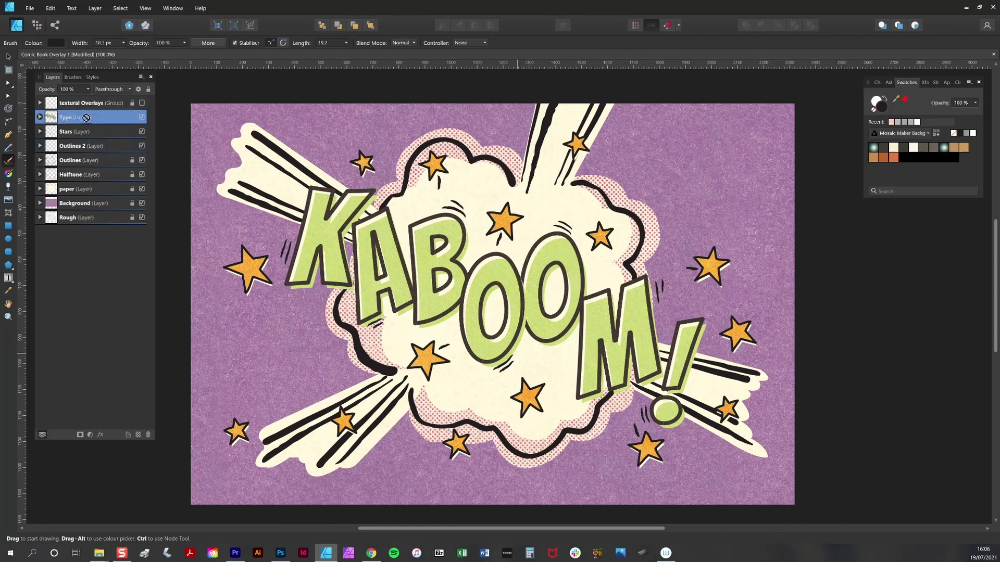
left_click_drag(78, 147, 46, 113)
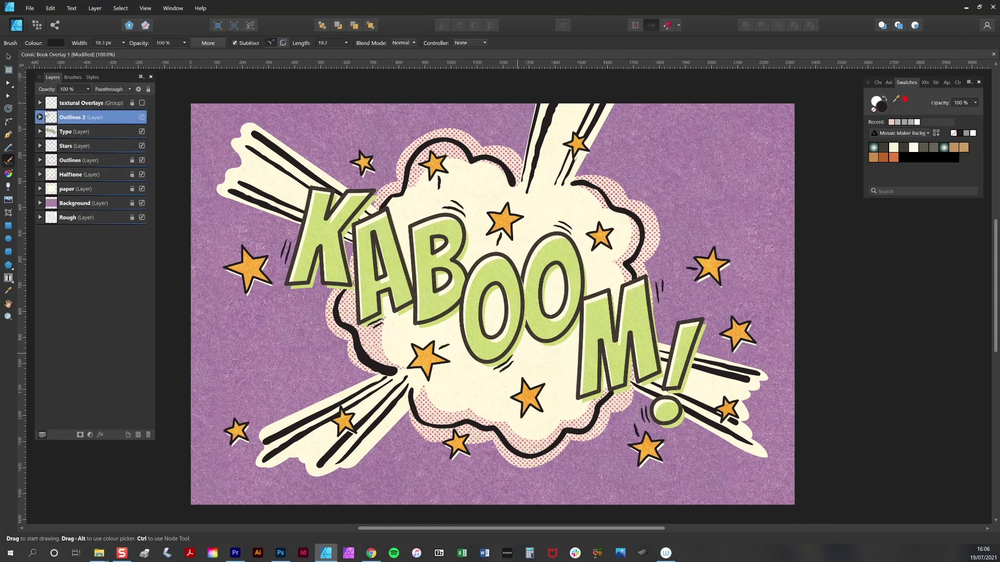
Apply a different comic brush to the motion mark under the O and thin it
scroll(503, 358, "up", 2)
key("a")
left_click(504, 399)
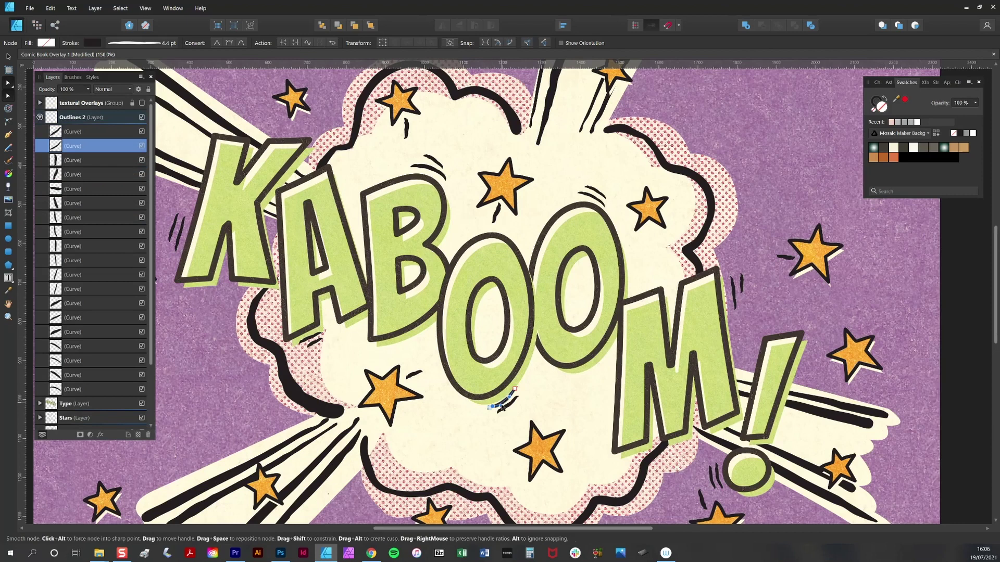
left_click(72, 77)
scroll(151, 180, "down", 2)
scroll(152, 181, "down", 5)
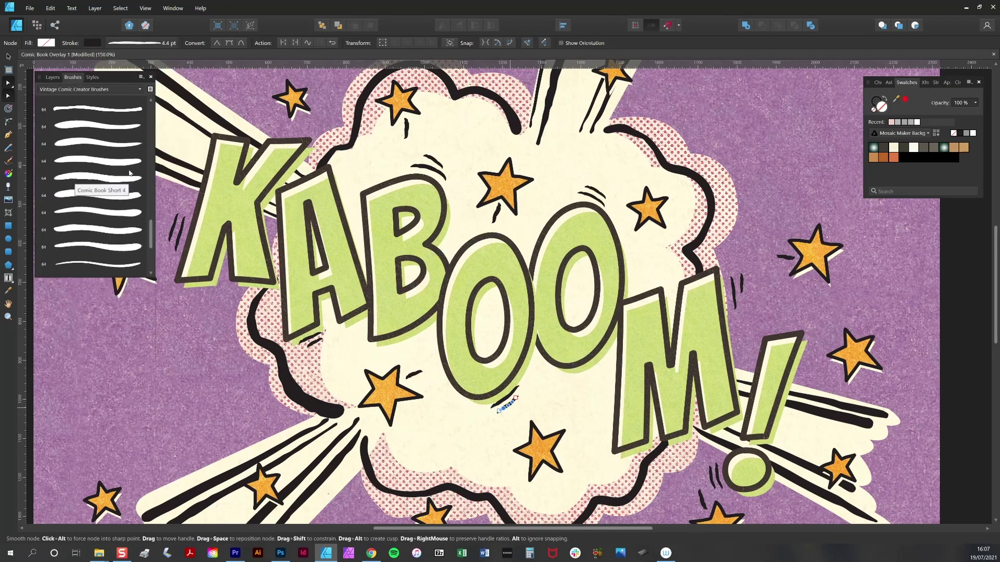
left_click(94, 144)
left_click(157, 46)
left_click_drag(157, 45, 112, 45)
key("ctrl+1")
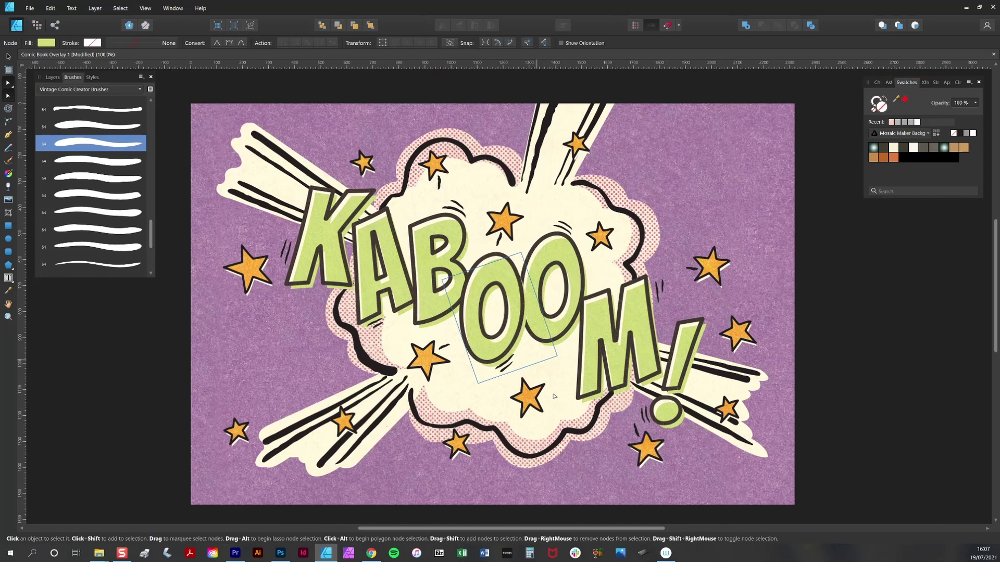
left_click(826, 350)
Apply the brush to the mark beside the right star and thin it to about 5.7 pt
left_click(690, 268)
left_click(104, 142)
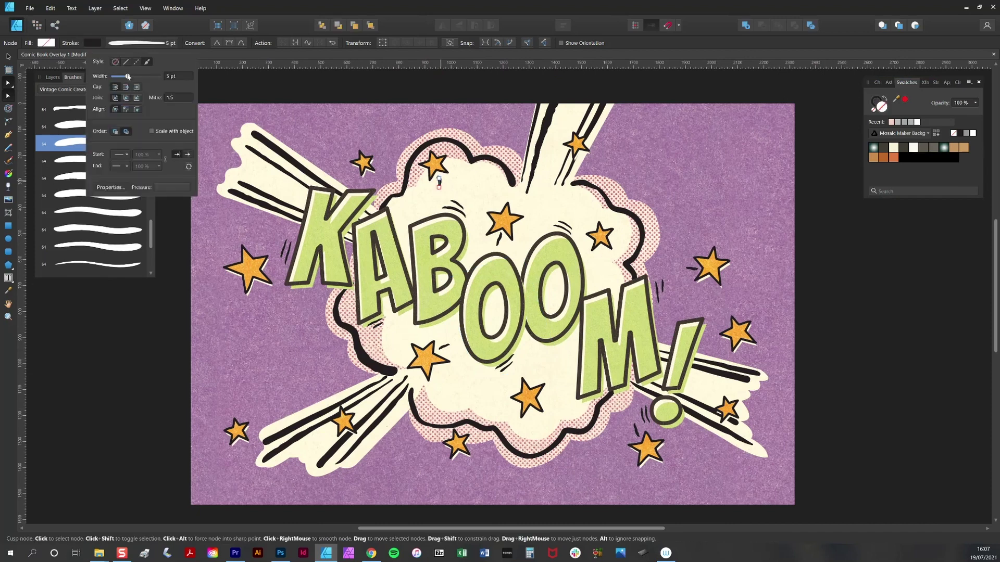
left_click(133, 43)
left_click_drag(136, 77, 126, 77)
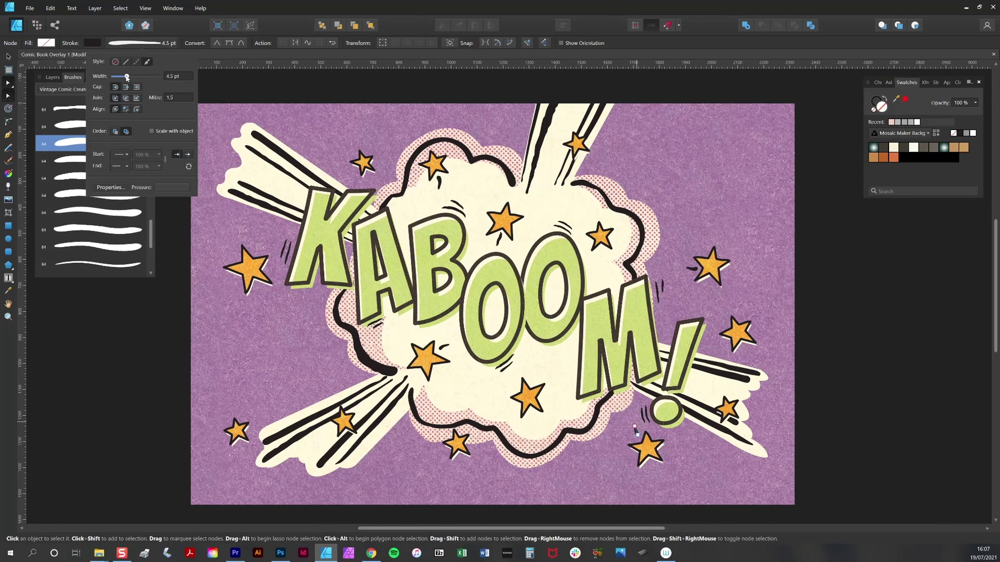
left_click(846, 287)
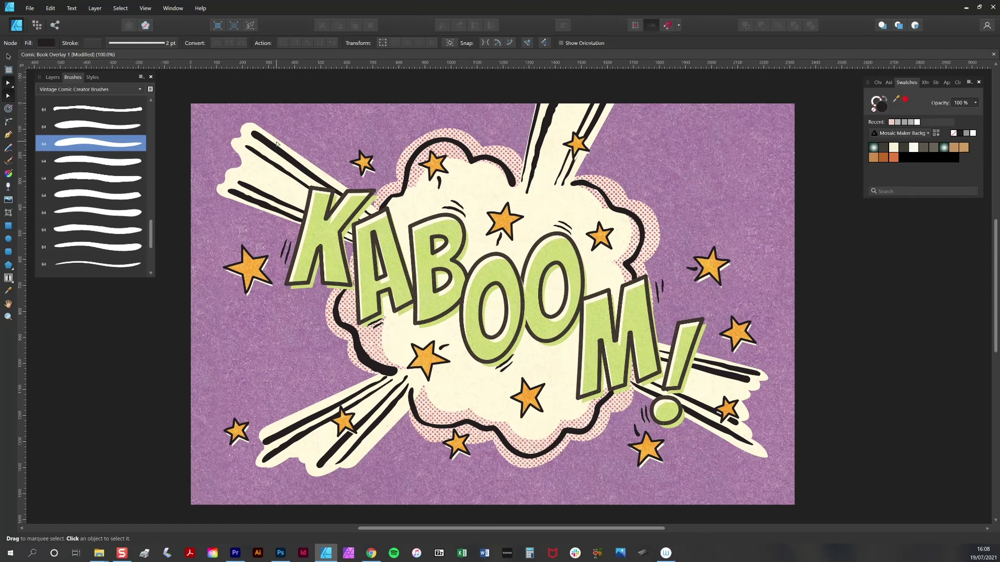
Select outline curves and the top and right burst rays to check their strokes
left_click(262, 196)
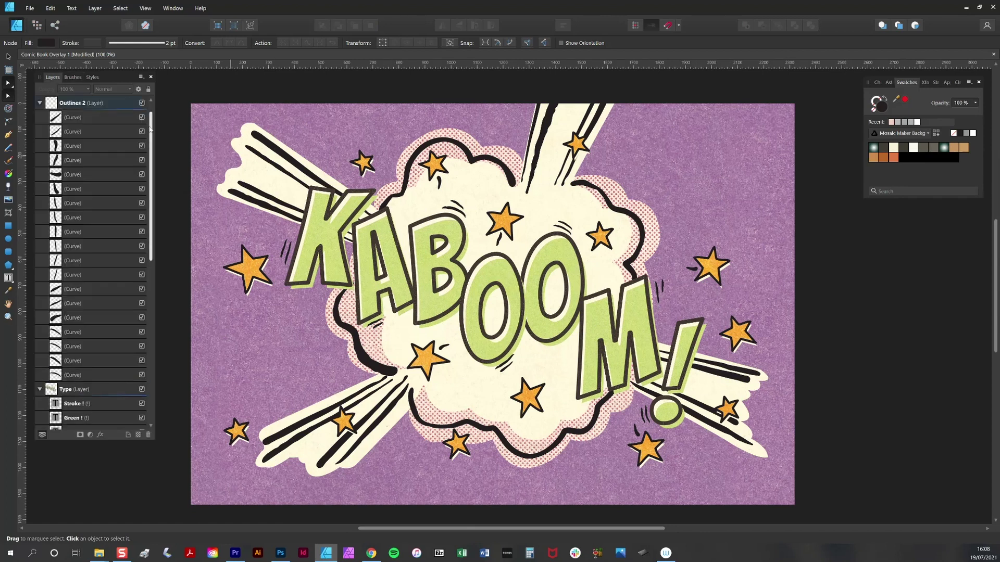
left_click(92, 42)
key("v")
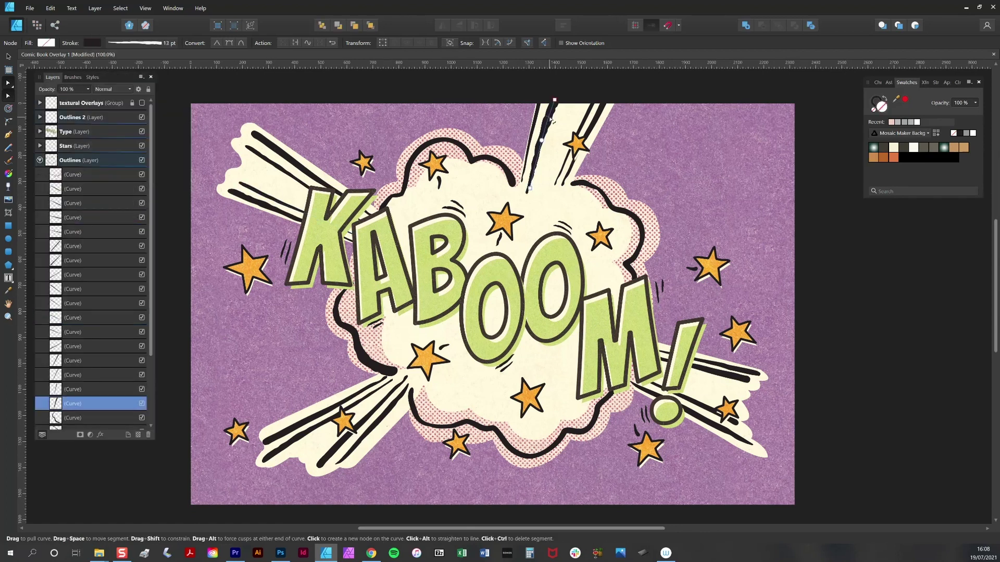
left_click(537, 127)
key("a")
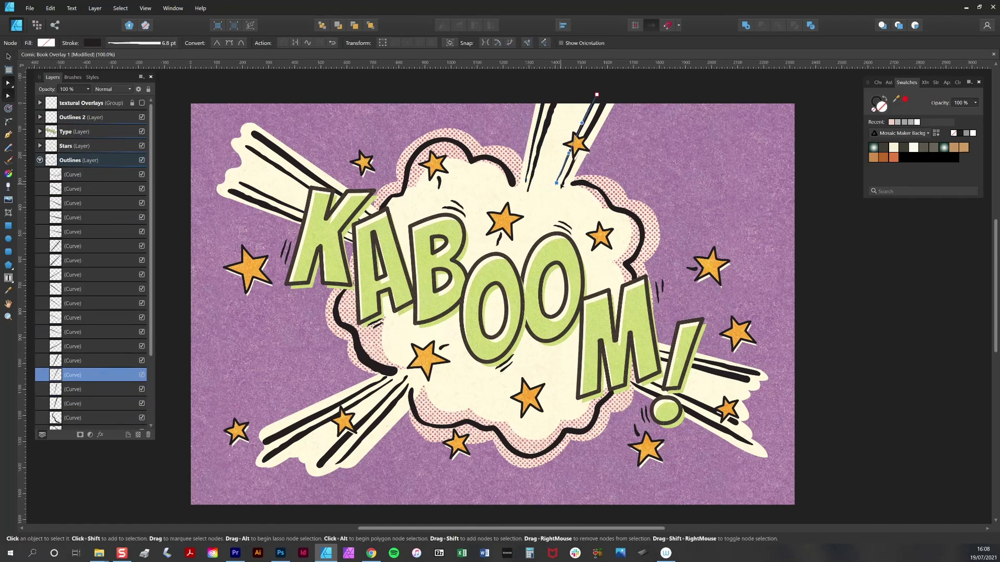
left_click(747, 380)
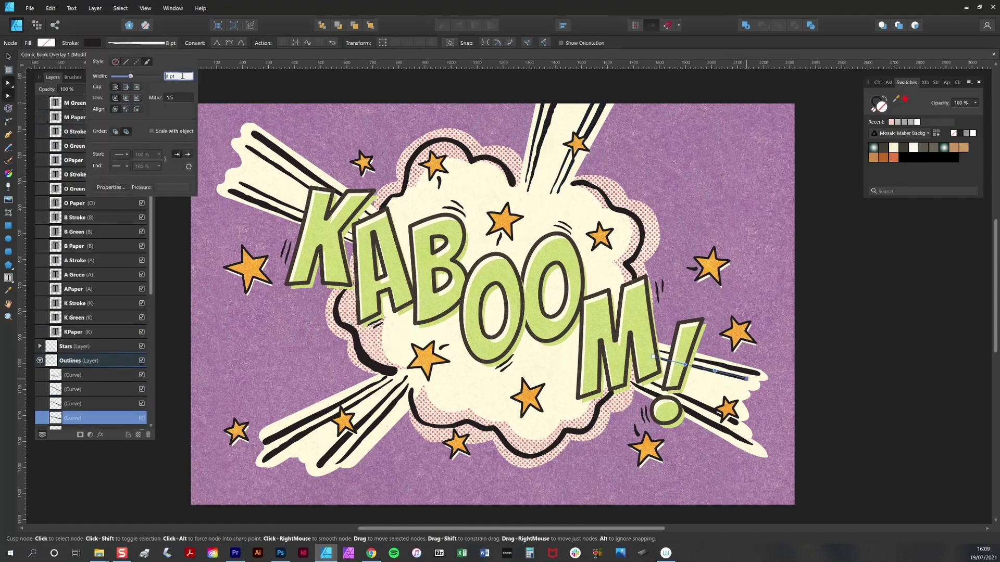
scroll(91, 260, "up", 10)
left_click(40, 131)
left_click(40, 132)
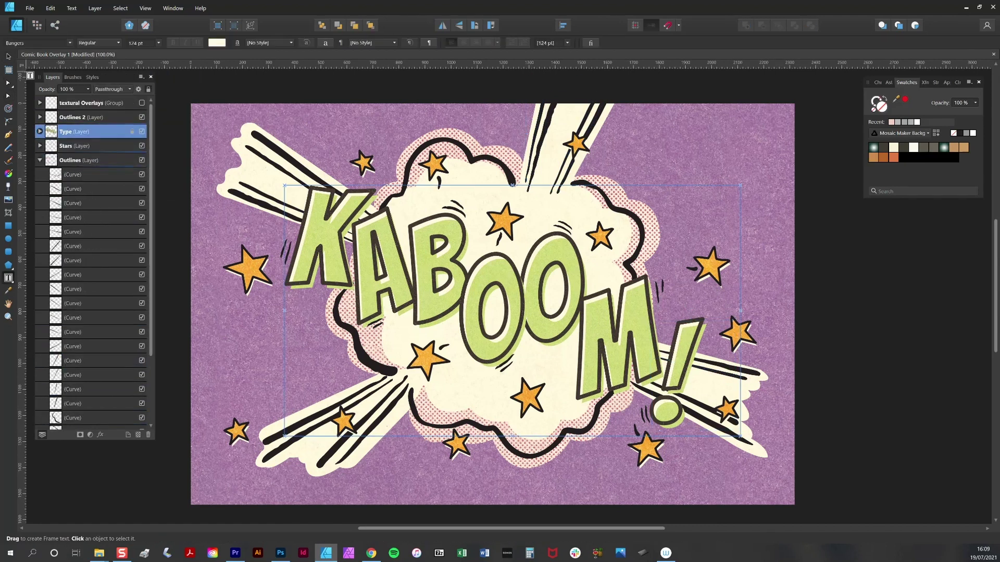
Adjust the stroke widths of the ray near the !, the lower-left ray and the cloud outline
left_click(693, 396)
left_click(134, 43)
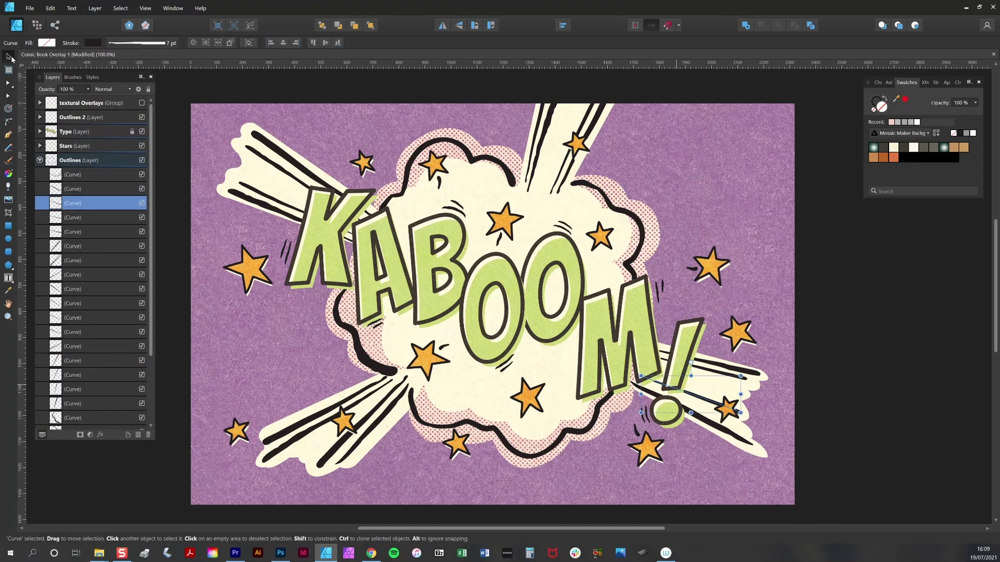
left_click(376, 390)
left_click(135, 43)
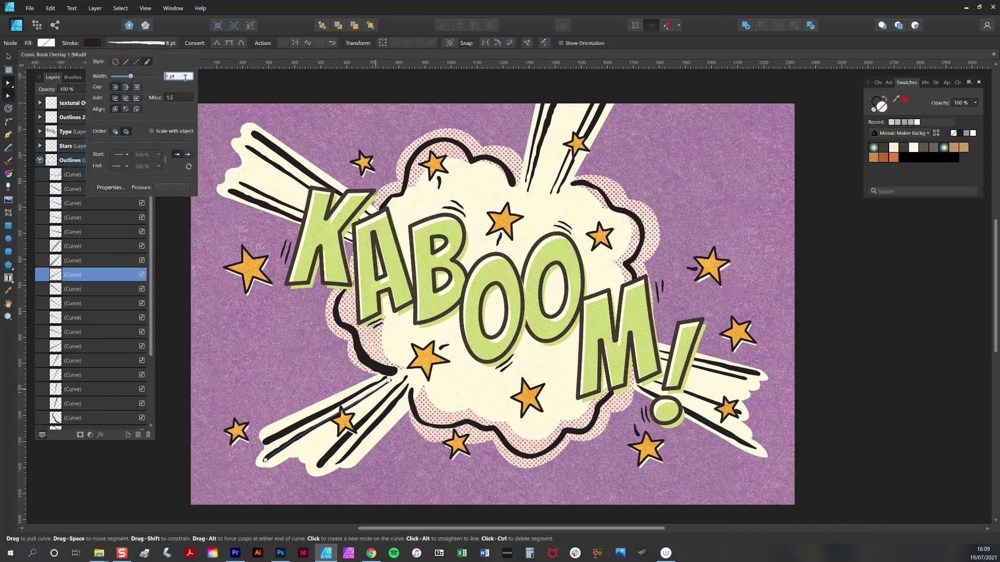
left_click(299, 433)
left_click(339, 324)
left_click(135, 42)
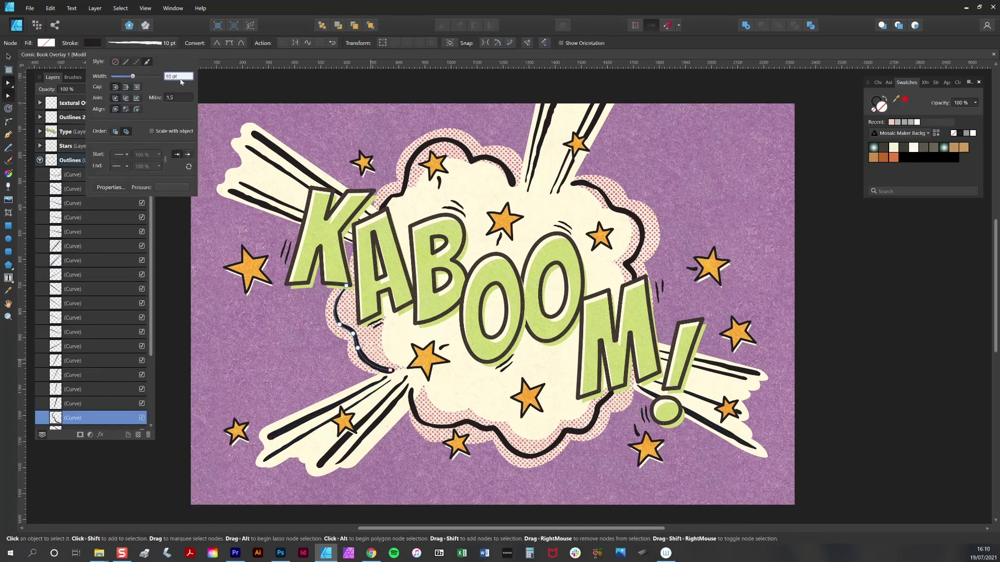
left_click(878, 323)
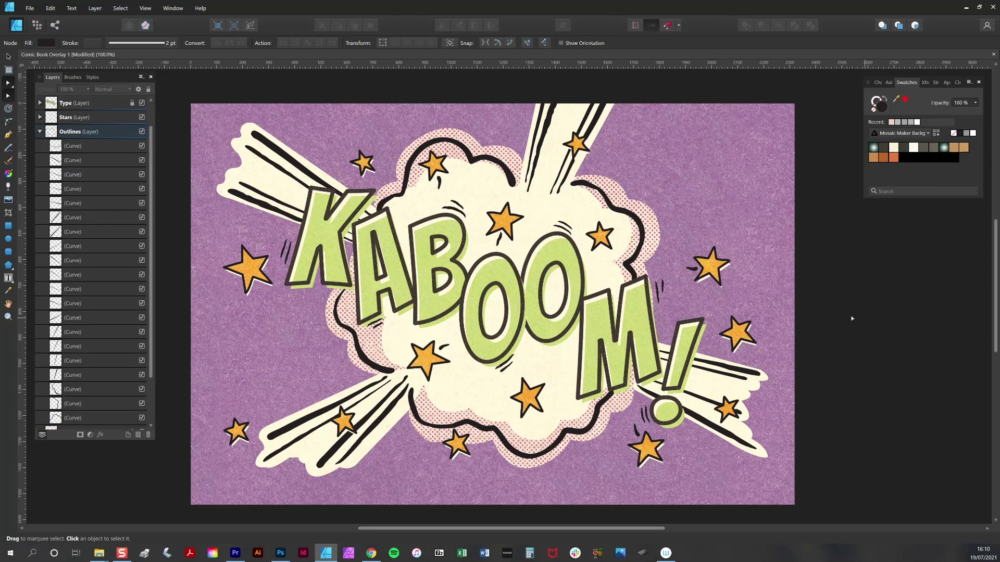
Adjust the stroke width of the small marks above the B and near the !
left_click(457, 205)
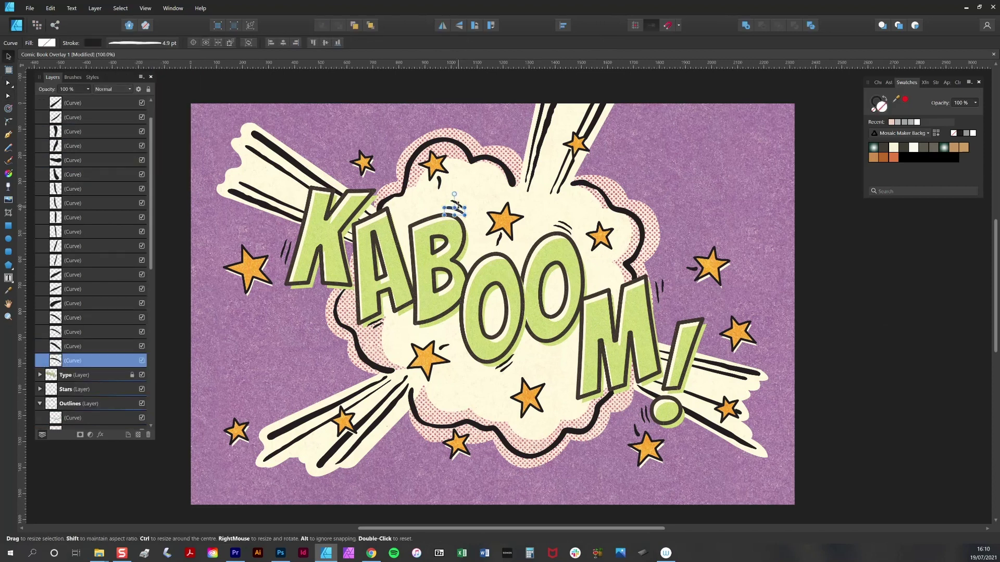
left_click(110, 358)
left_click(110, 346, "shift")
left_click(110, 346)
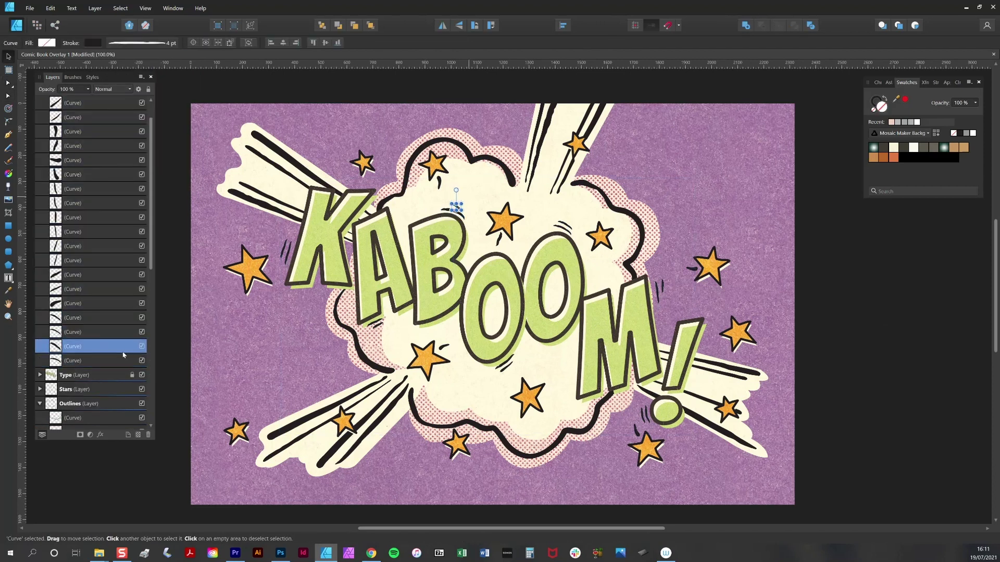
left_click(636, 425)
left_click(134, 43)
left_click(182, 76)
left_click(815, 410)
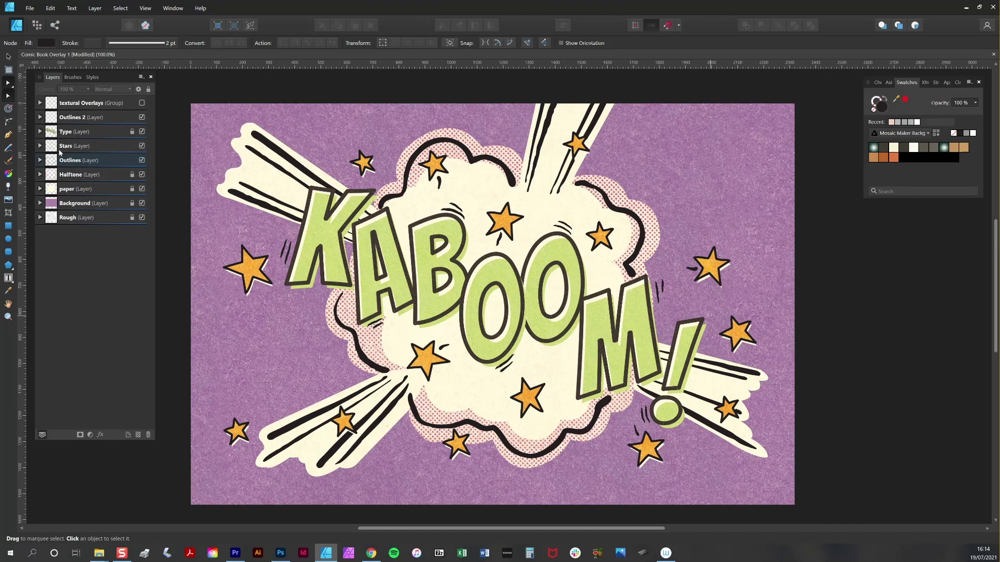
Group every curve in the Outlines layer, then drag a dark rectangle across the whole burst
left_click(39, 160)
left_click(130, 174)
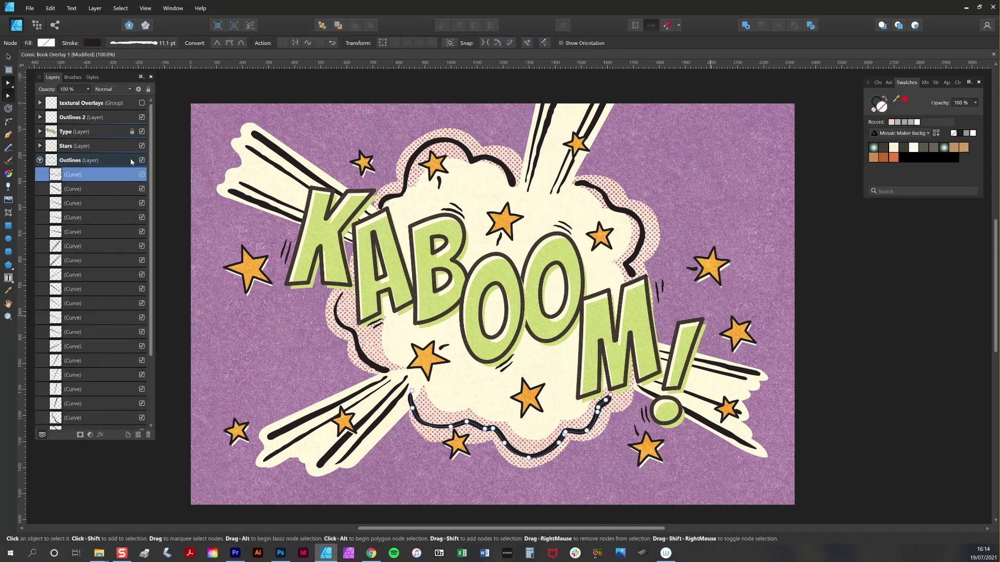
scroll(142, 260, "down", 3)
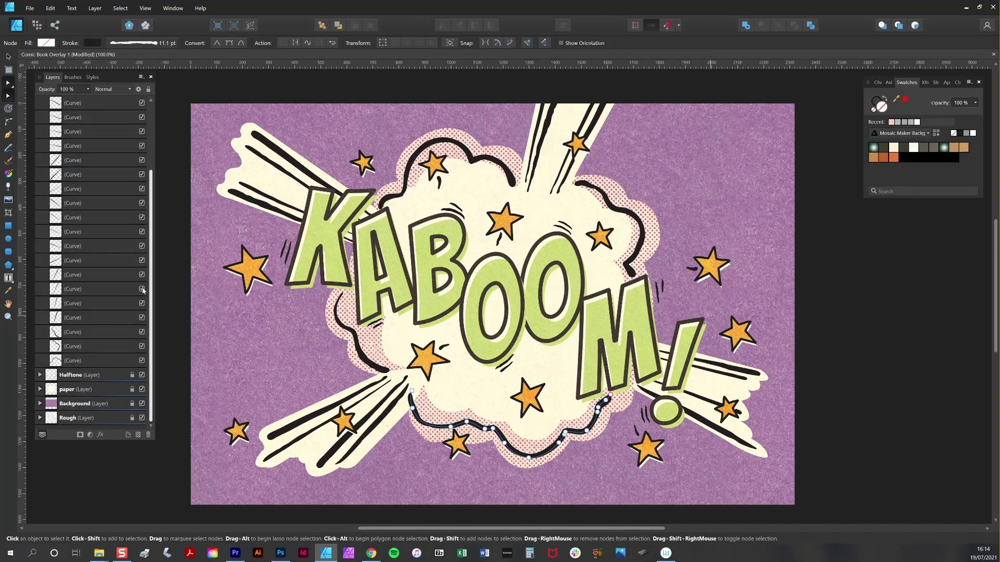
left_click(108, 359, "shift")
key("ctrl+g")
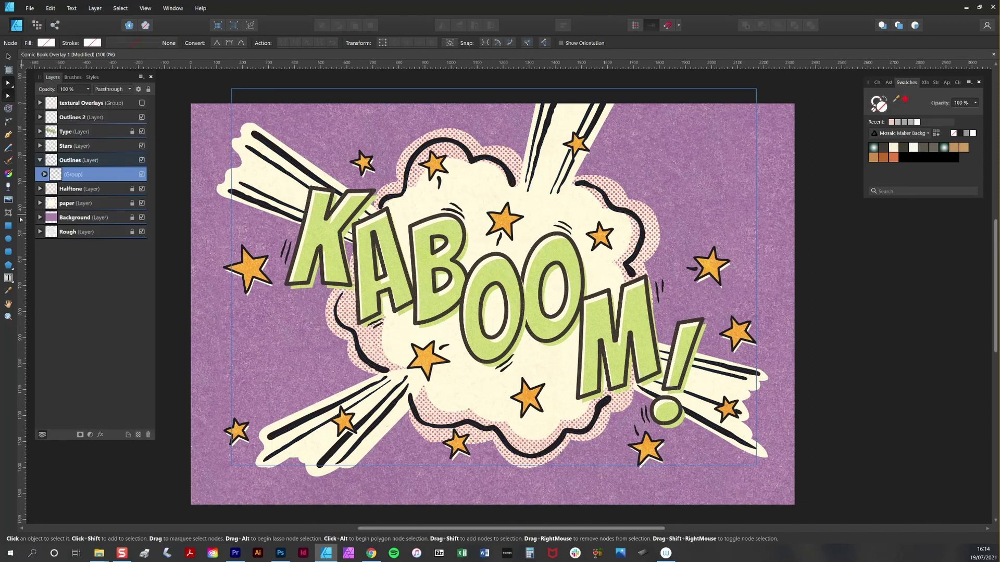
left_click(9, 226)
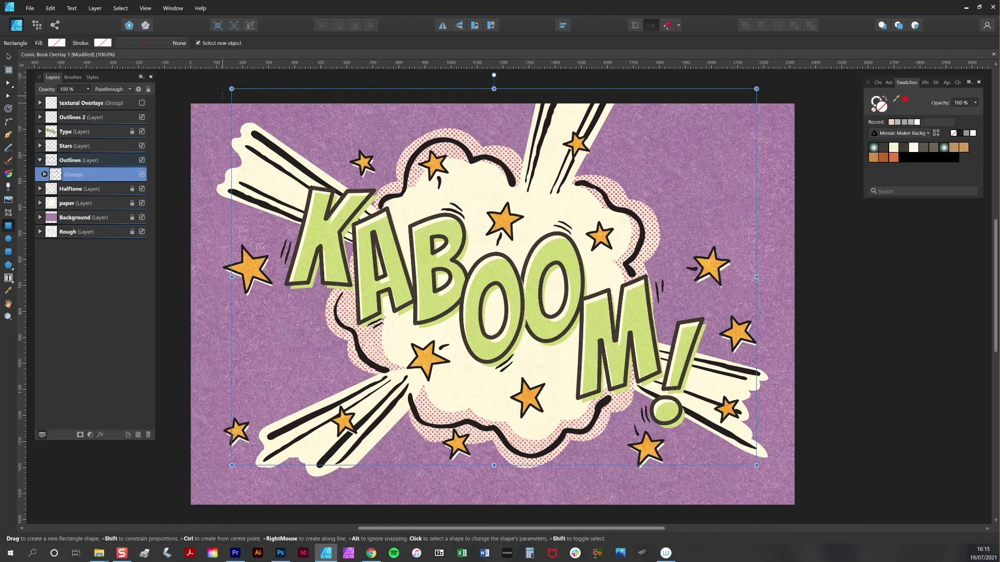
left_click_drag(222, 95, 780, 490)
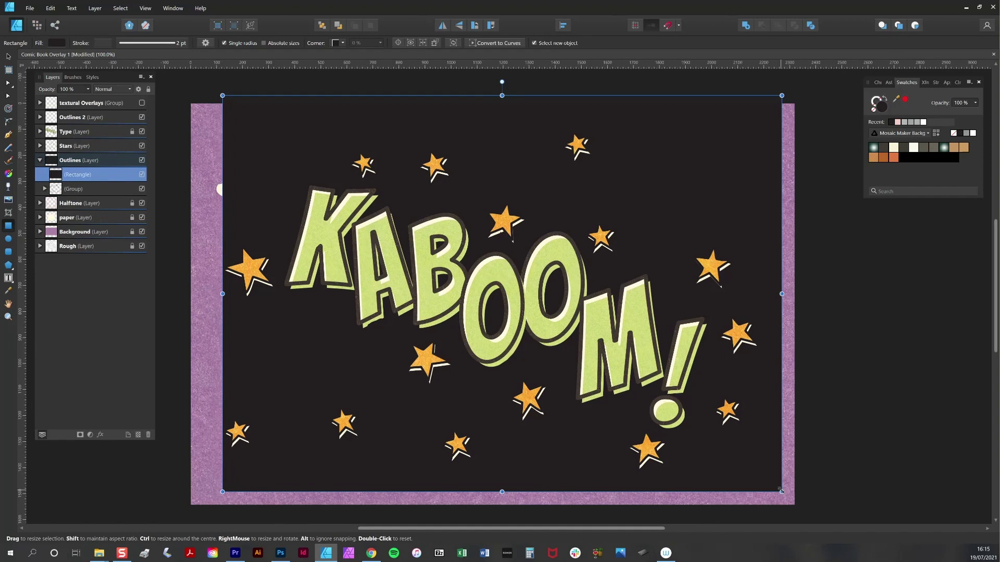
Give the rectangle a brown textured Comic Book pattern fill and enlarge its texture scale
left_click(93, 78)
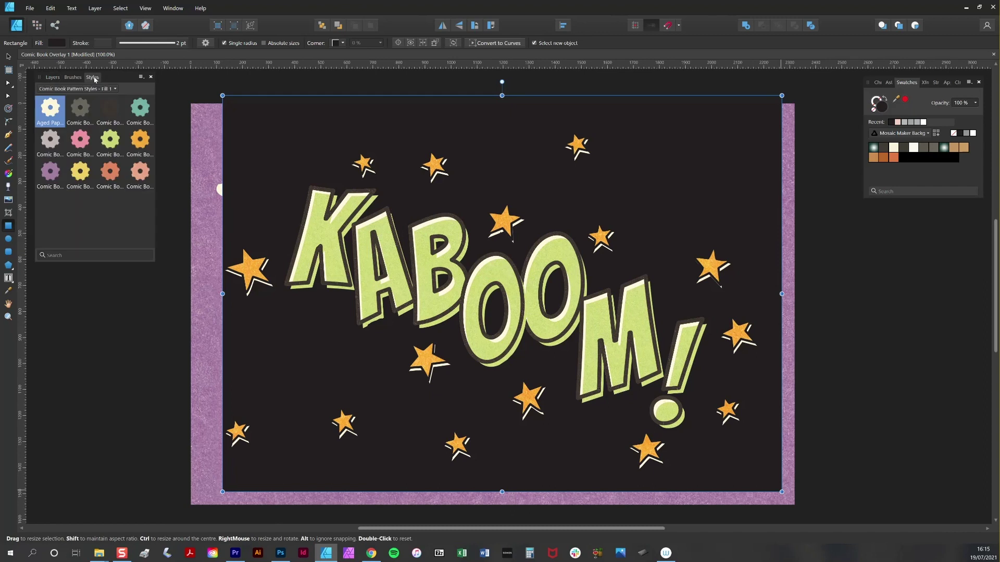
left_click(114, 110)
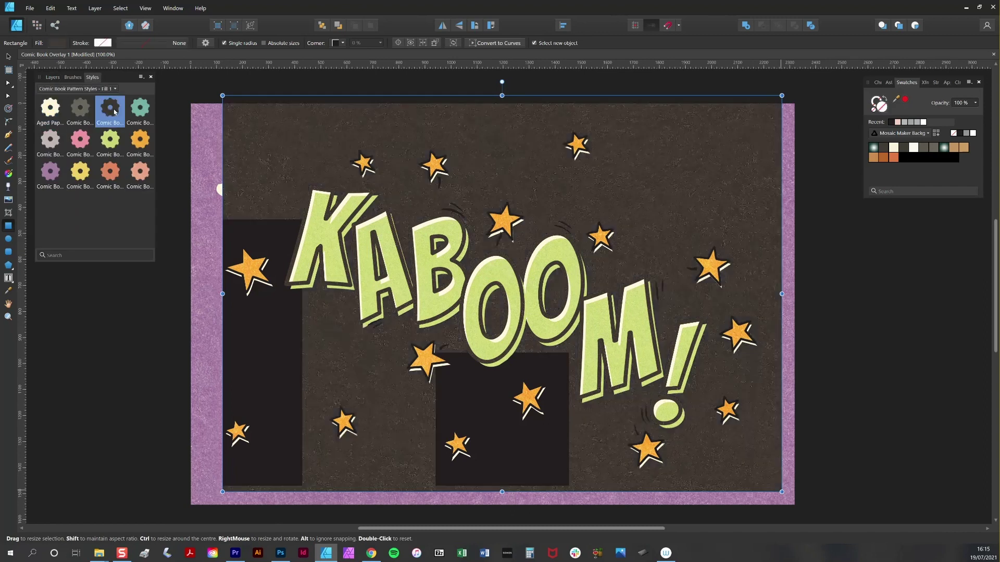
left_click(8, 173)
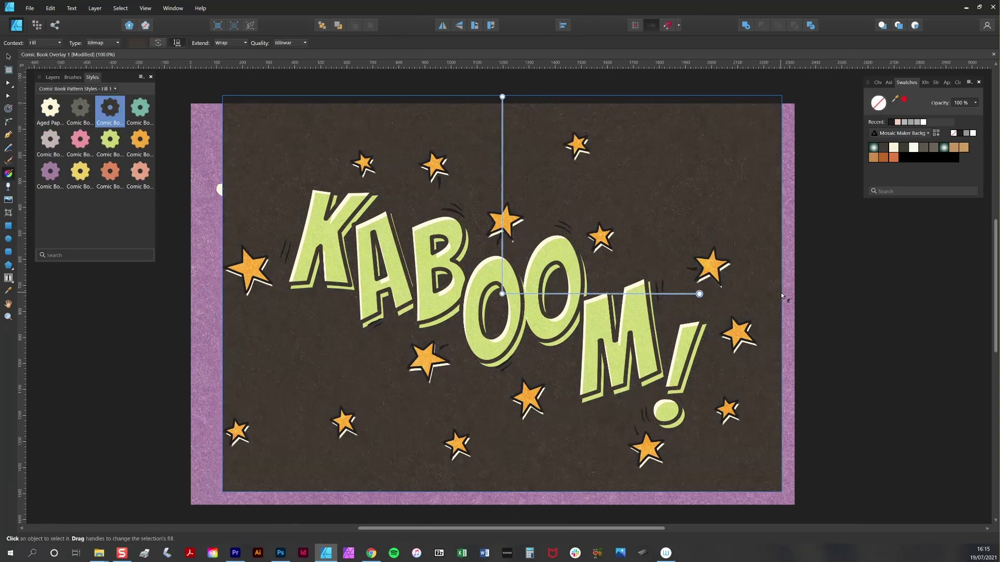
left_click_drag(699, 294, 747, 293)
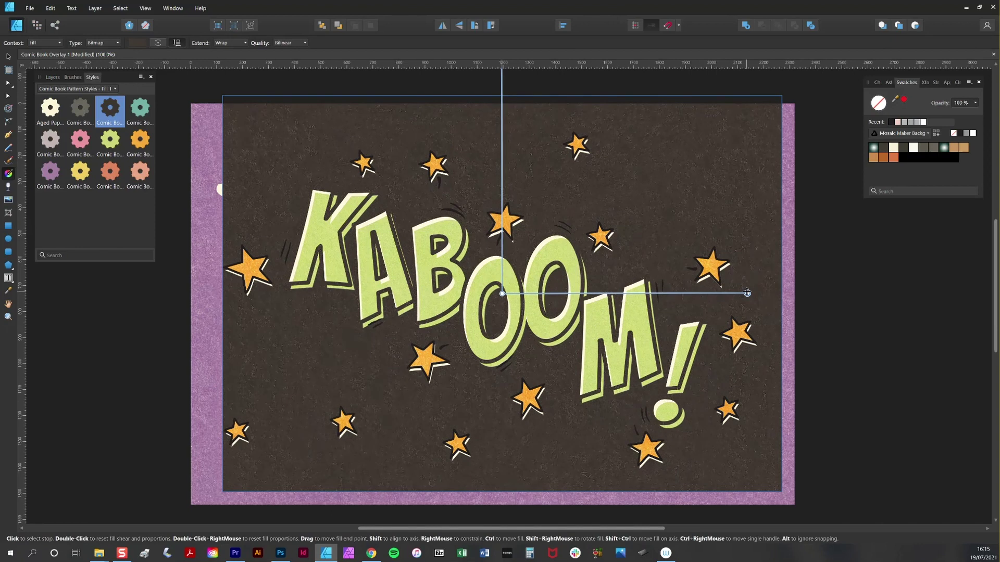
Drag the burst group onto the rectangle as a mask, then undo the nesting
left_click(53, 77)
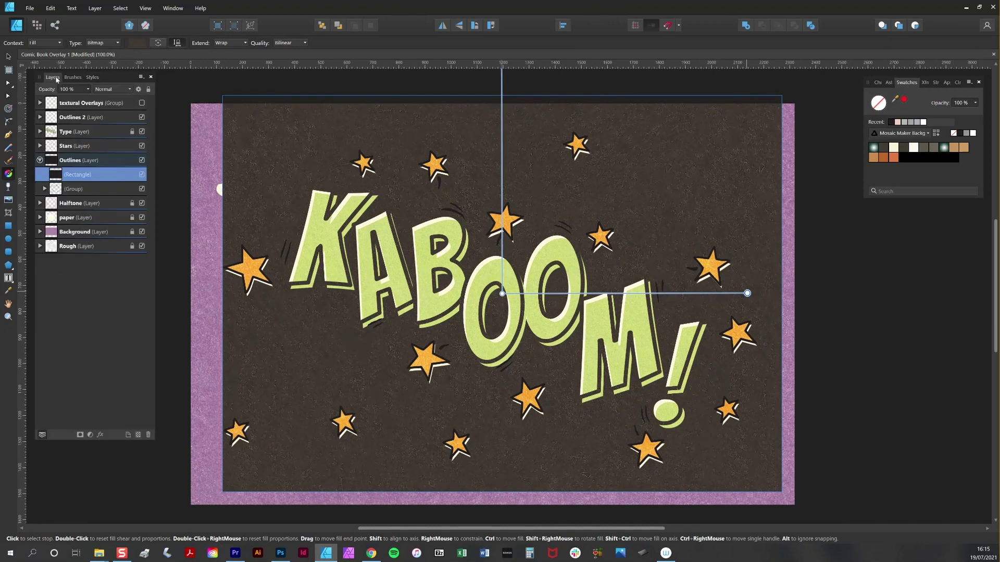
left_click(69, 189)
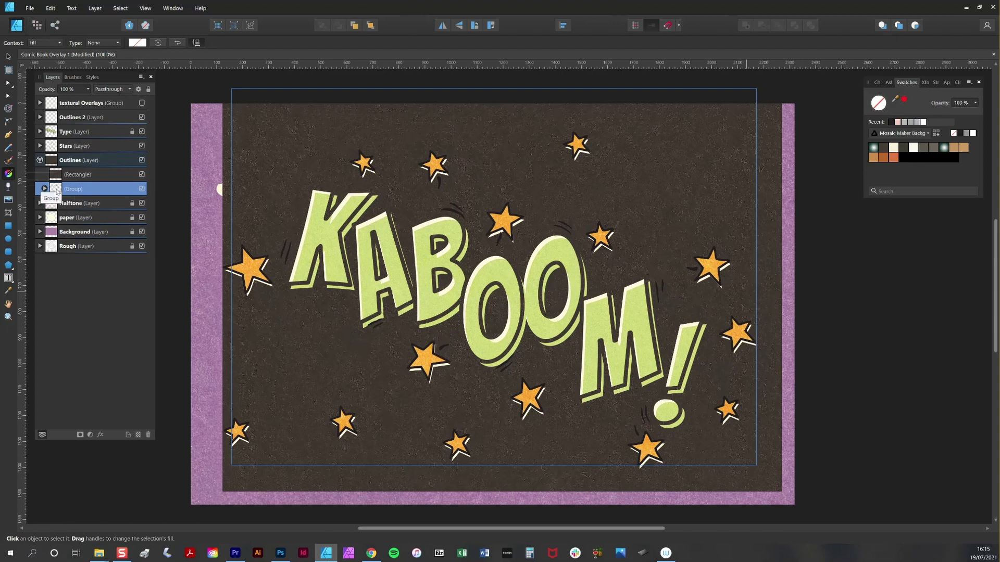
left_click_drag(60, 190, 75, 176)
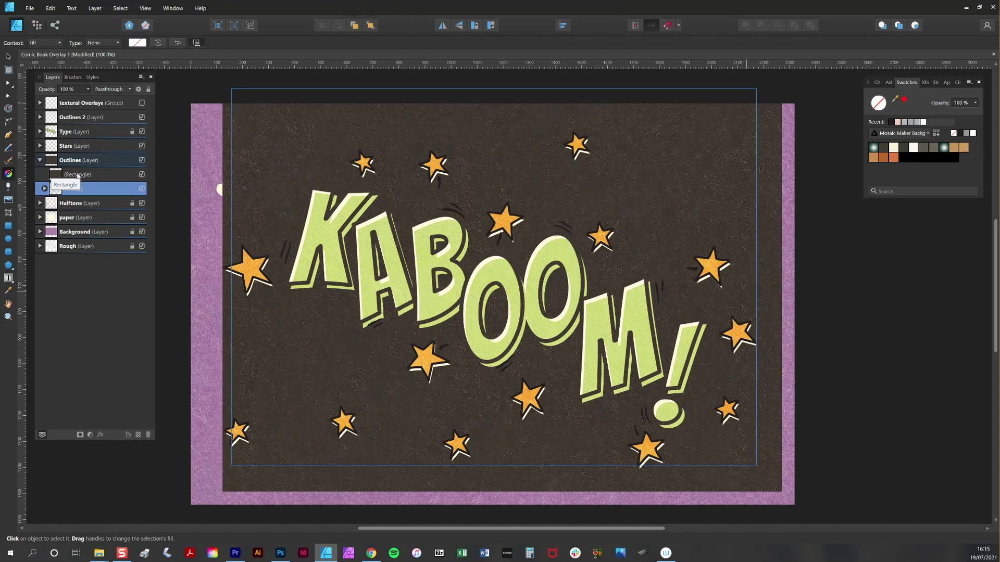
key("ctrl+z")
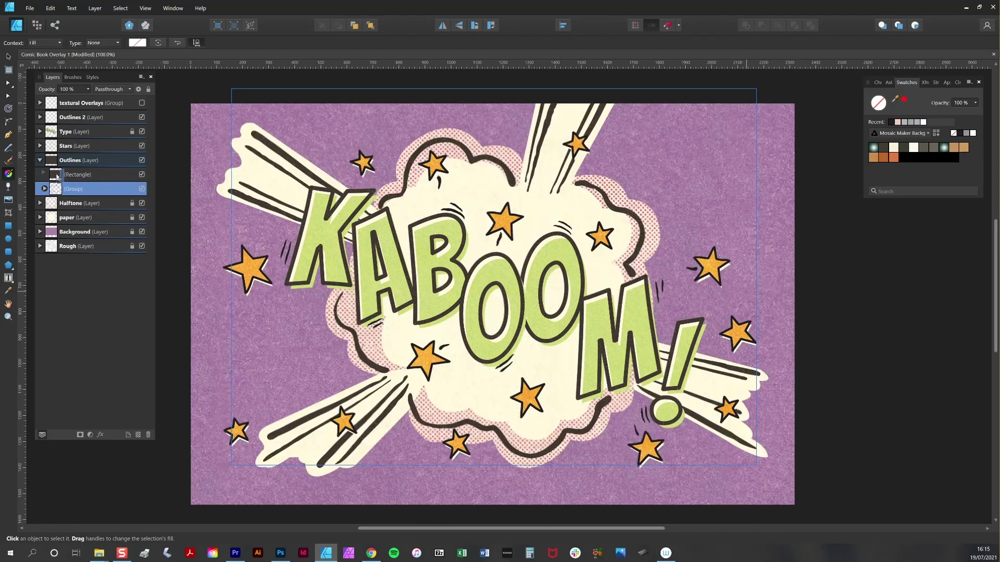
Redo nesting the burst group into the rectangle, then select all 19 curves in Outlines 2
key("ctrl+shift+z")
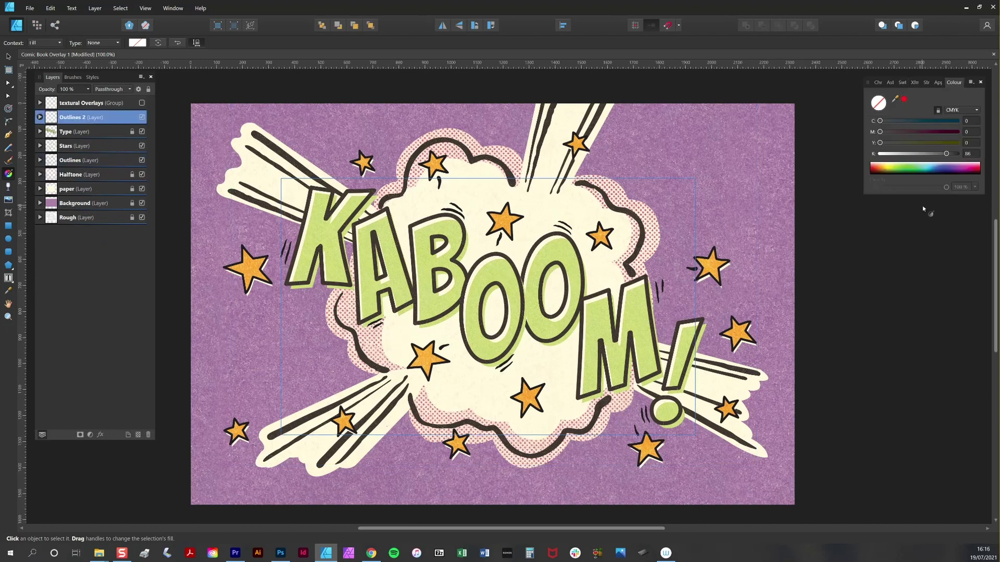
left_click(40, 117)
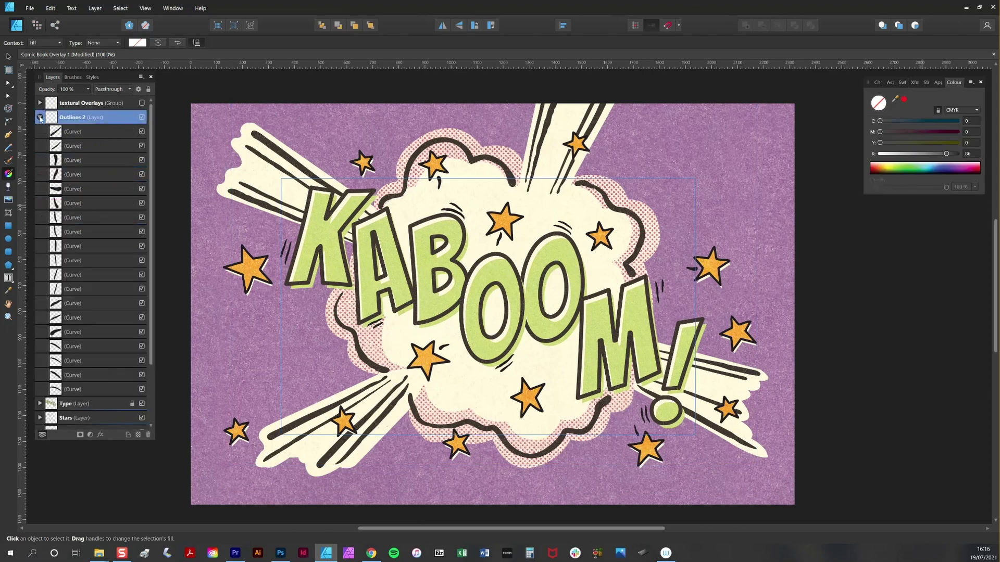
left_click(107, 133)
scroll(149, 136, "down", 3)
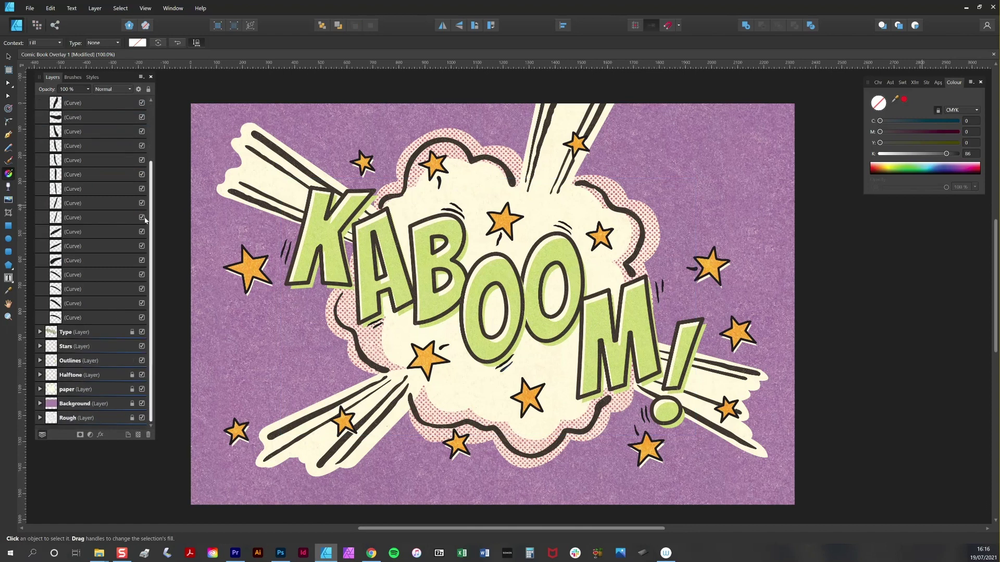
left_click(110, 318, "shift")
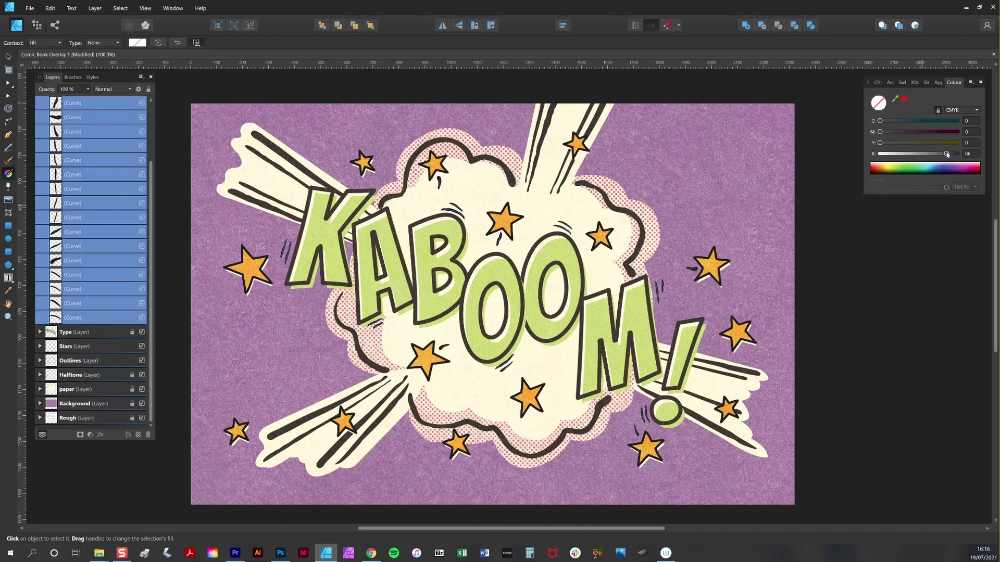
left_click_drag(946, 155, 942, 153)
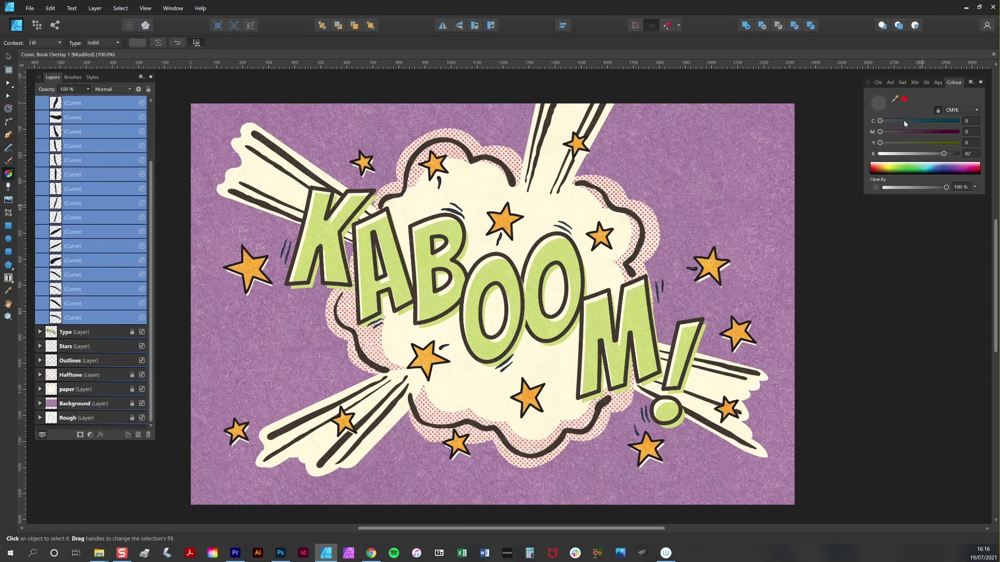
key("ctrl+z")
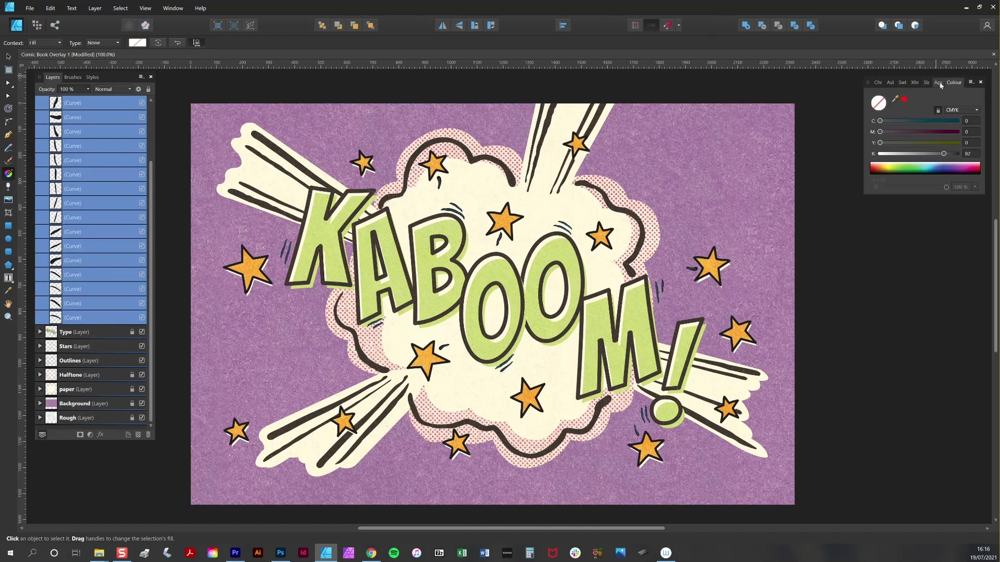
Lighten the selected curves' stroke colour to K 93
left_click(939, 82)
left_click(896, 104)
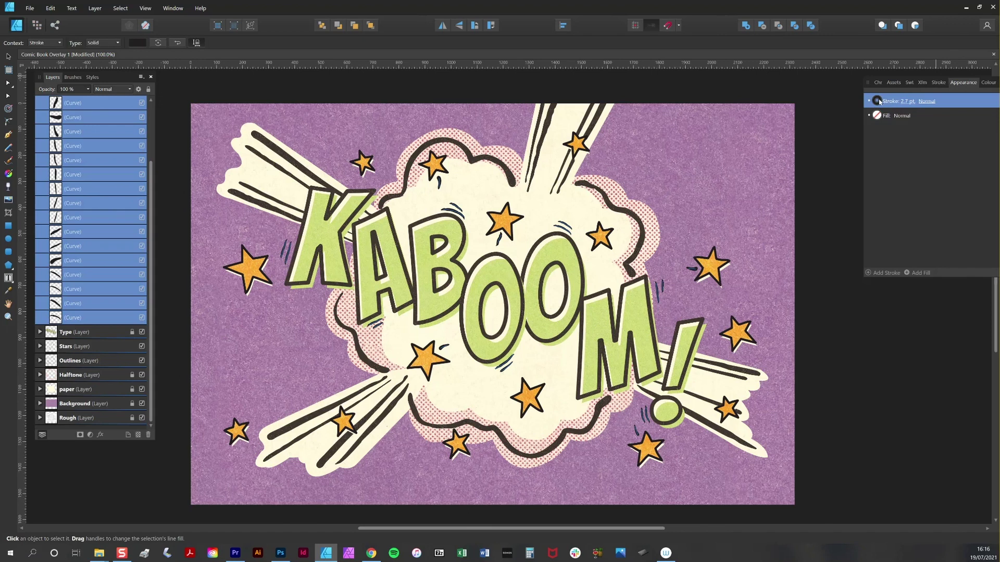
left_click(879, 102)
left_click_drag(923, 181, 918, 186)
key("v")
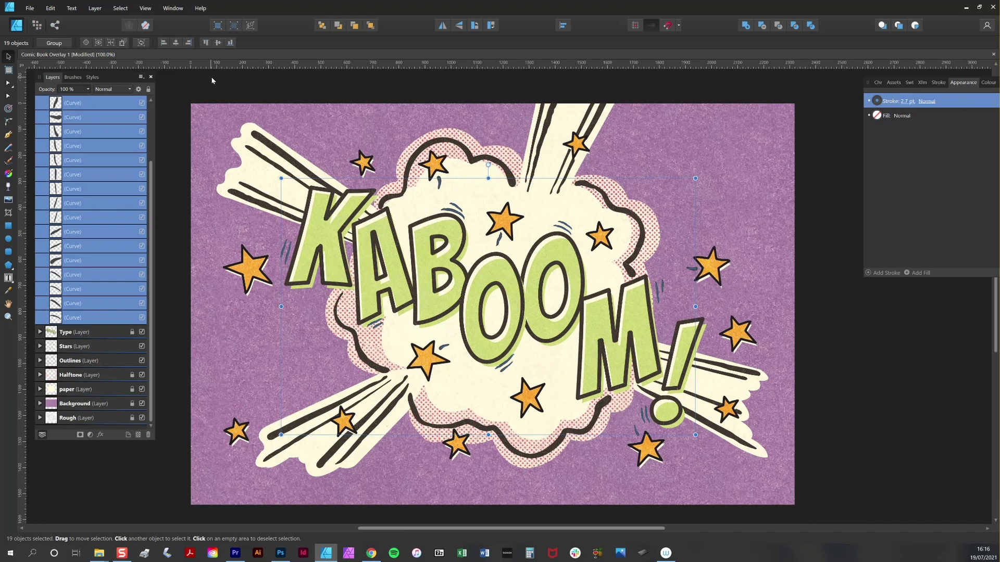
Group the 19 curves, duplicate the group, and select all curves in the copy
key("ctrl+g")
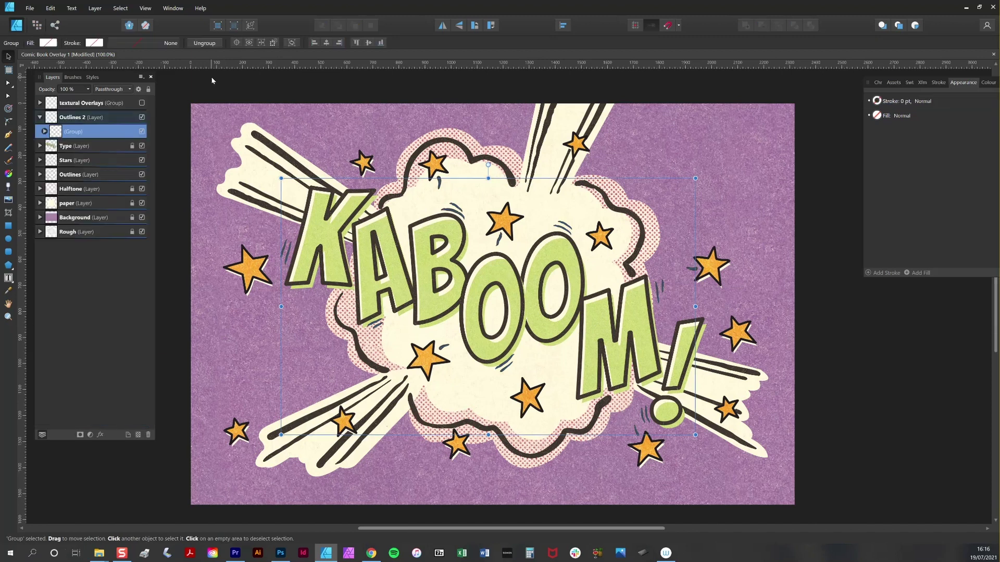
key("ctrl+j")
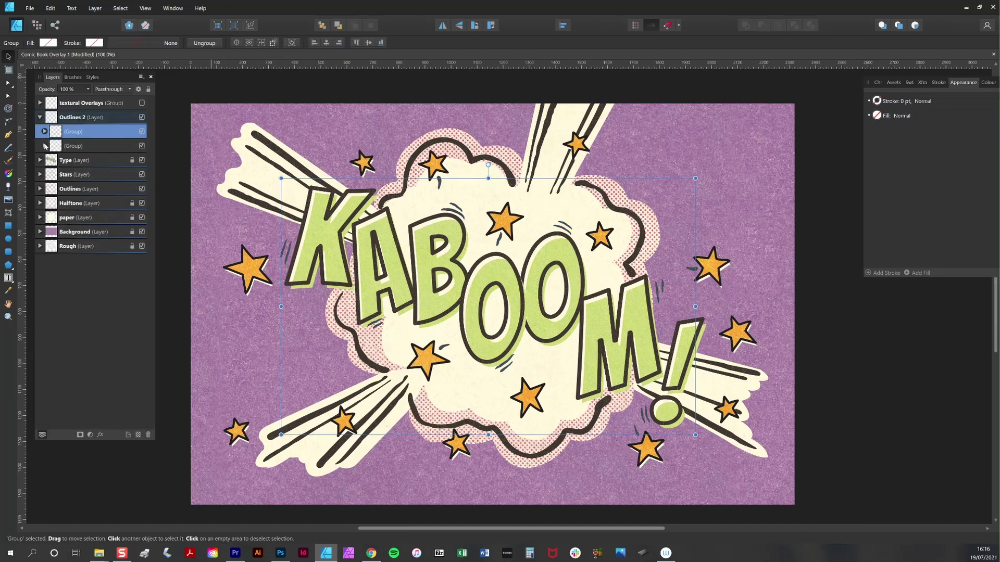
left_click(44, 146)
left_click(107, 161)
scroll(151, 165, "down", 3)
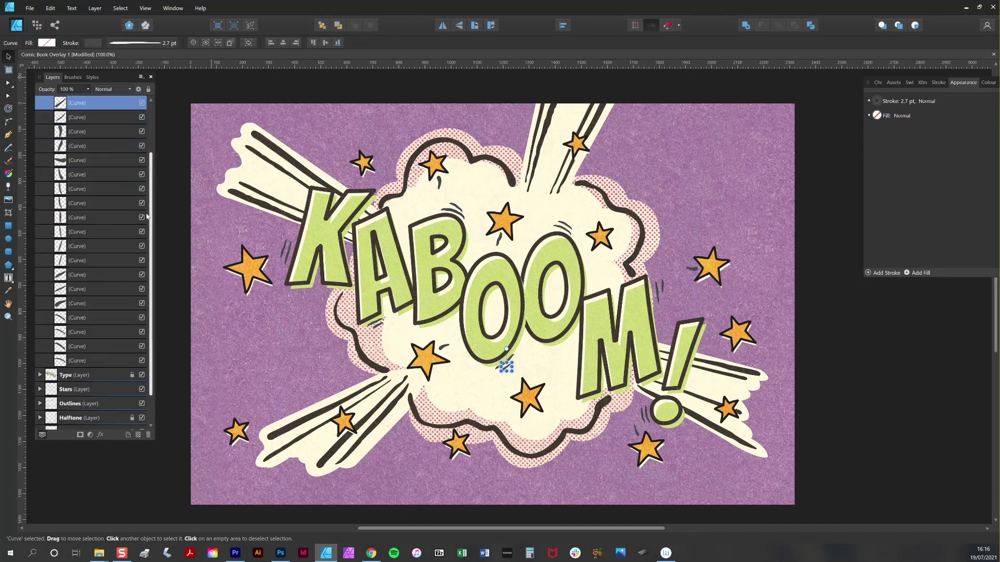
left_click(111, 316, "shift")
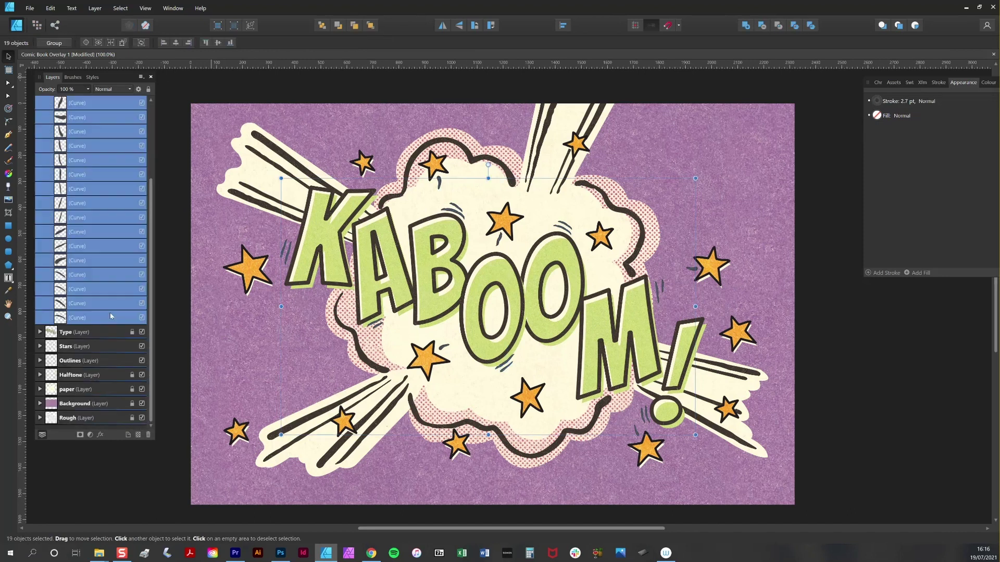
Set the duplicated curves' stroke to pale cream: Y 10, K 1, M 2
left_click(886, 103)
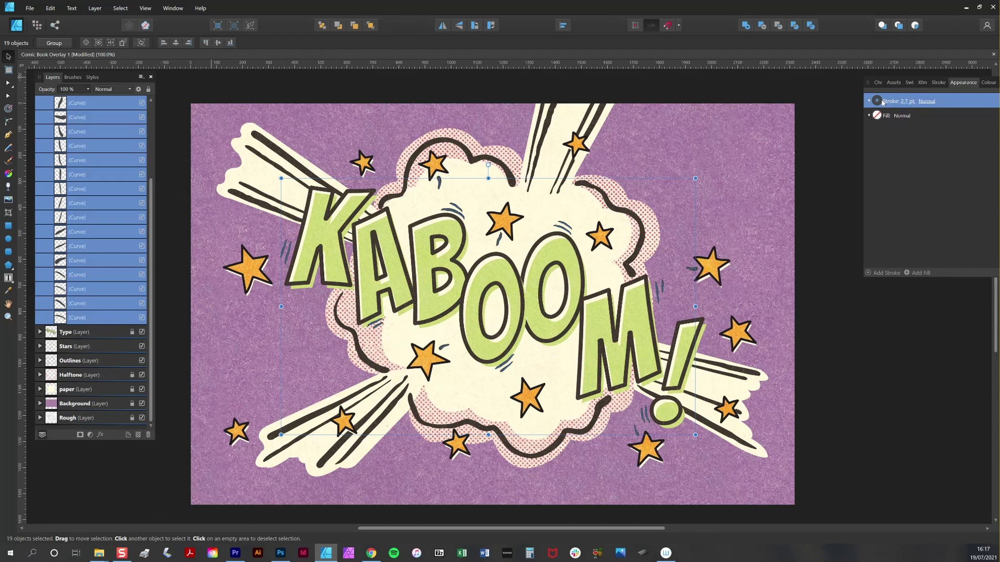
left_click(877, 101)
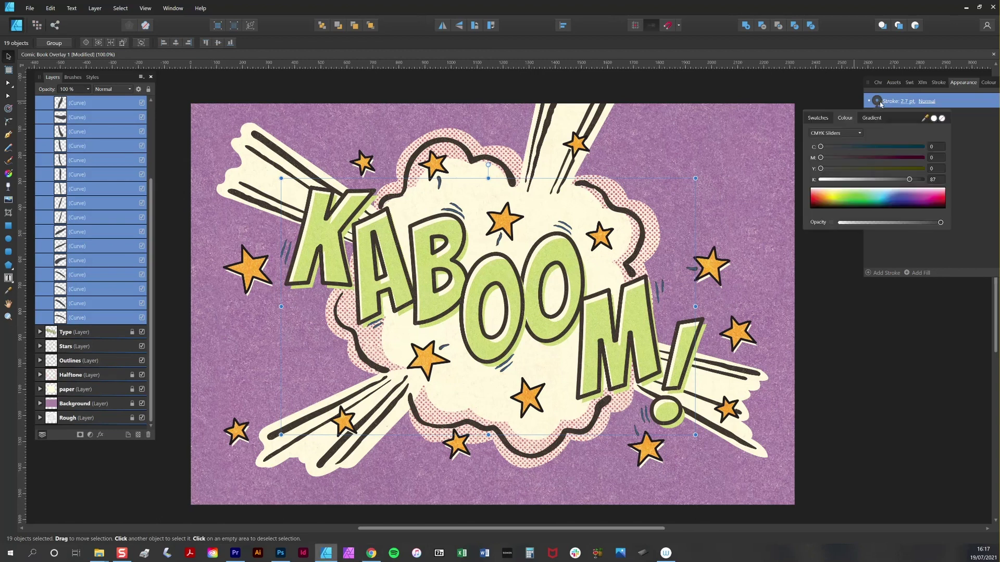
type("10")
key("Tab")
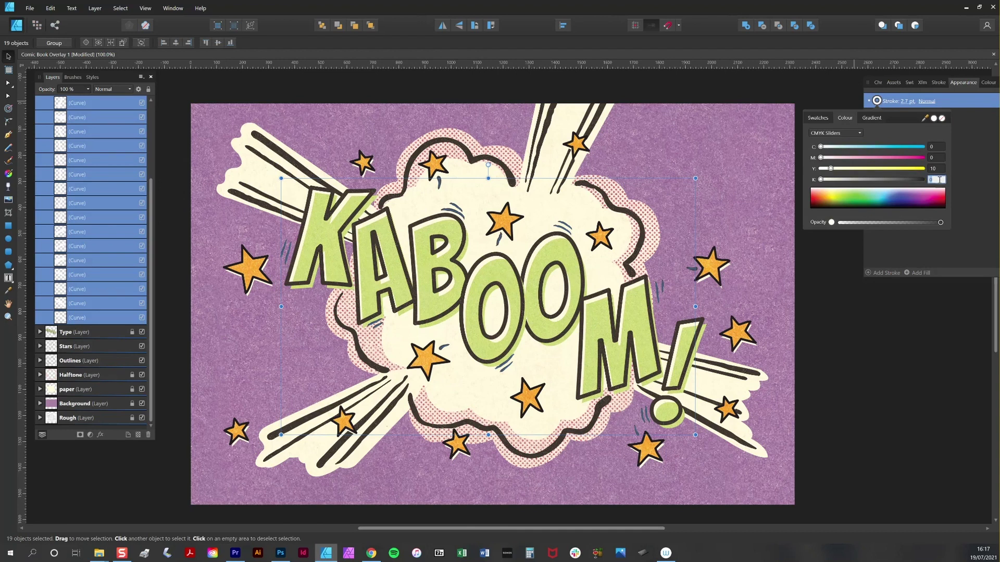
type("1")
key("Tab")
type("2")
key("Tab")
left_click(9, 56)
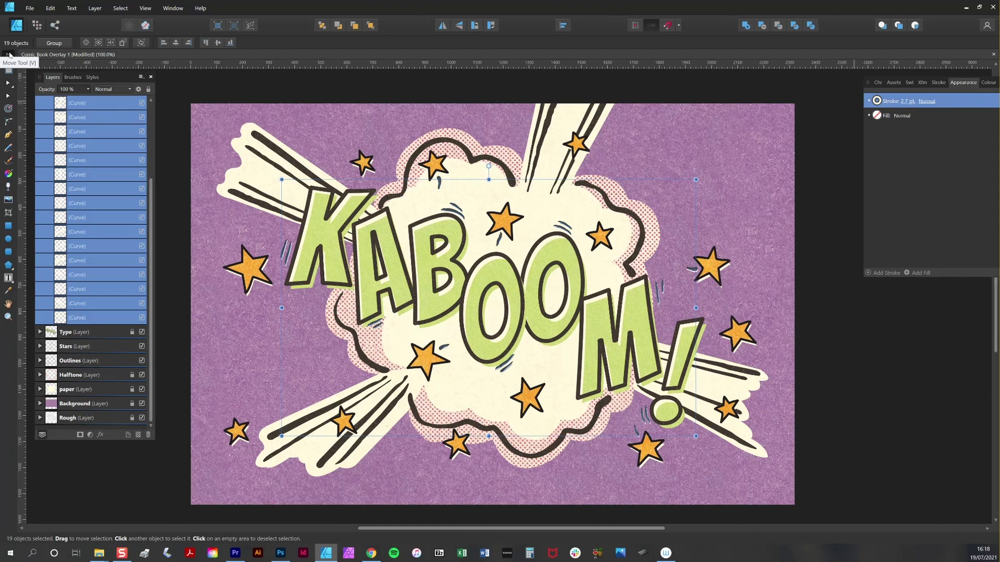
Deselect the curves and collapse the Outlines 2 layer list
left_click(859, 338)
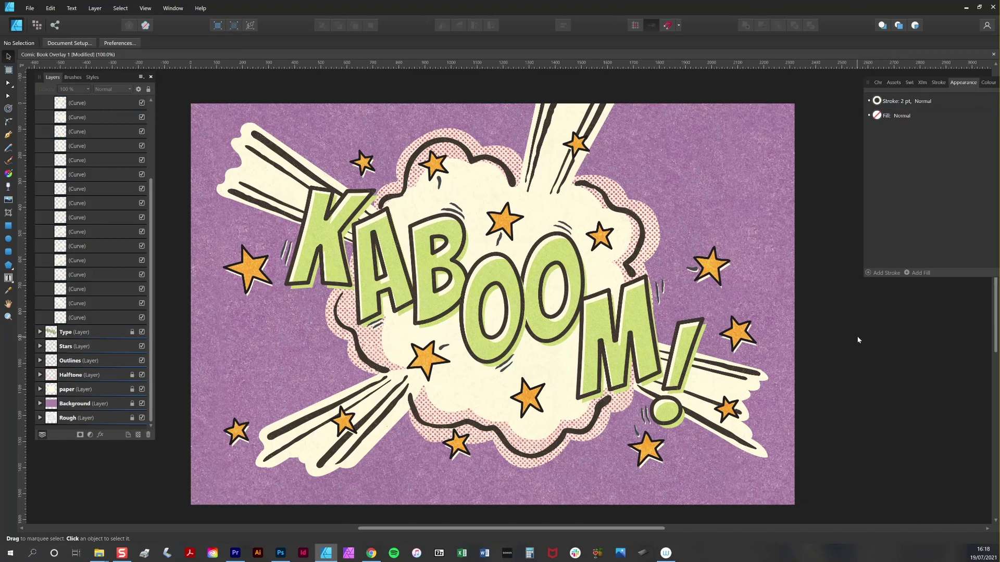
scroll(89, 208, "up", 2)
left_click(40, 117)
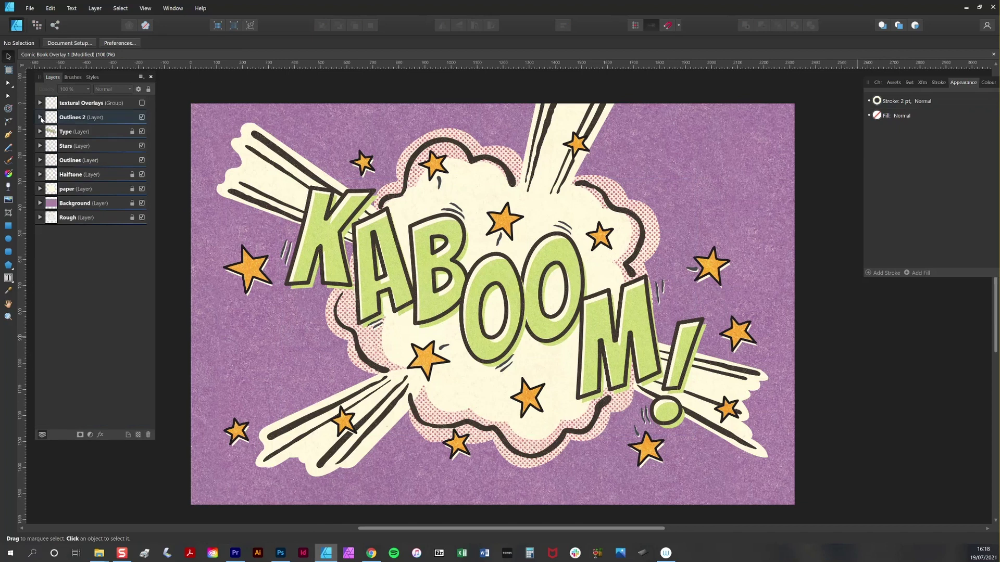
Show the textural Overlays group but keep its black texture layer hidden
left_click(142, 103)
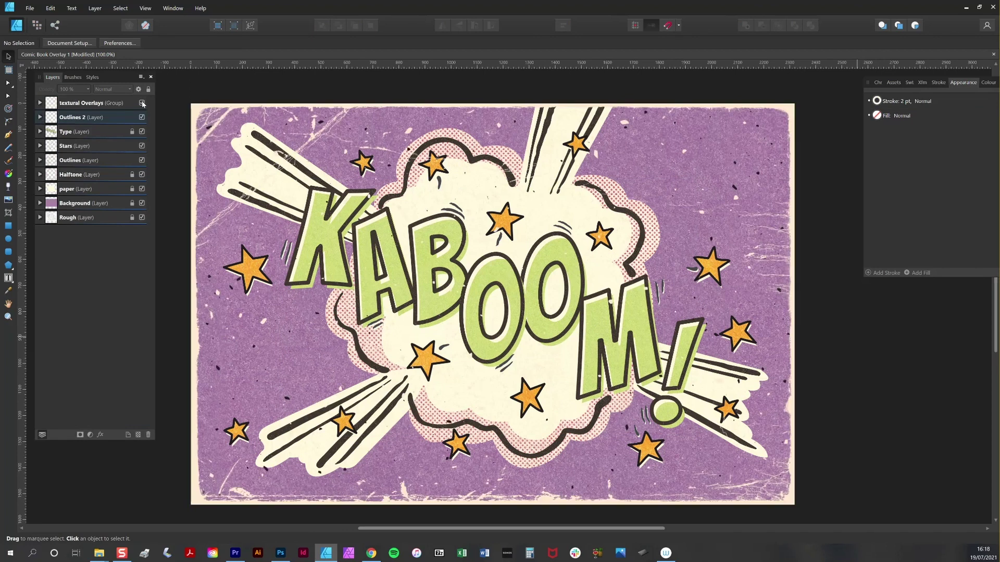
left_click(39, 102)
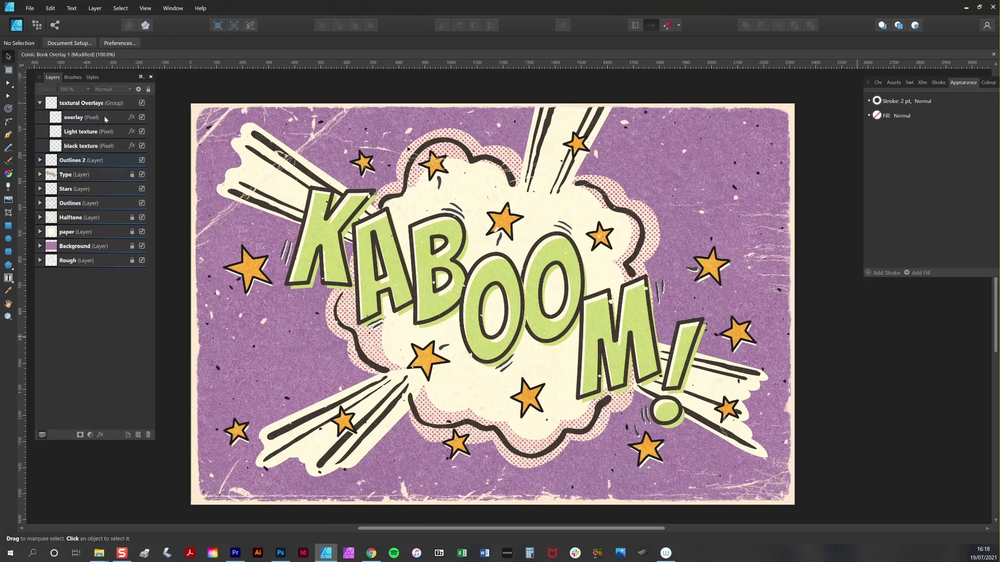
left_click(142, 145)
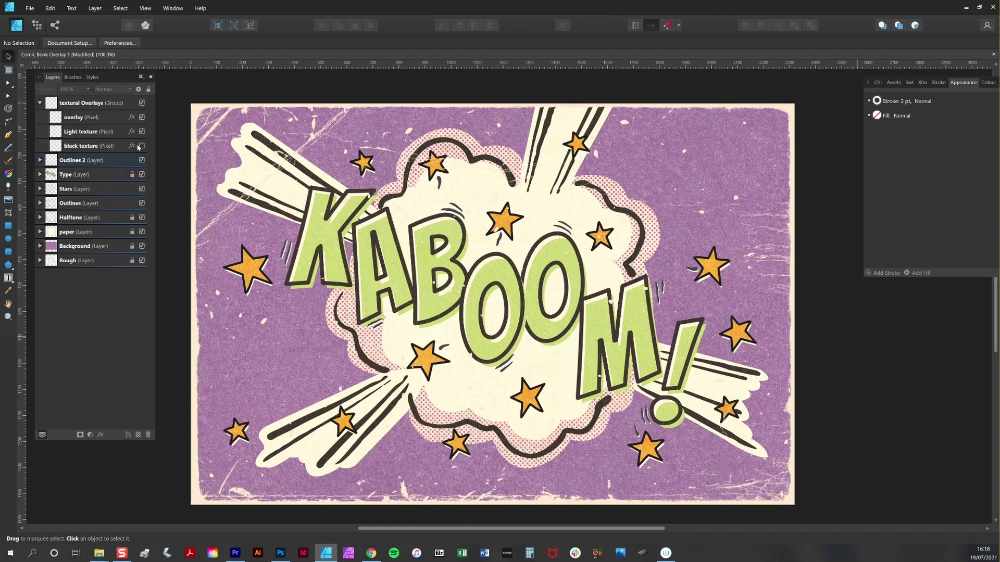